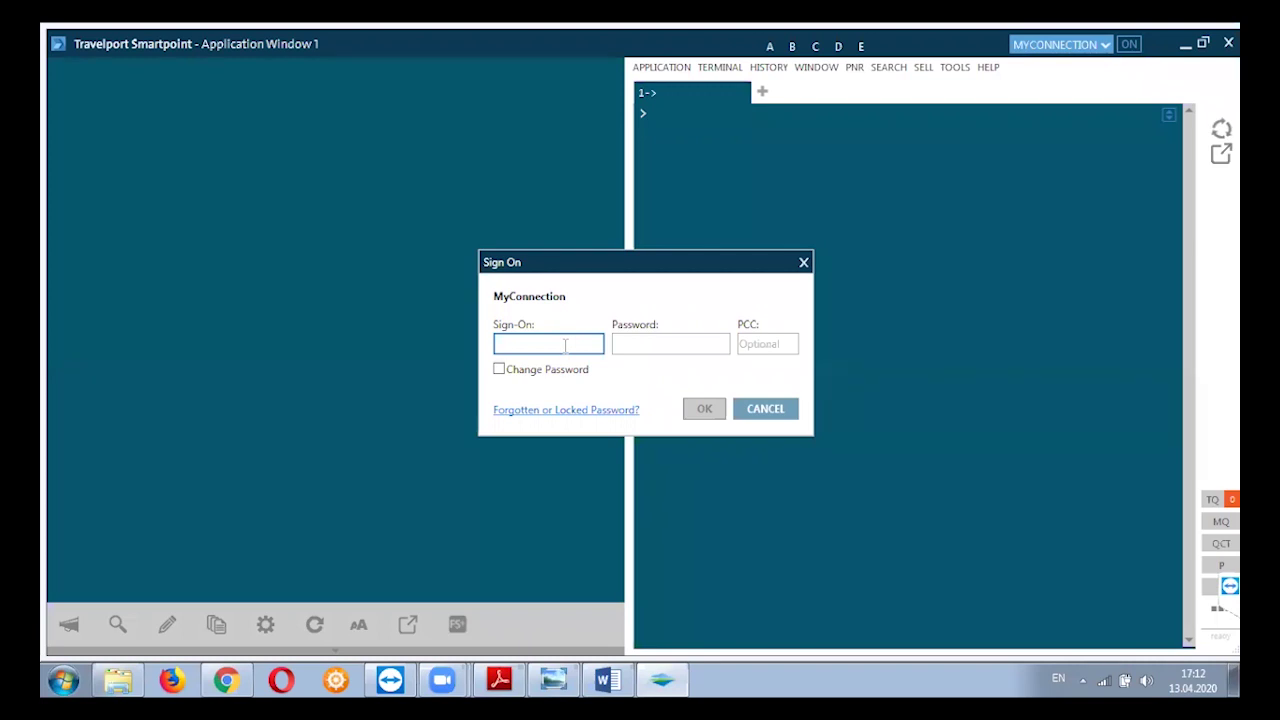
Enter the agent Sign-On ID and password and submit the sign-on.
click(626, 343)
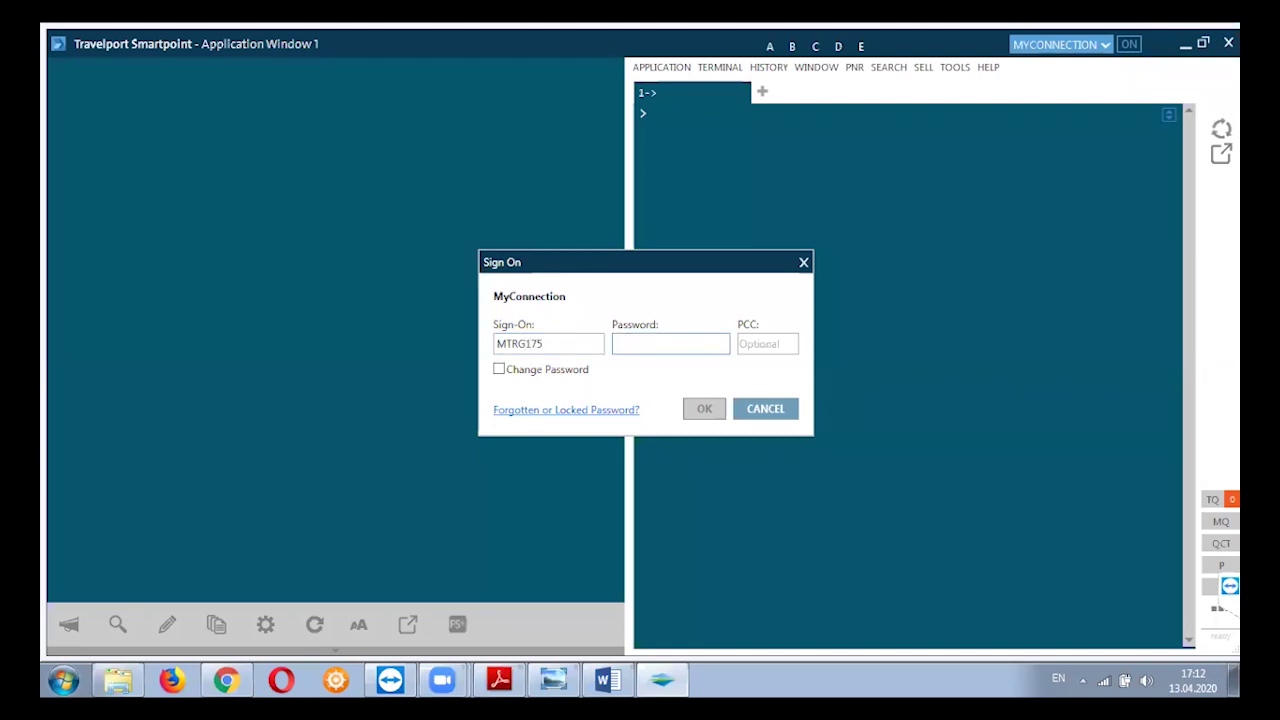
text(•••••••)
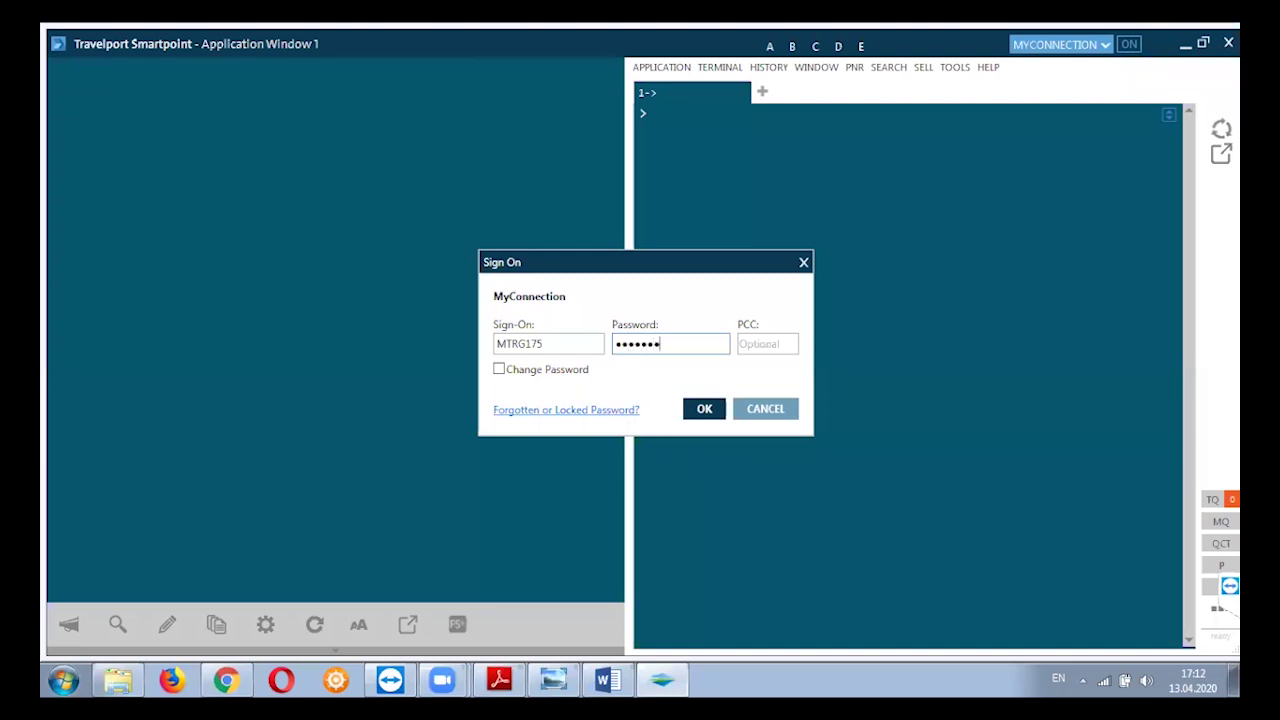
click(704, 409)
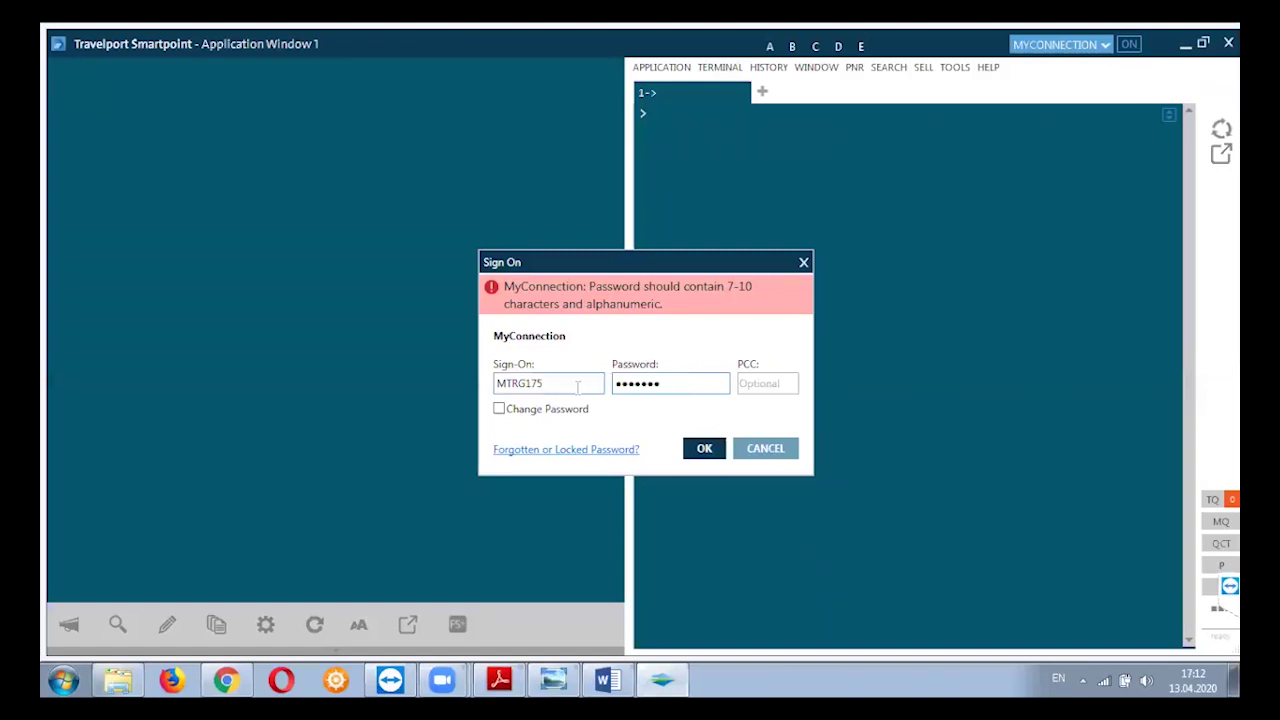
Replace the rejected password with the correct one and submit the sign-on again.
key(Tab)
text(*********)
click(699, 451)
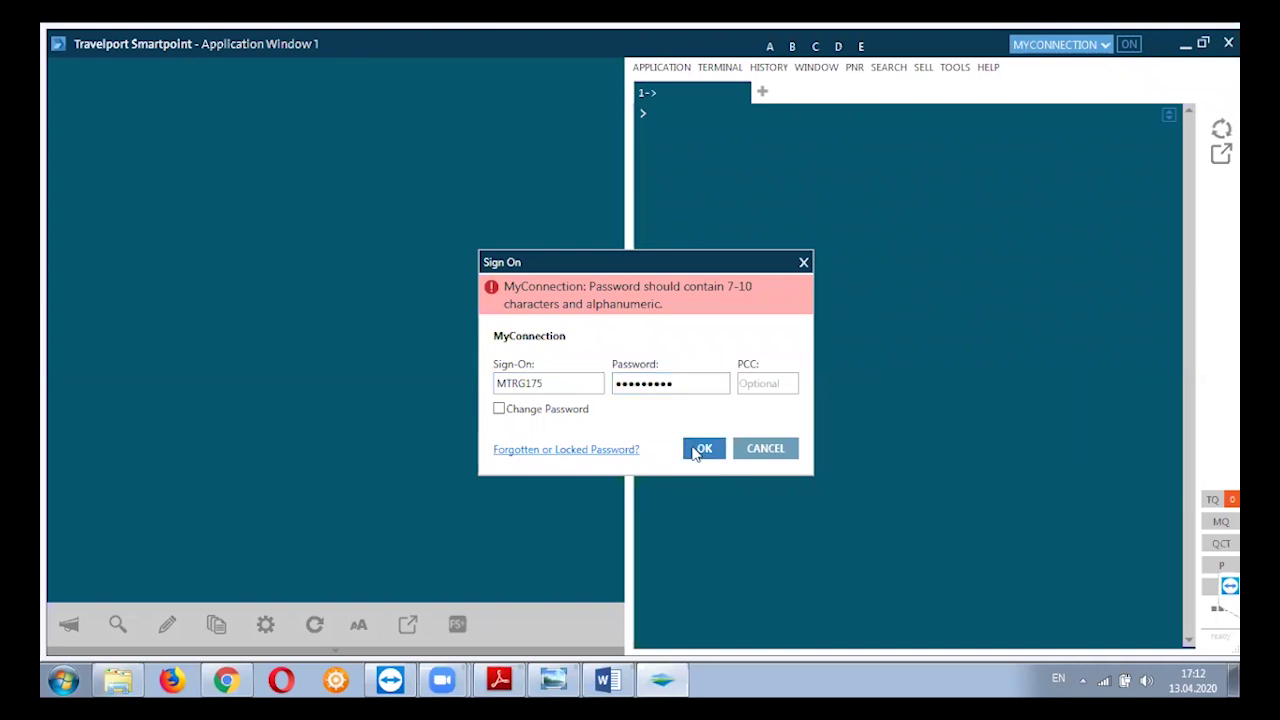
click(699, 451)
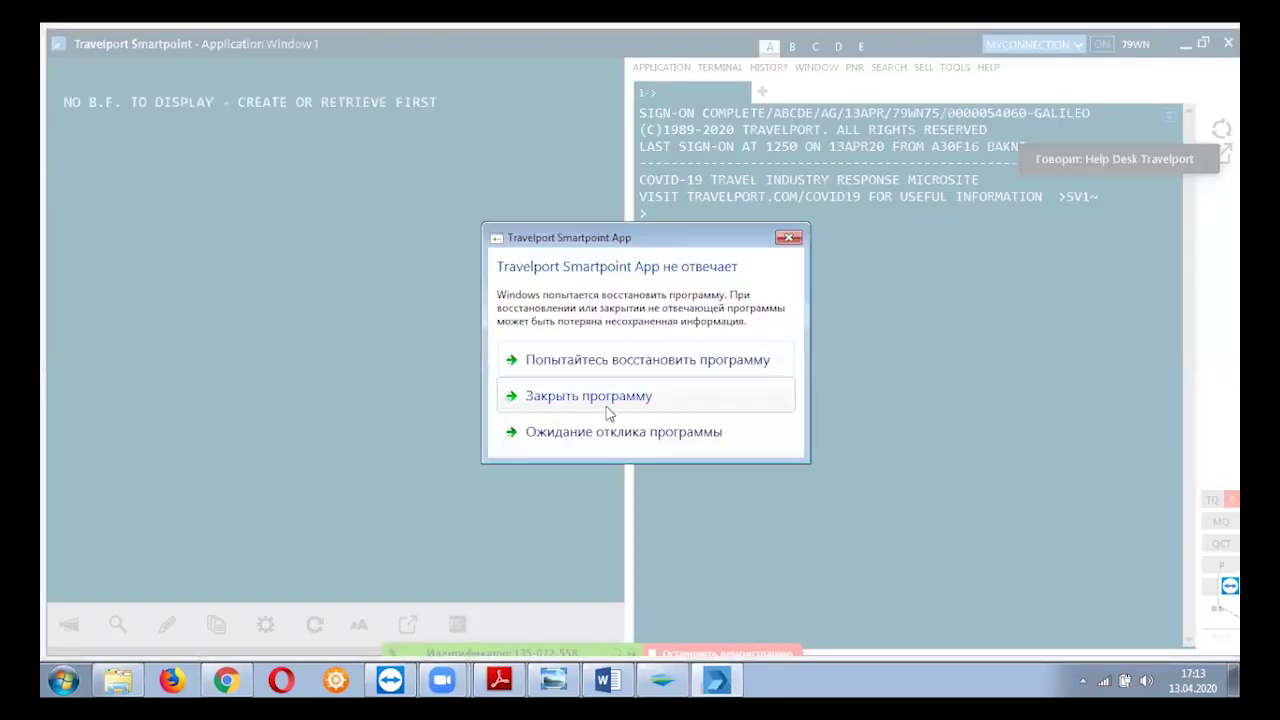
Close the Windows 'не отвечает' warning and wait for Smartpoint to recover.
click(786, 238)
Choose 'Закрыть программу' for Smartpoint, dismiss the Sign On and update prompts, and close the booking file.
click(597, 405)
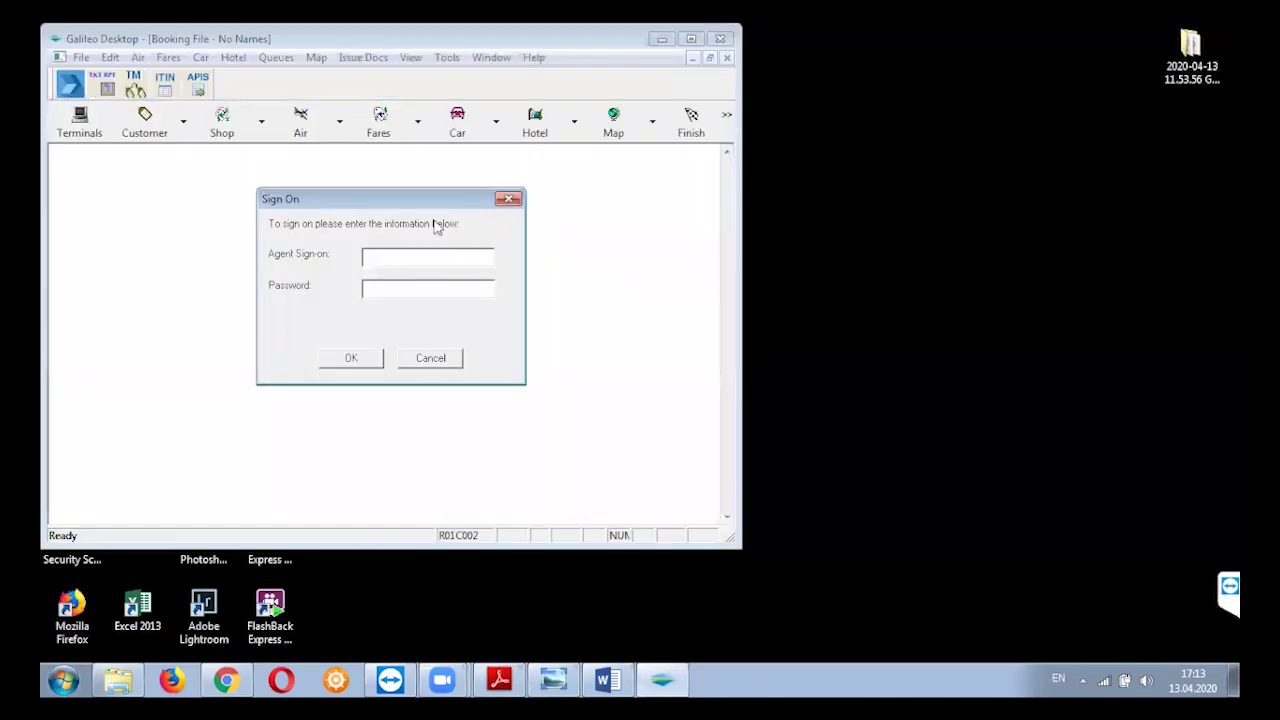
click(509, 199)
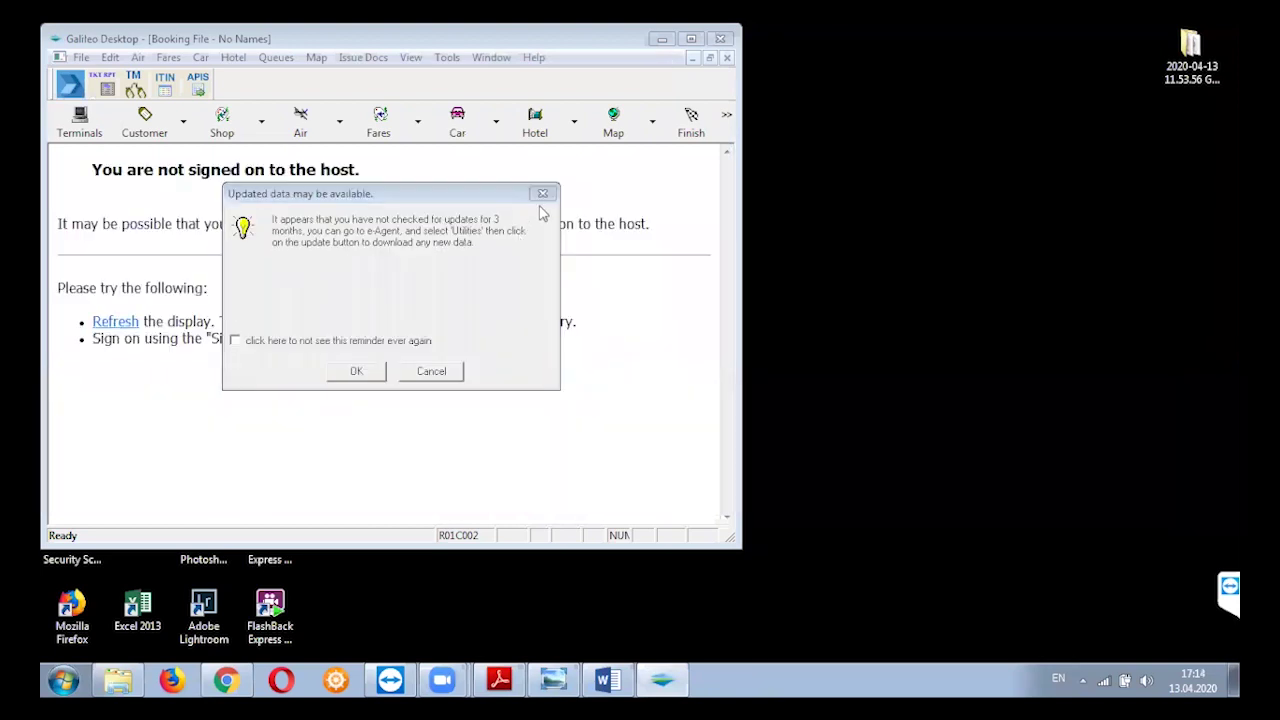
click(542, 194)
click(720, 39)
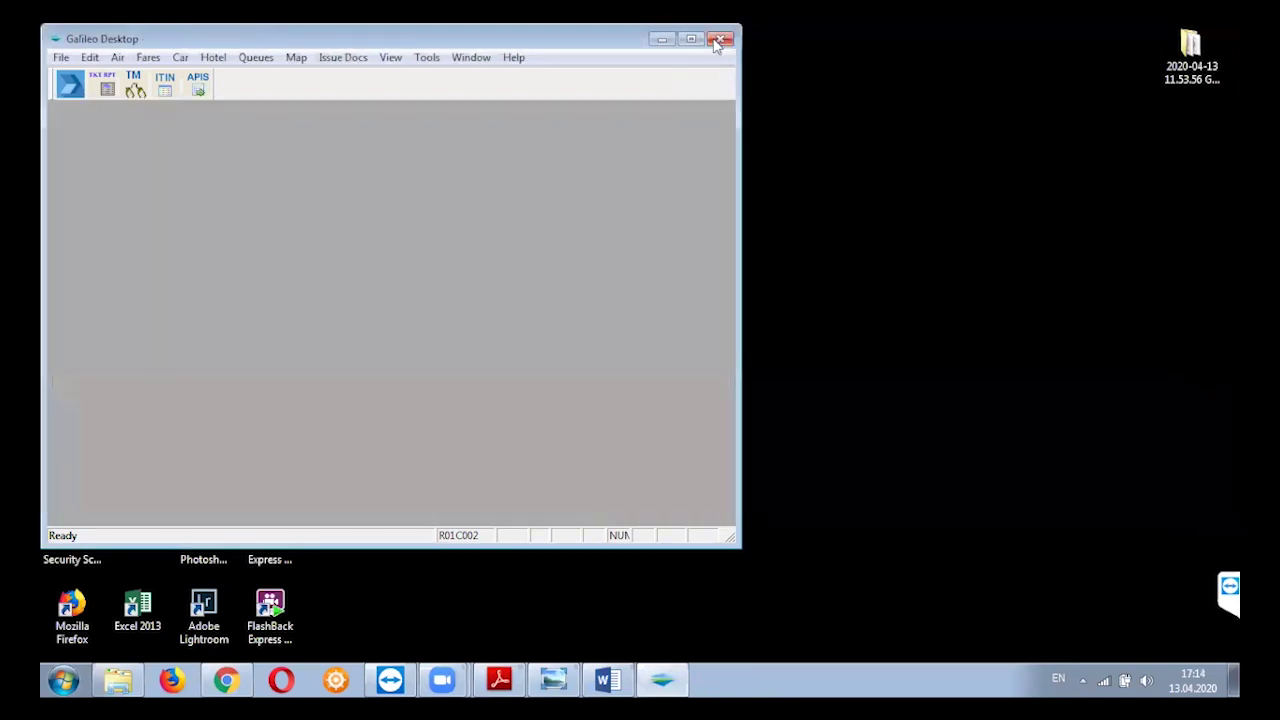
Refresh the desktop with Обновить and relaunch Galileo Desktop.
right_click(548, 230)
click(583, 278)
double_click(282, 300)
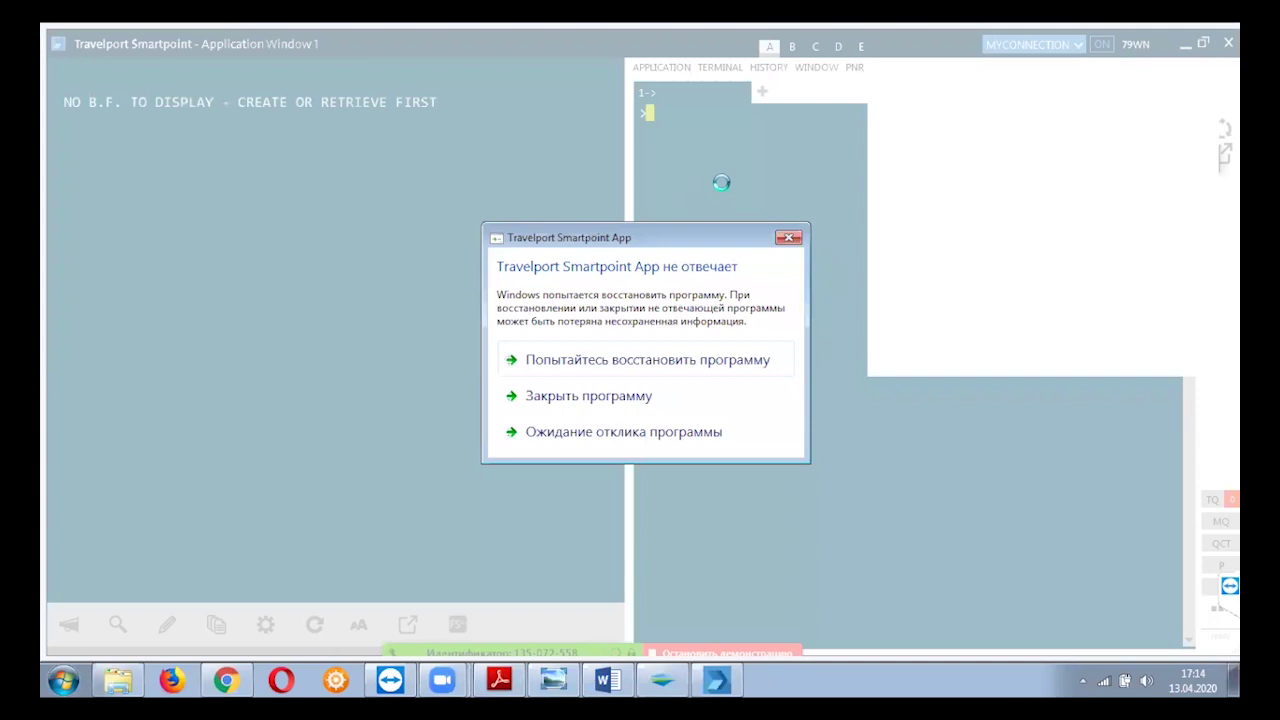
Close the frozen Smartpoint again, dismiss the update reminder, and close the booking file and Galileo.
click(574, 400)
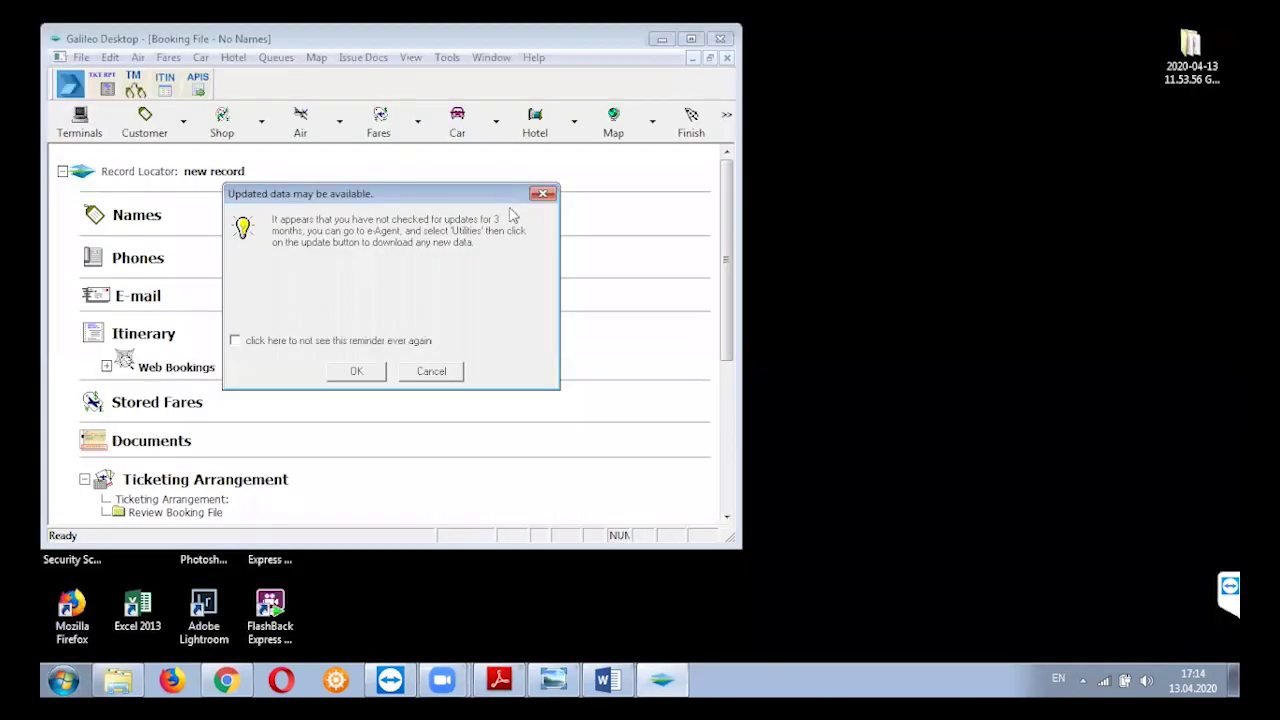
click(543, 193)
click(721, 39)
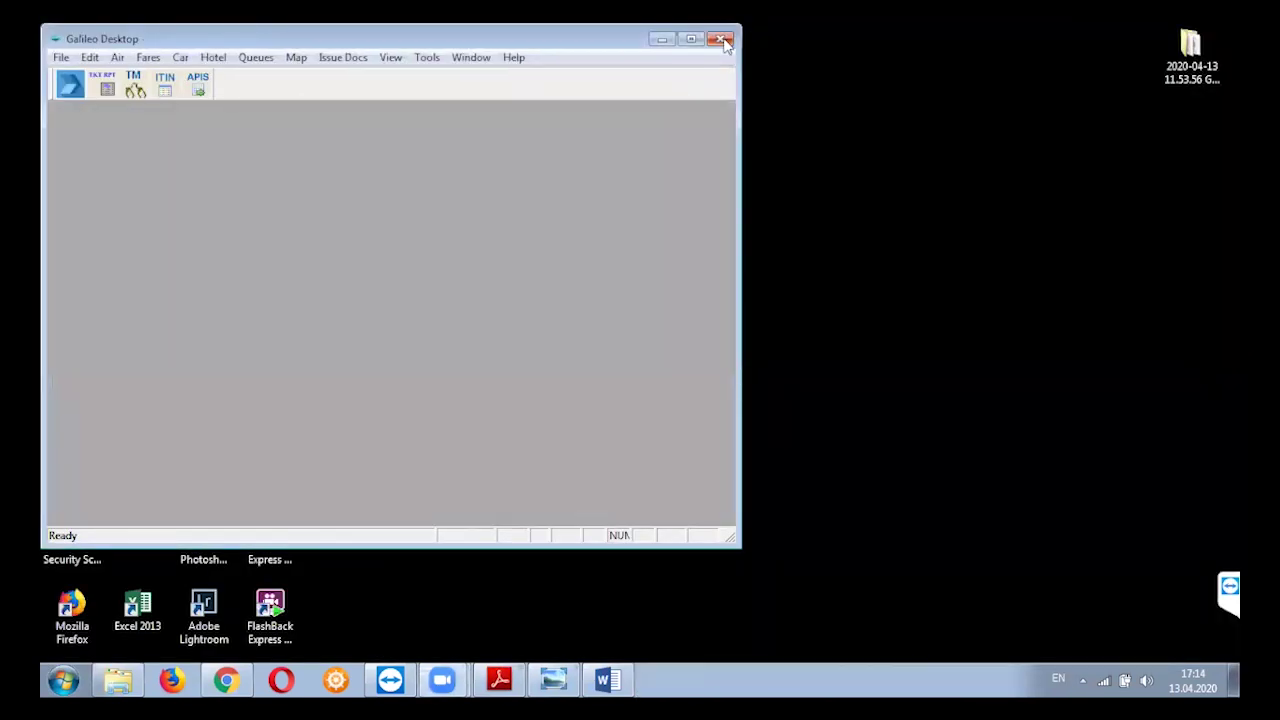
click(721, 39)
Refresh the desktop with Обновить and relaunch Galileo Desktop from its icon.
right_click(505, 164)
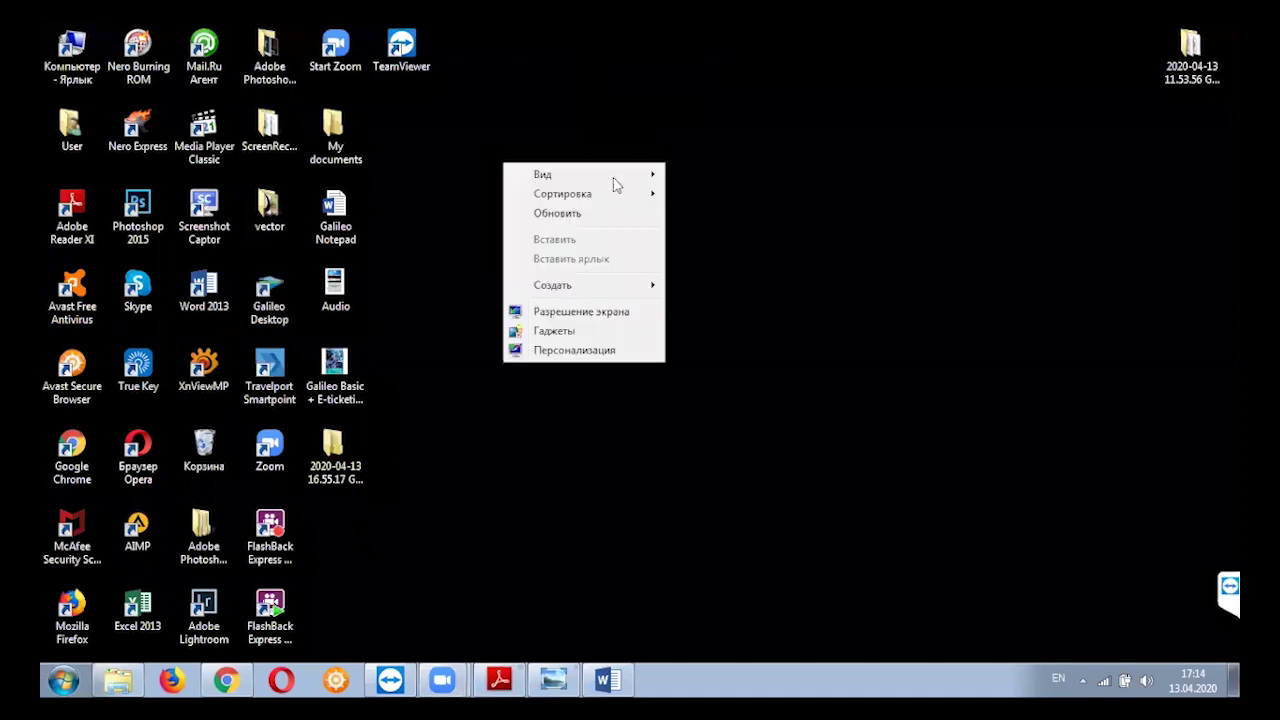
click(580, 218)
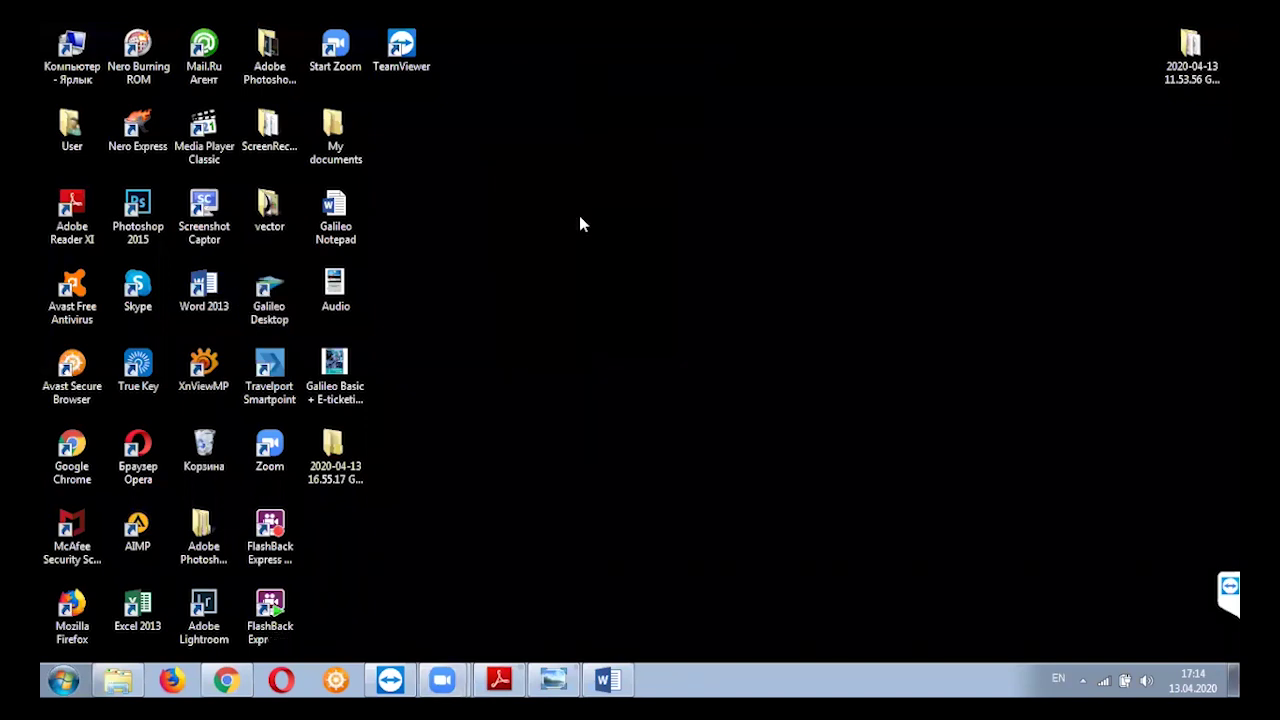
double_click(262, 300)
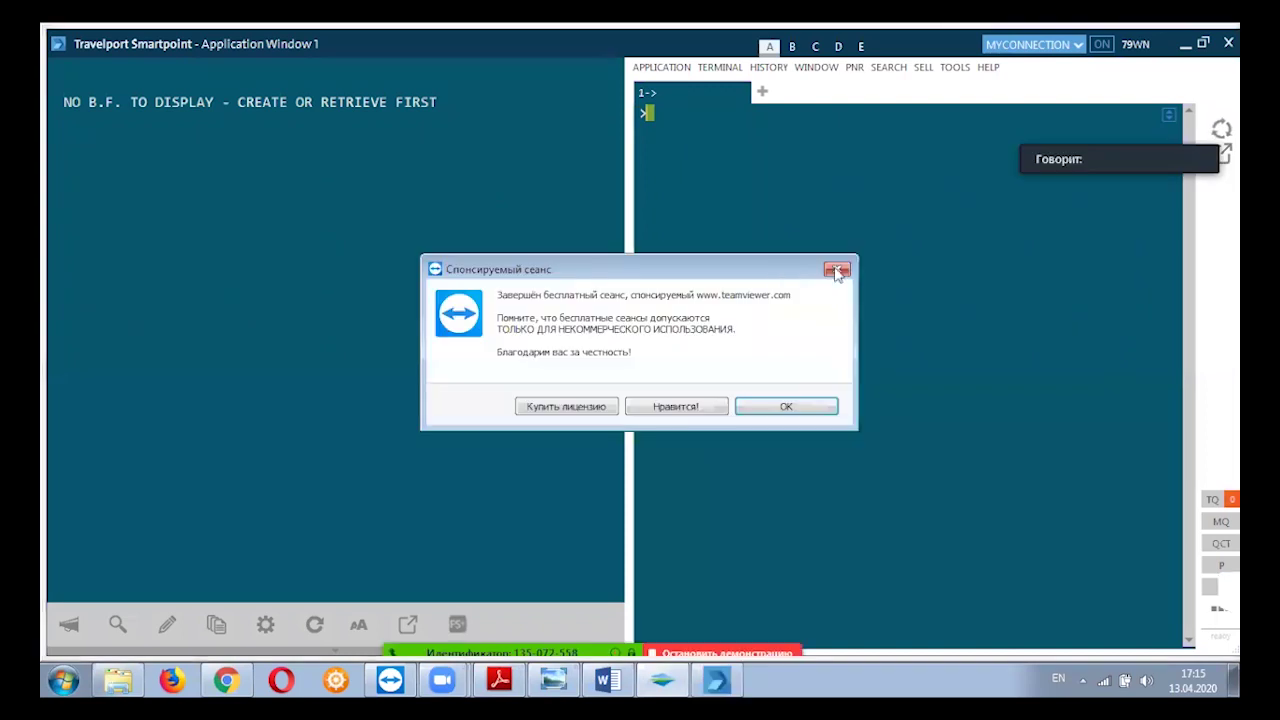
Dismiss the TeamViewer notice, close frozen Smartpoint, and tick 'do not see this reminder' before cancelling.
click(837, 269)
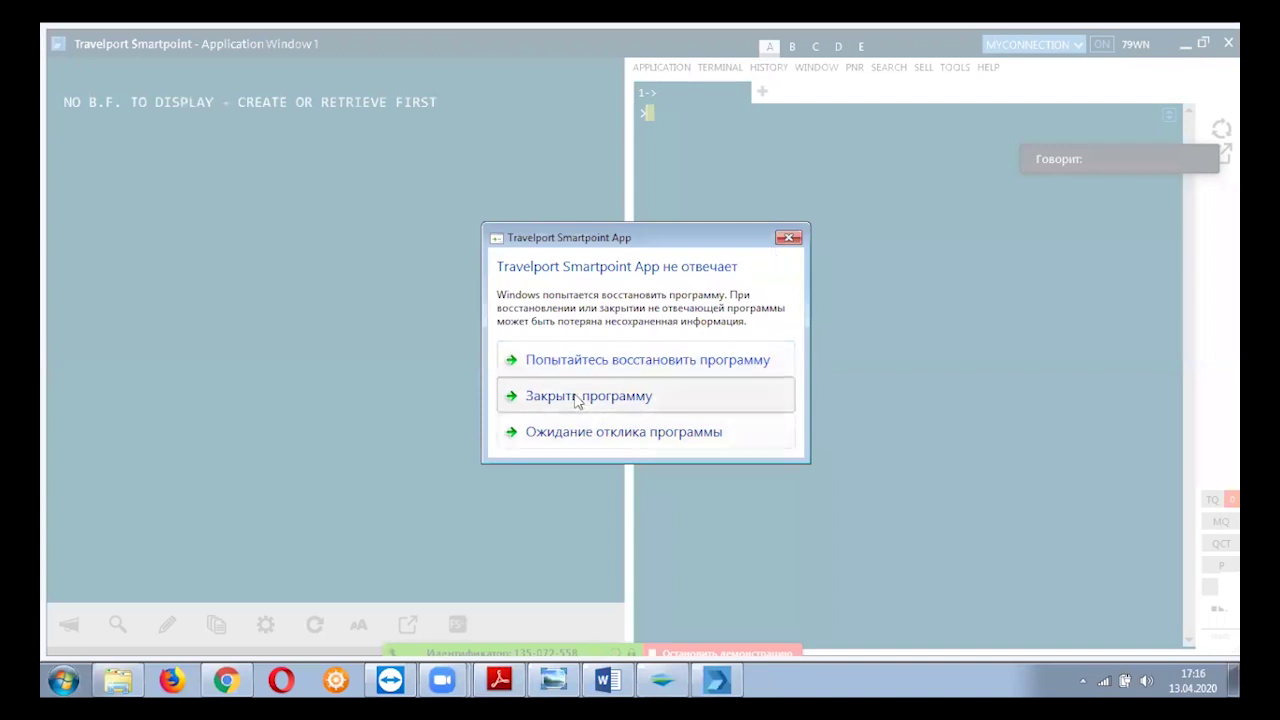
click(576, 398)
click(235, 341)
click(423, 375)
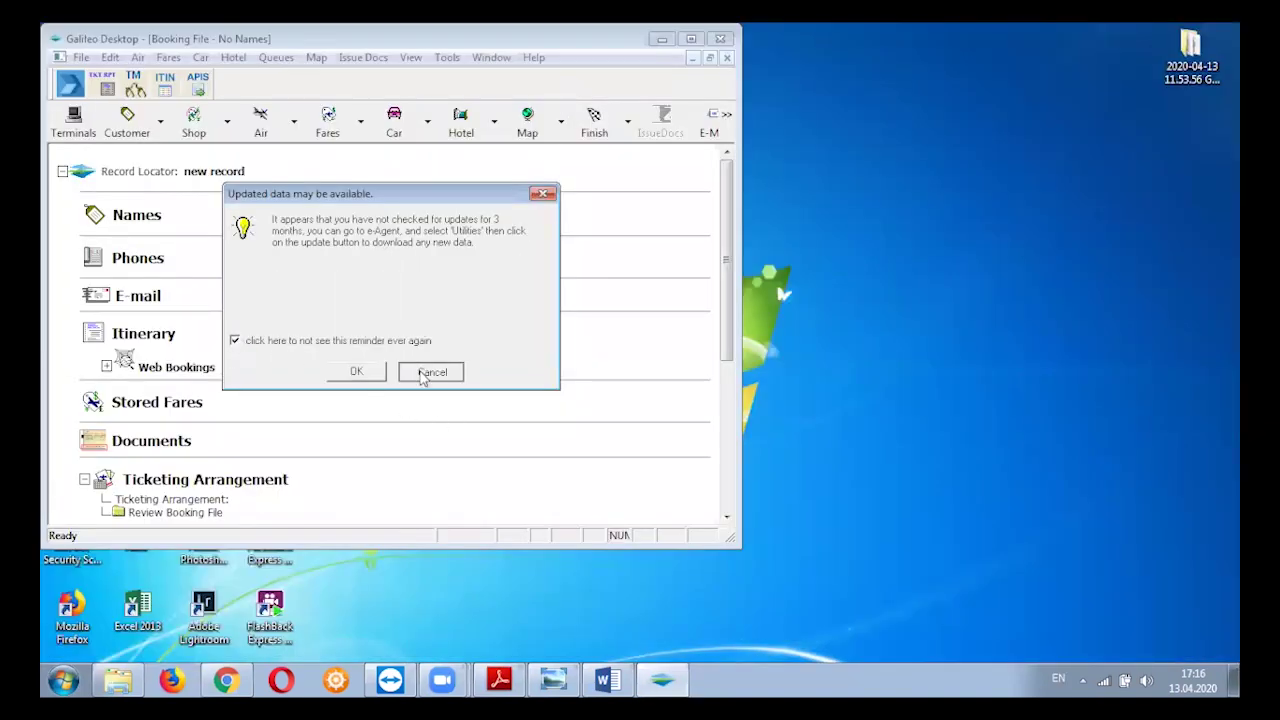
Close Galileo Desktop, refresh the desktop three times with Обновить, and relaunch Galileo Desktop.
click(720, 38)
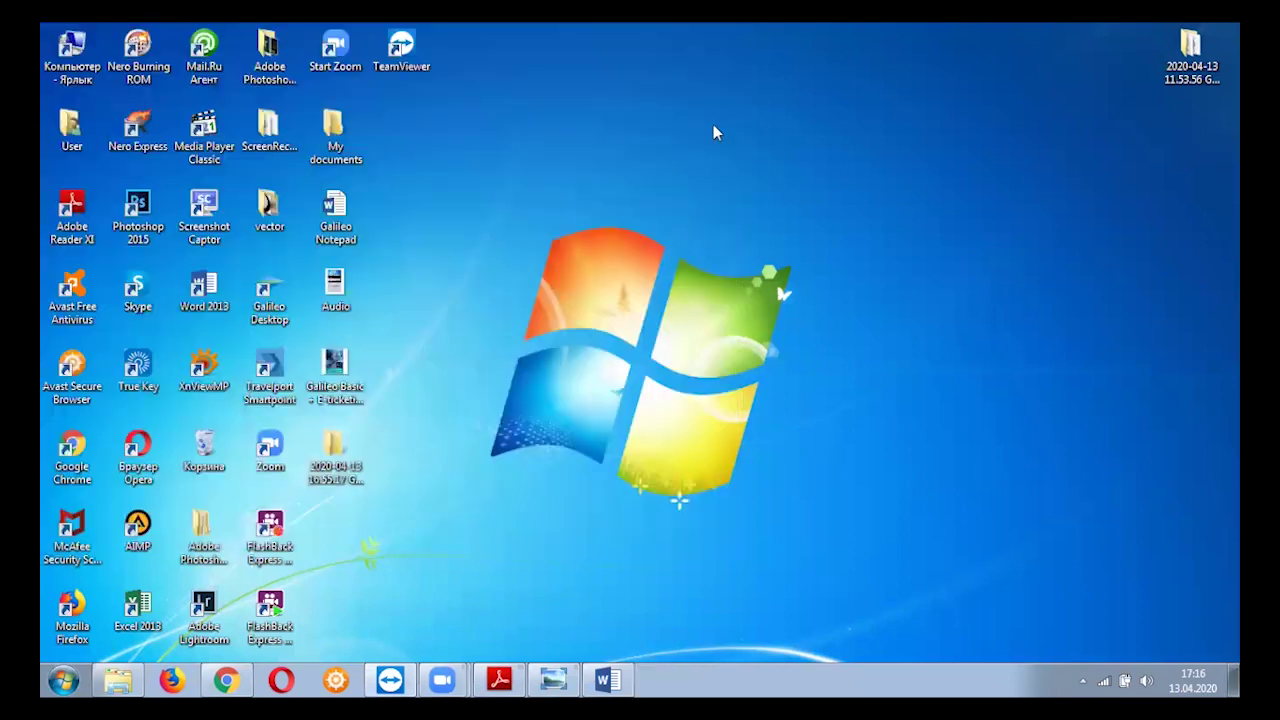
right_click(714, 127)
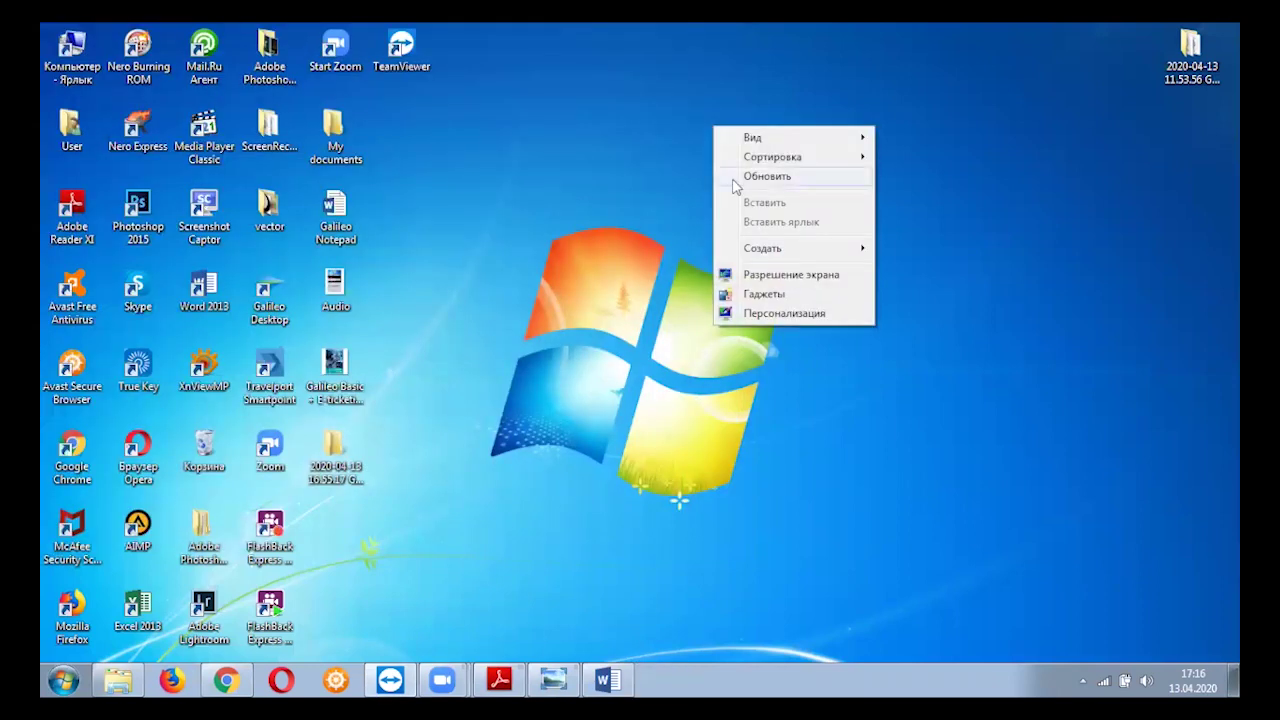
click(766, 176)
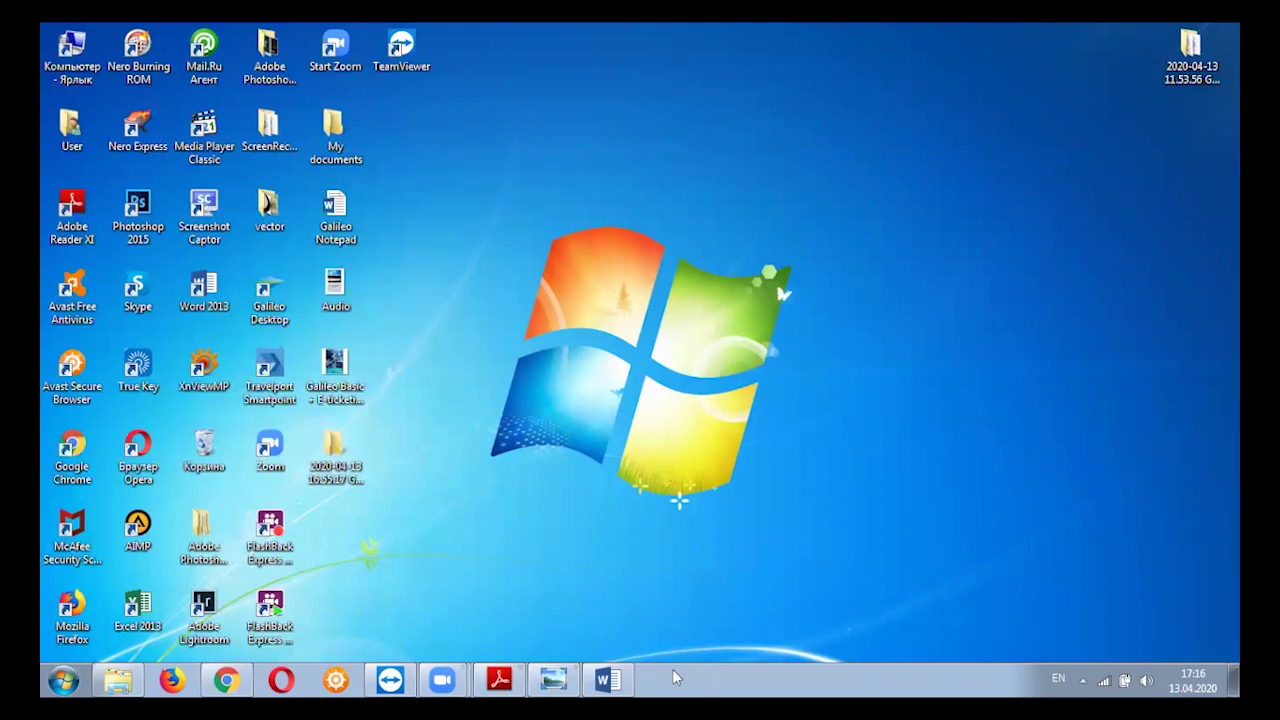
right_click(612, 184)
click(646, 231)
right_click(465, 164)
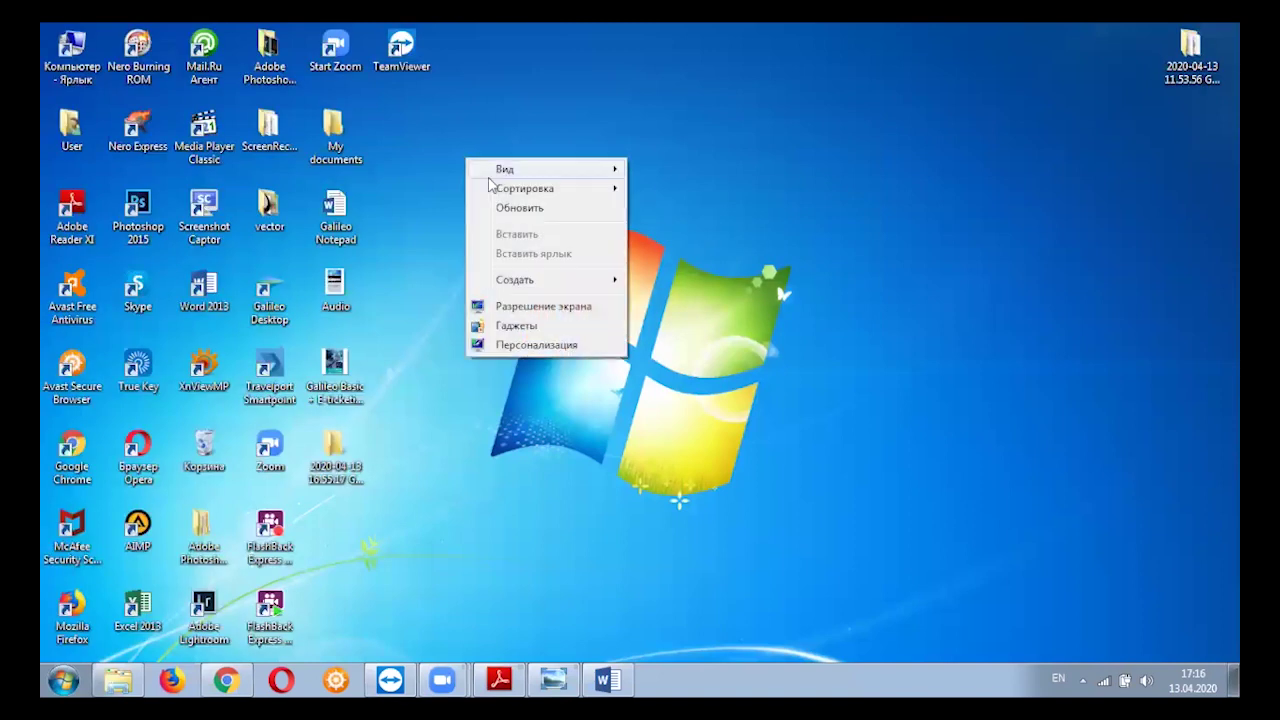
click(503, 214)
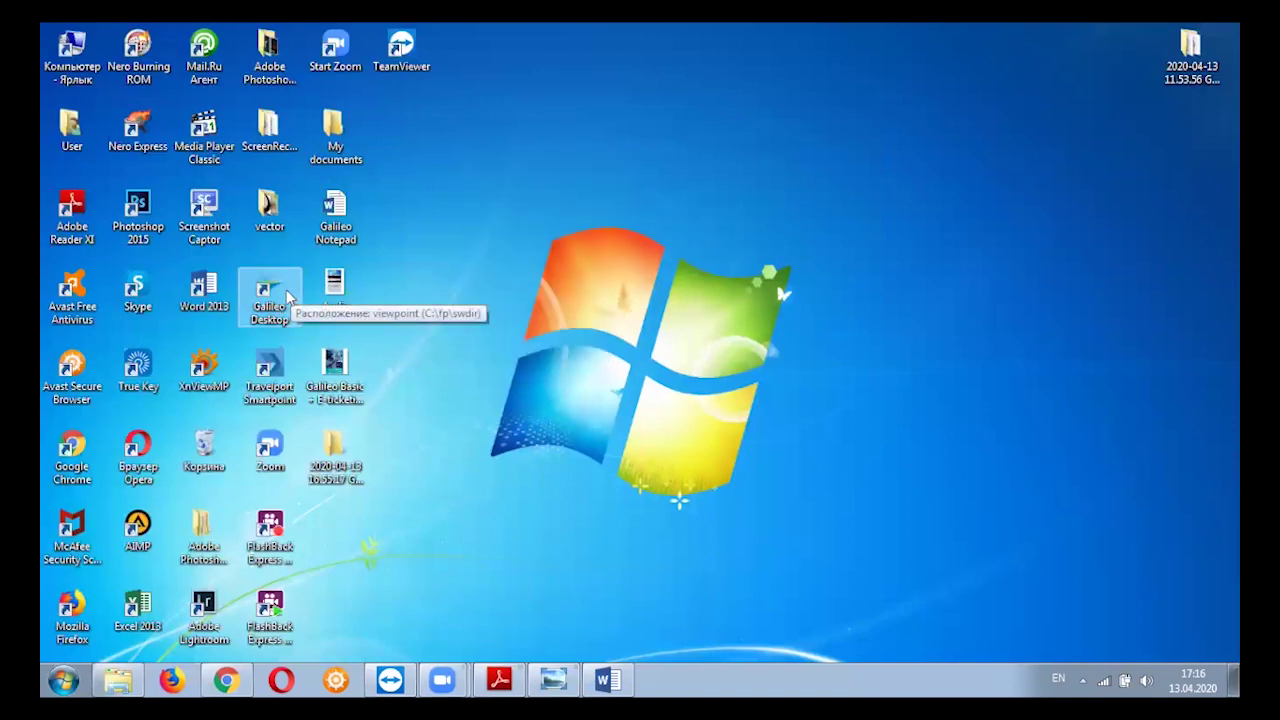
double_click(270, 296)
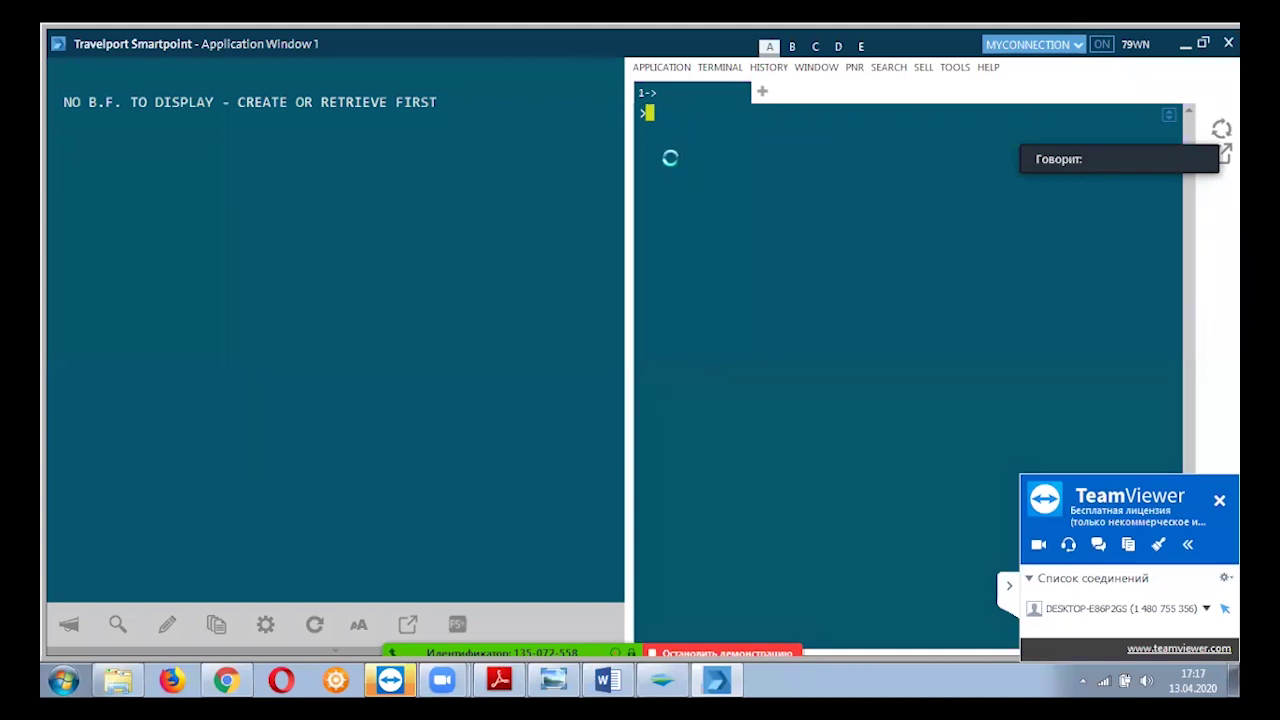
Open Панель управления (Control Panel) from the Windows Start menu.
right_click(52, 680)
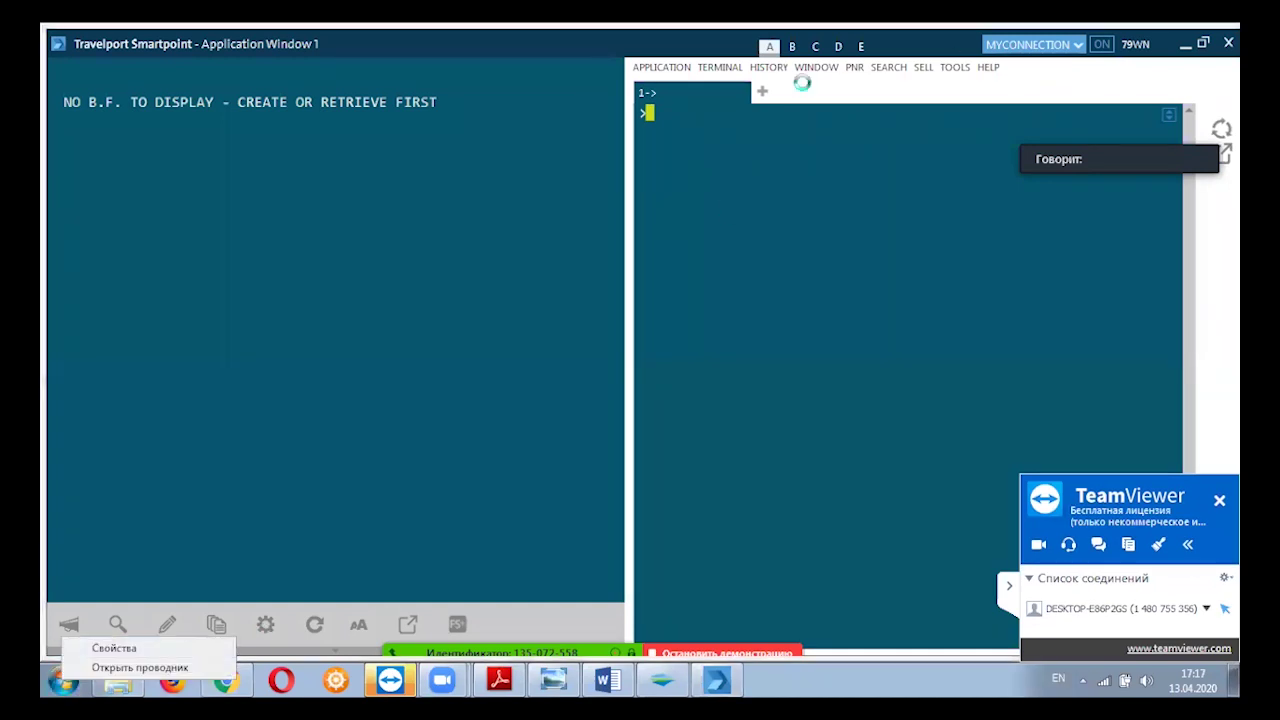
right_click(66, 678)
right_click(66, 678)
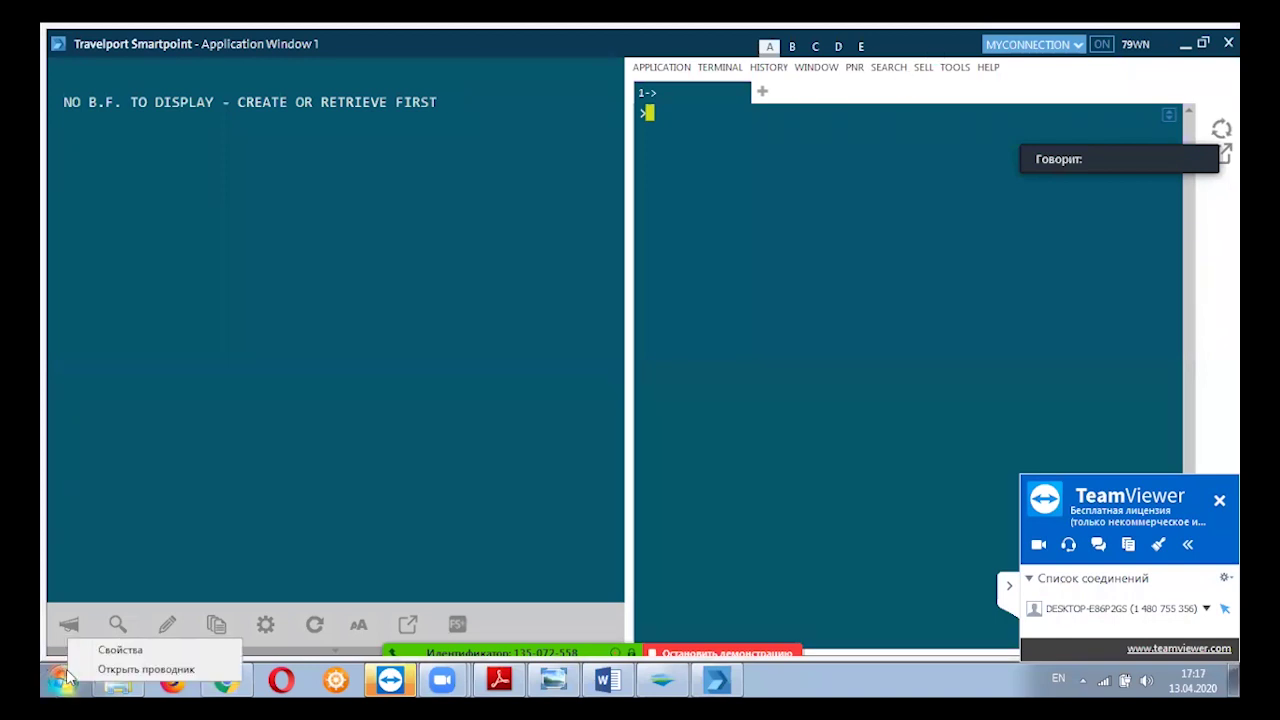
click(64, 678)
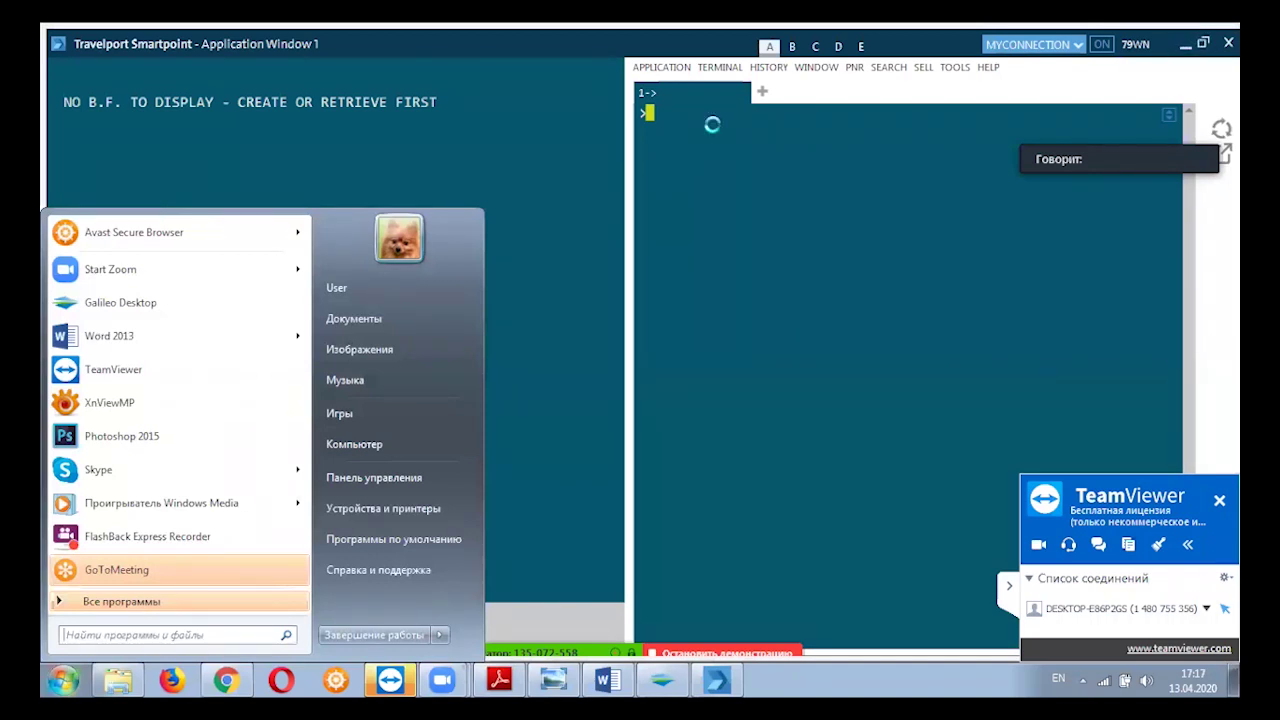
click(396, 477)
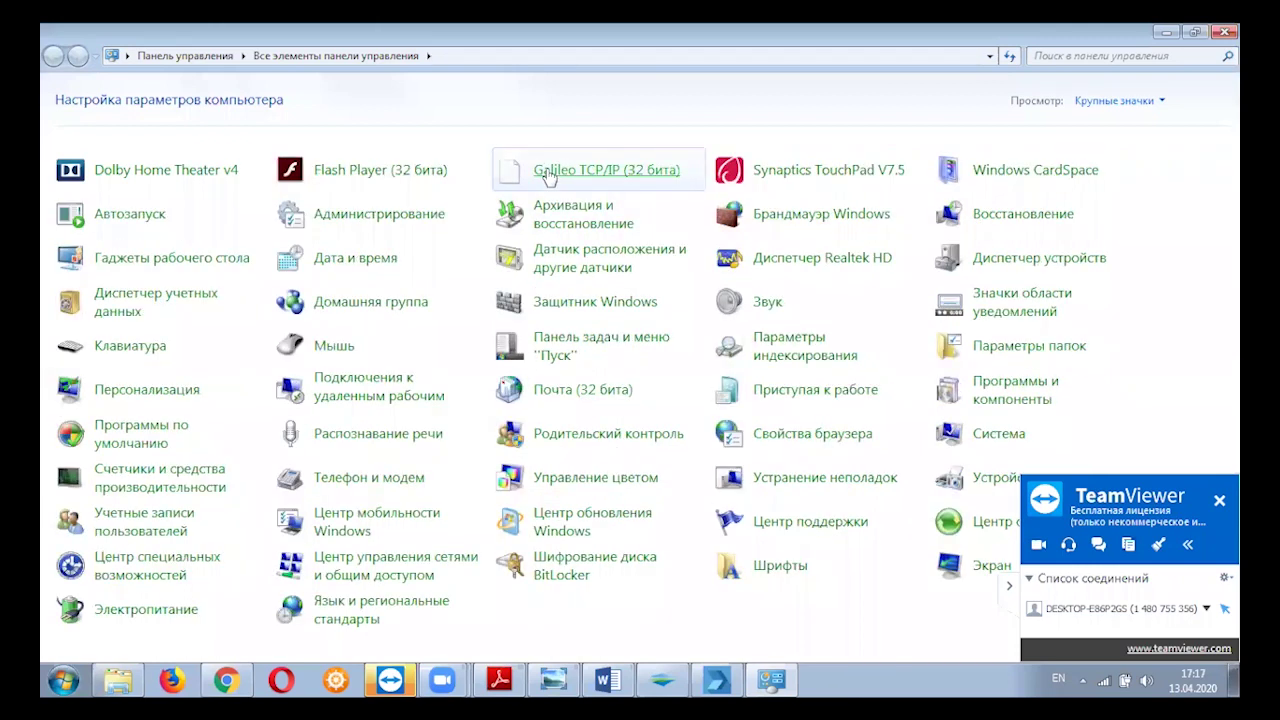
Open the 'Galileo TCP/IP (32 бита)' item to show the MyConnection configuration.
click(548, 176)
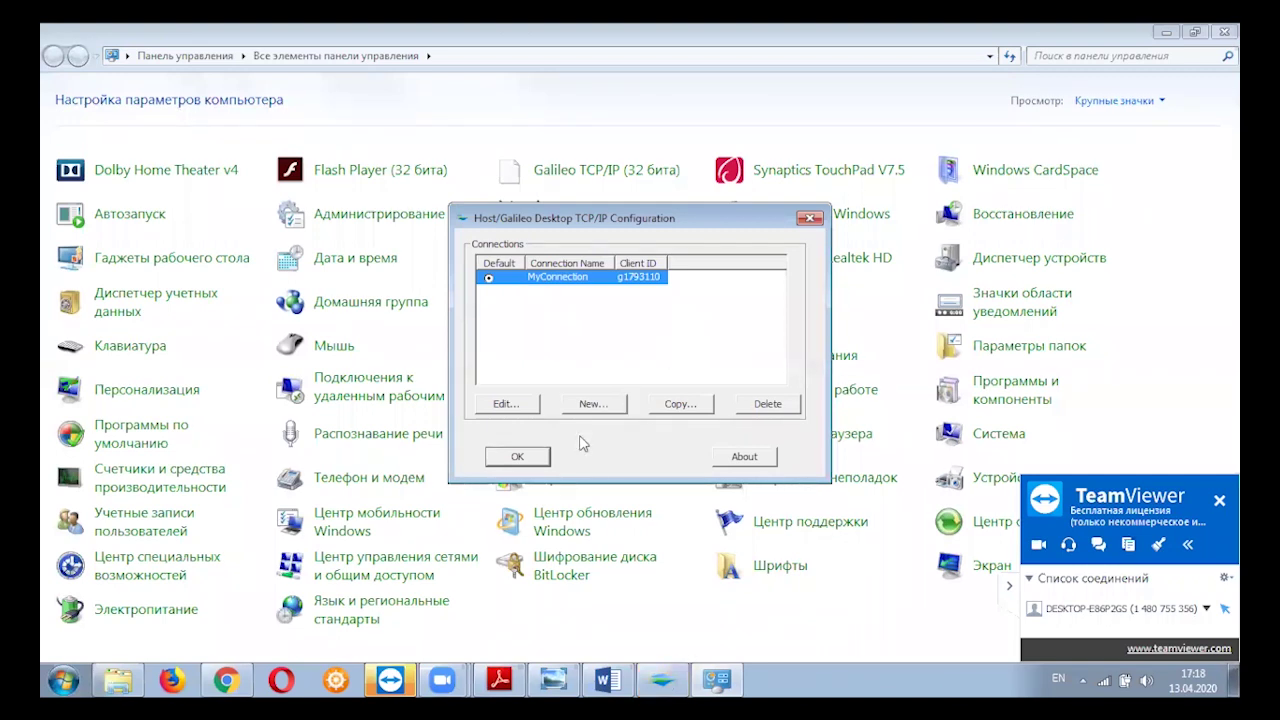
Close the Galileo Desktop window with Закрыть окно from its taskbar button.
mouse_move(575, 680)
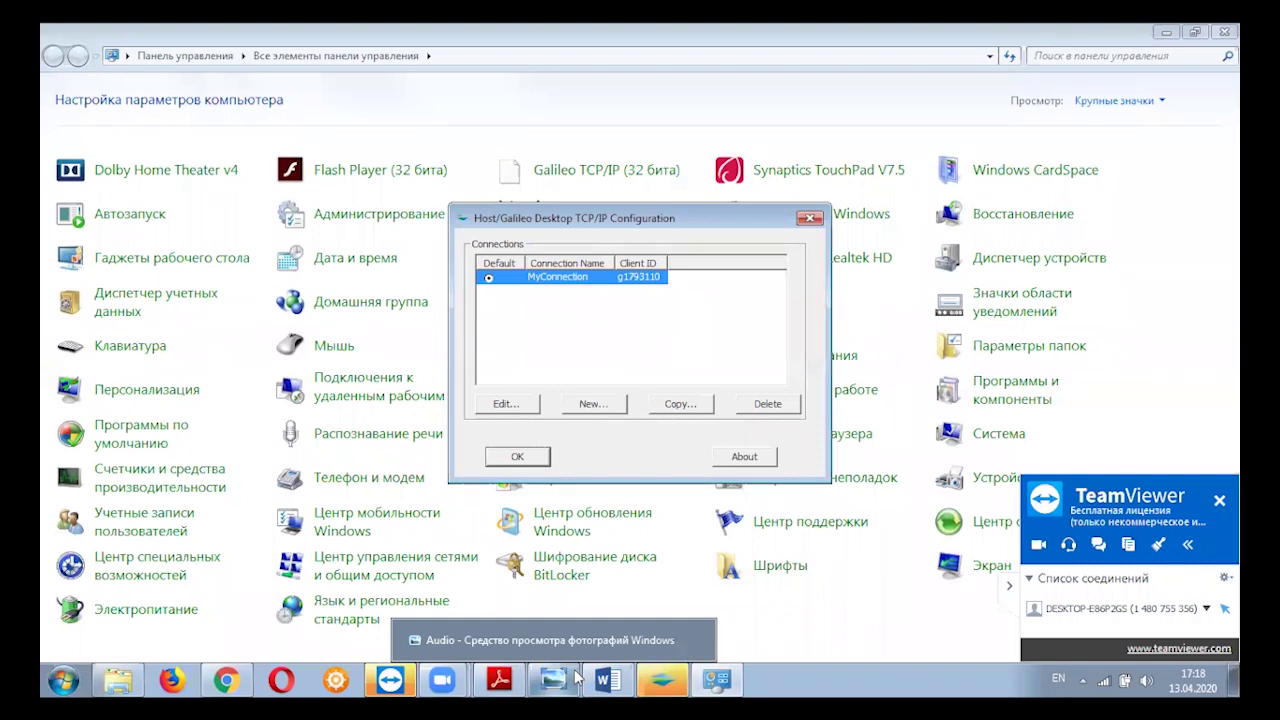
mouse_move(502, 680)
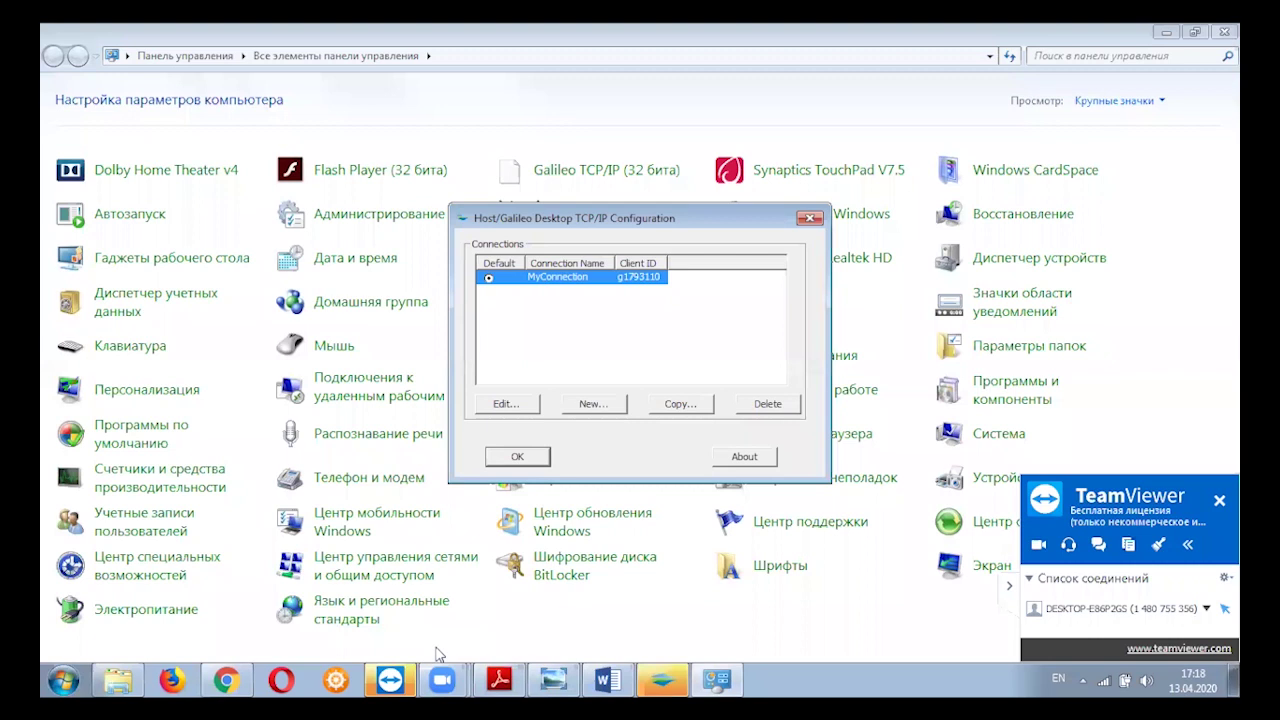
click(437, 655)
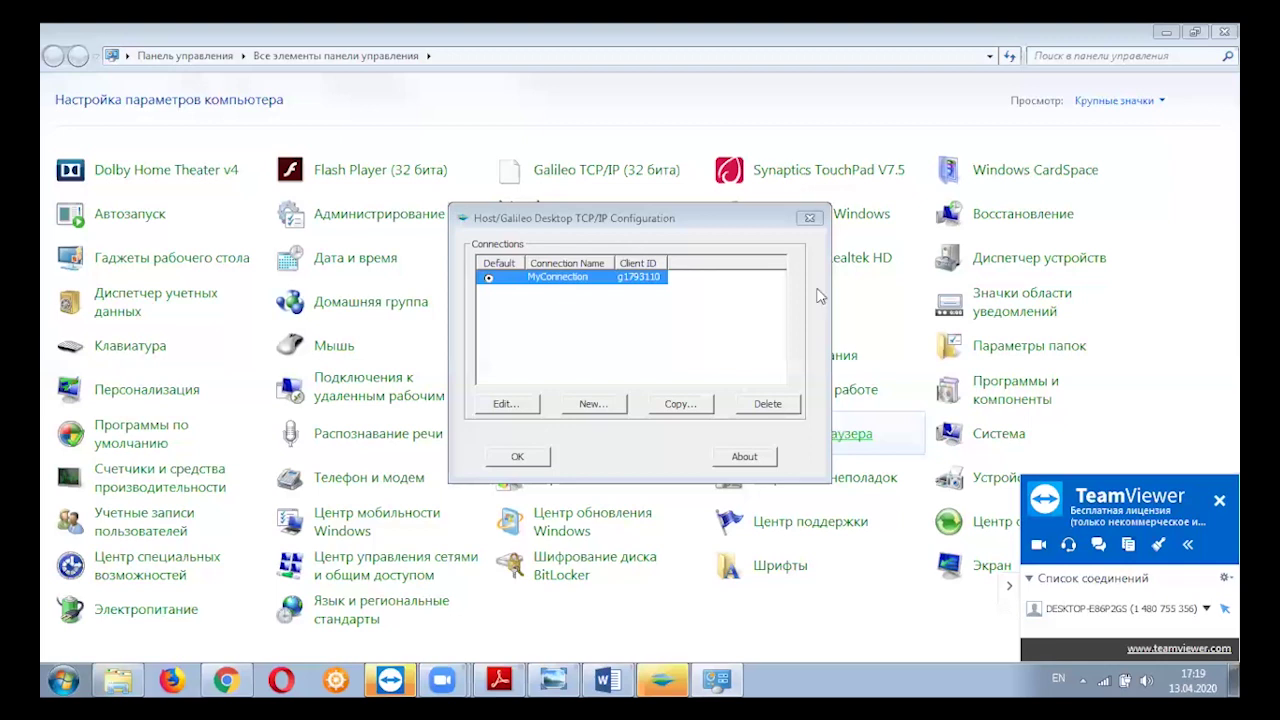
right_click(660, 679)
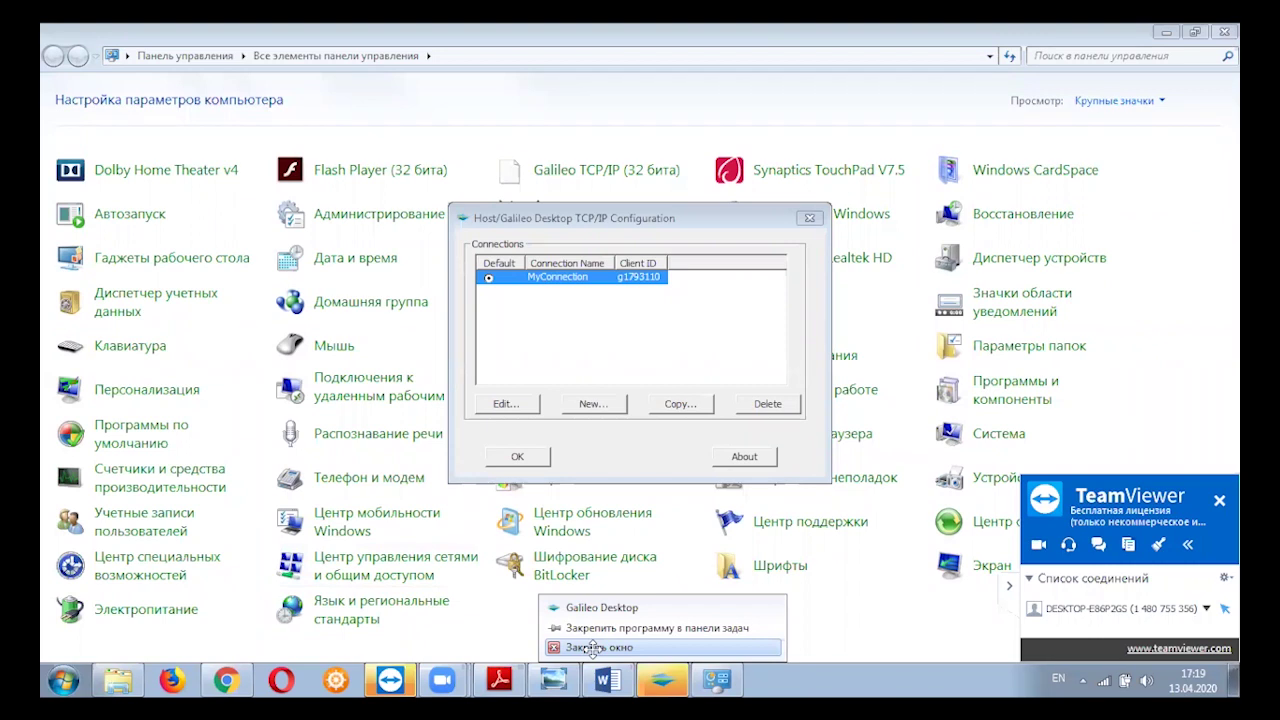
click(593, 648)
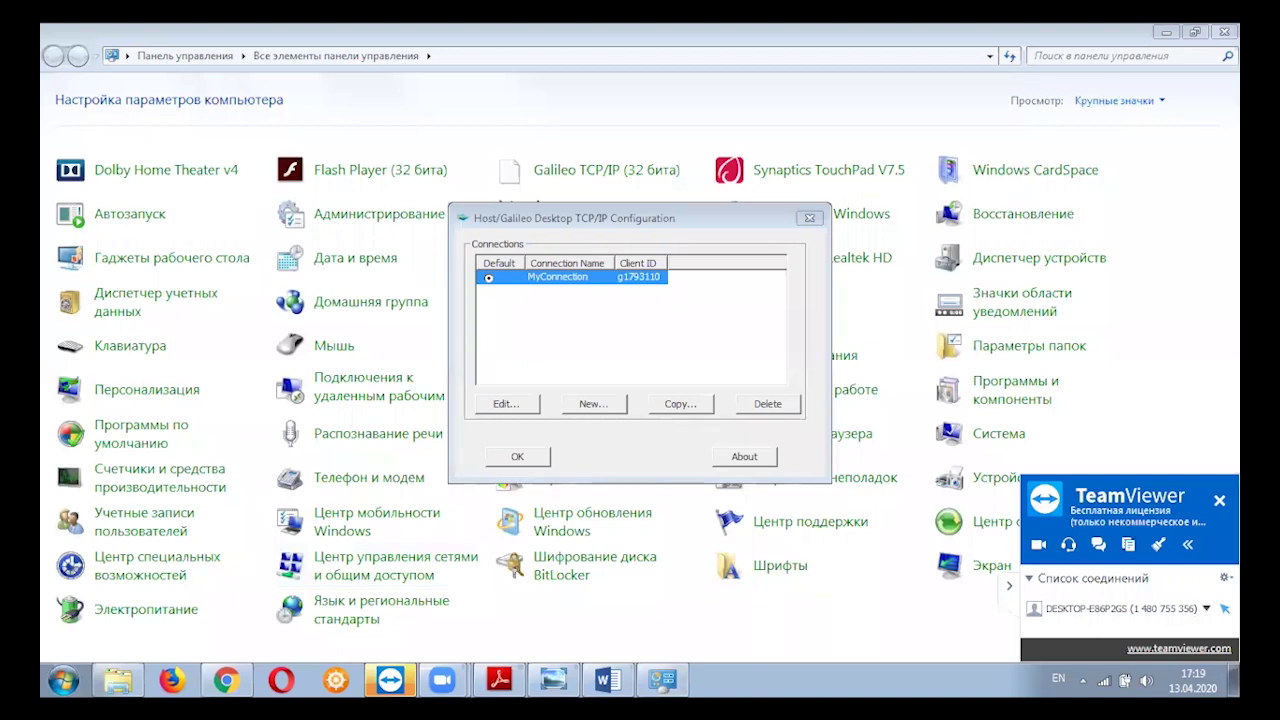
Confirm the TCP/IP configuration with OK, close Control Panel, and refresh the desktop with Обновить.
click(810, 219)
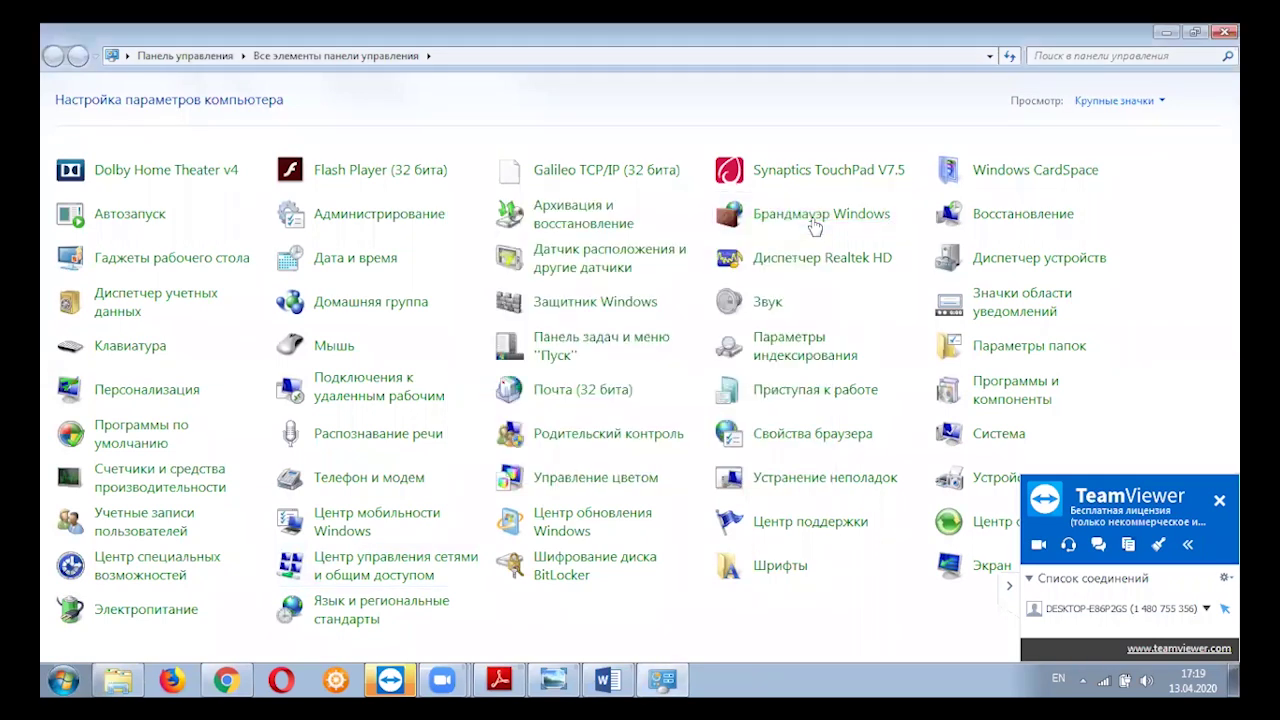
click(667, 680)
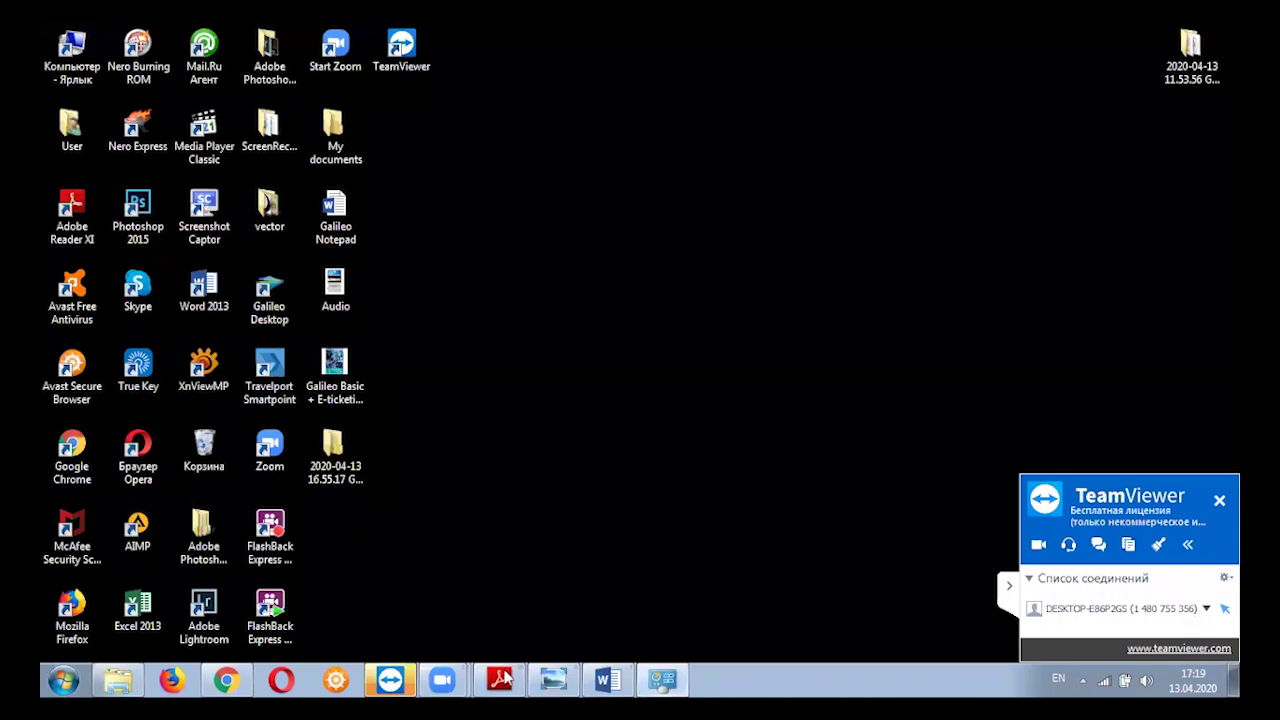
right_click(690, 668)
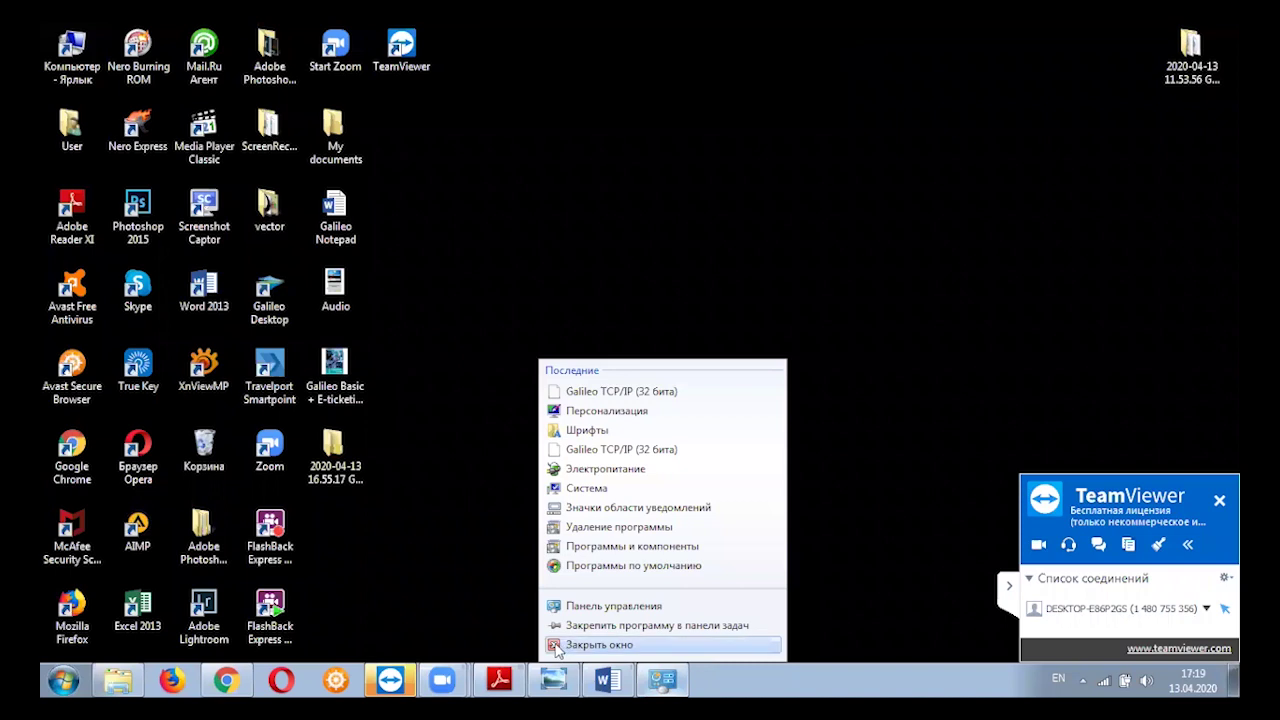
right_click(564, 264)
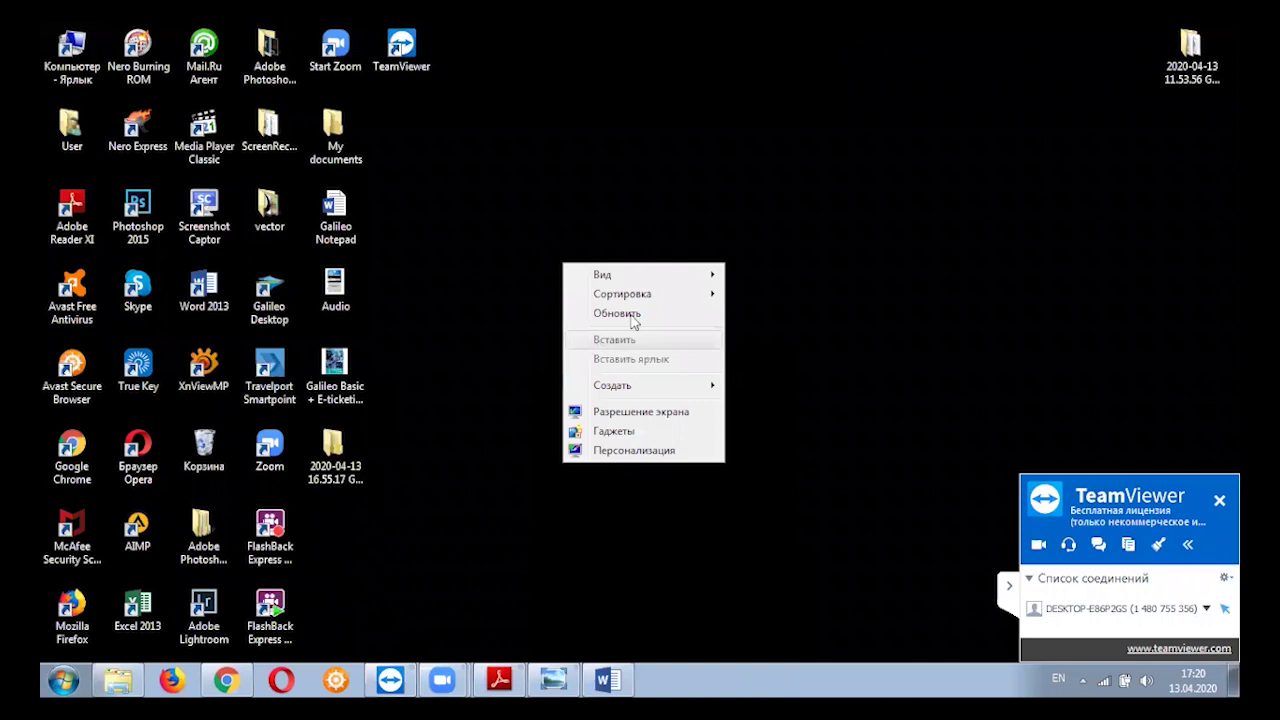
click(631, 314)
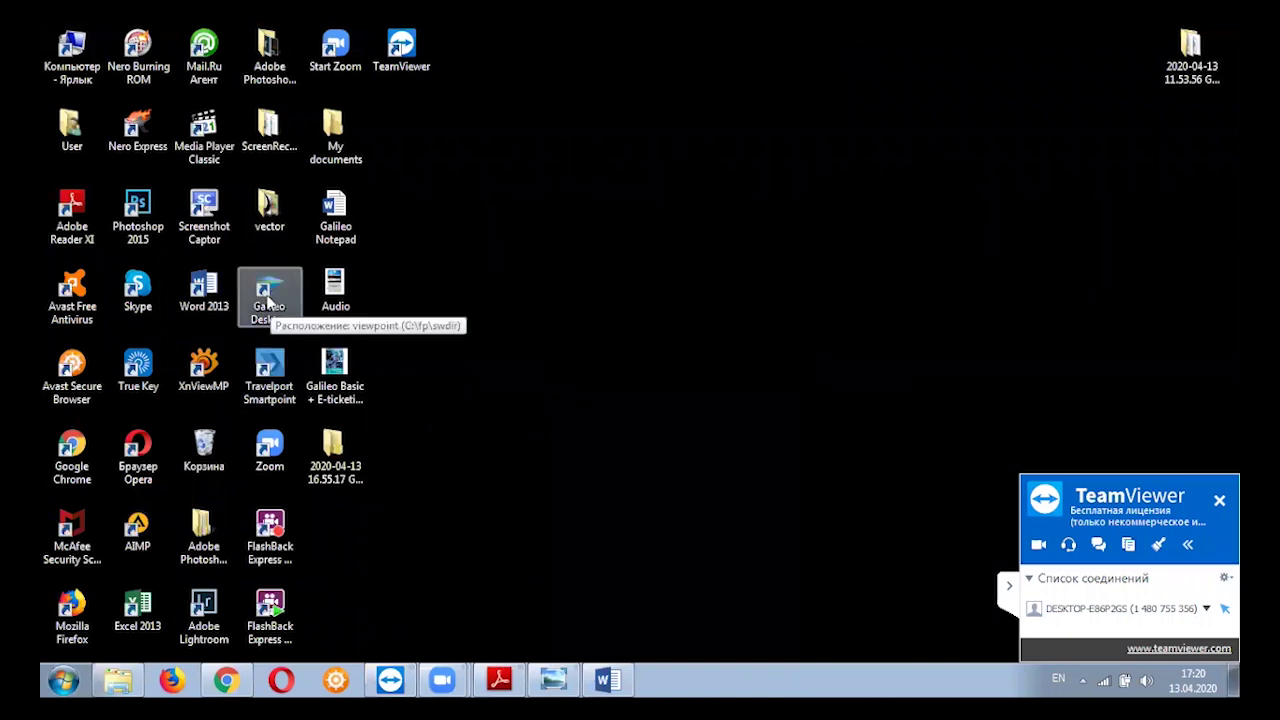
Launch Travelport Smartpoint and dismiss the warning that Galileo Desktop must run first.
double_click(273, 368)
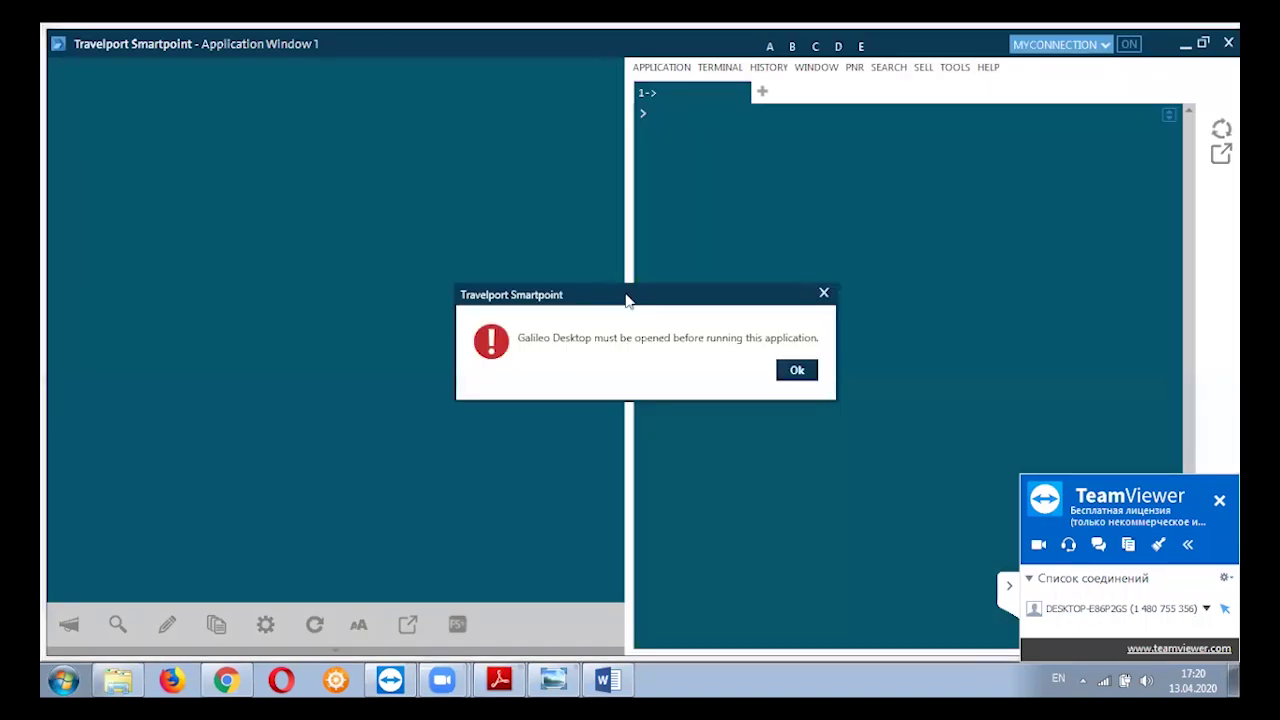
click(797, 371)
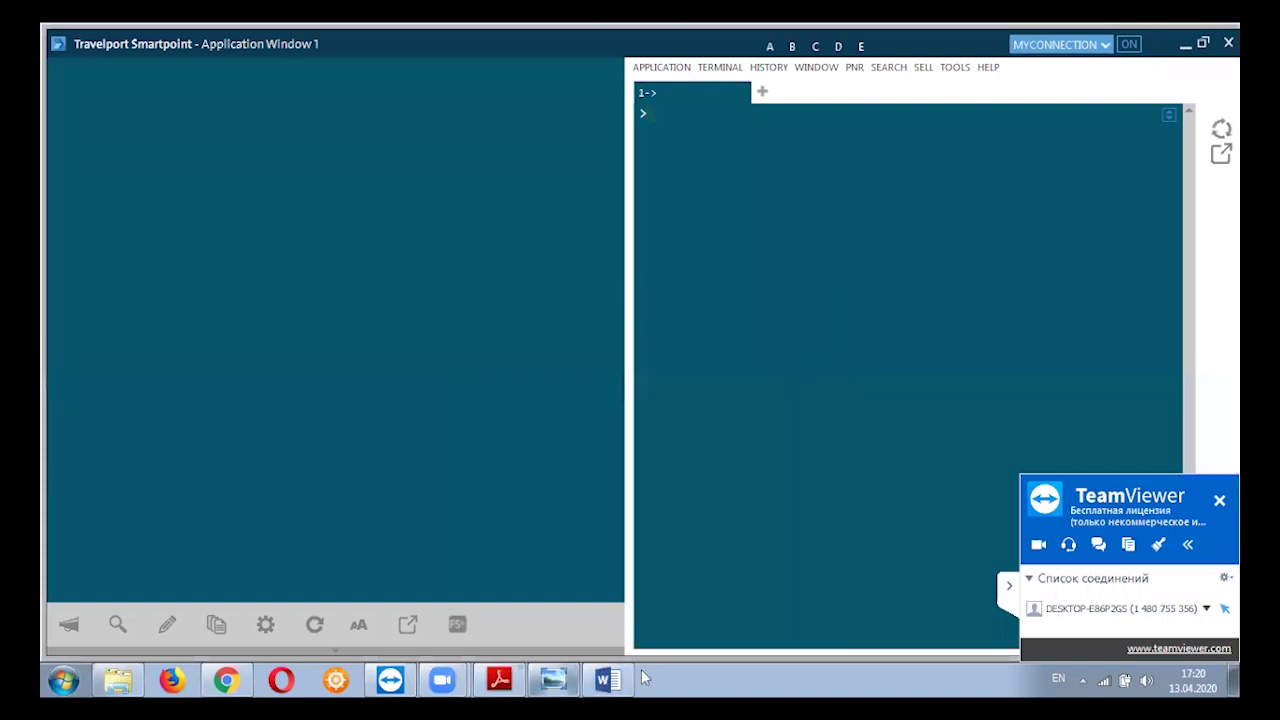
right_click(680, 669)
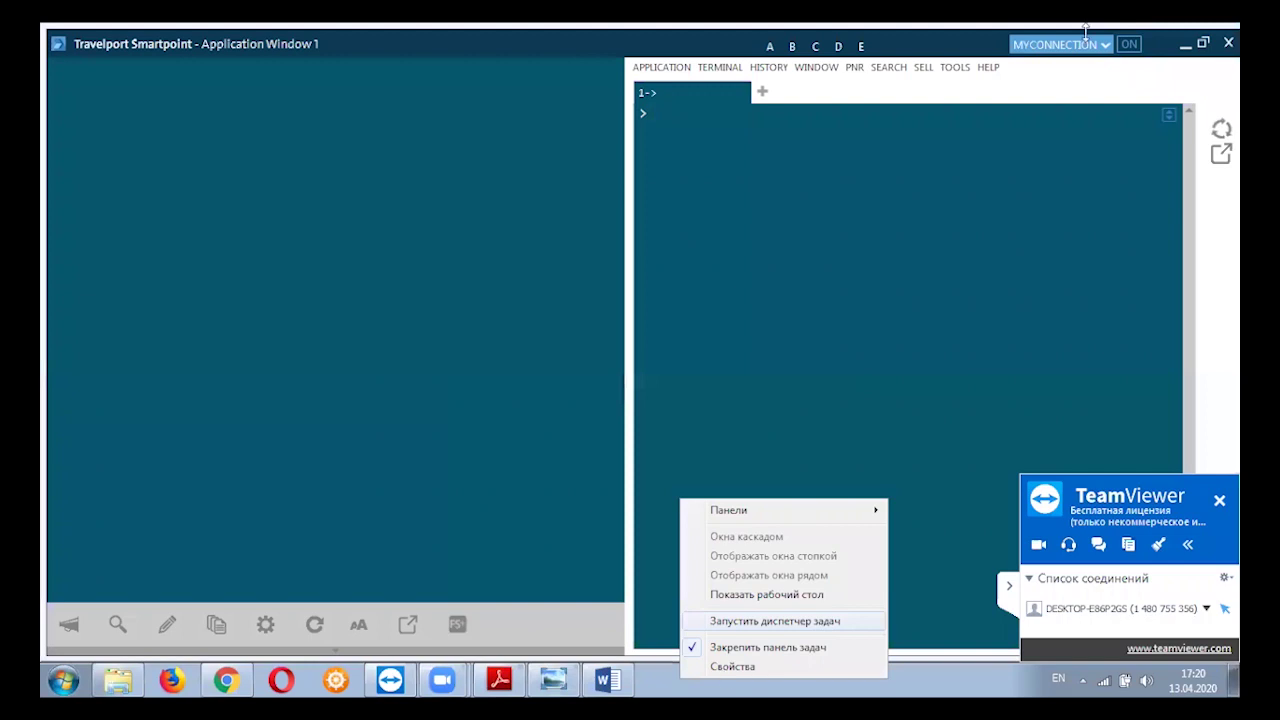
Close Smartpoint with Alt+F4 and confirm the close prompt.
click(1181, 36)
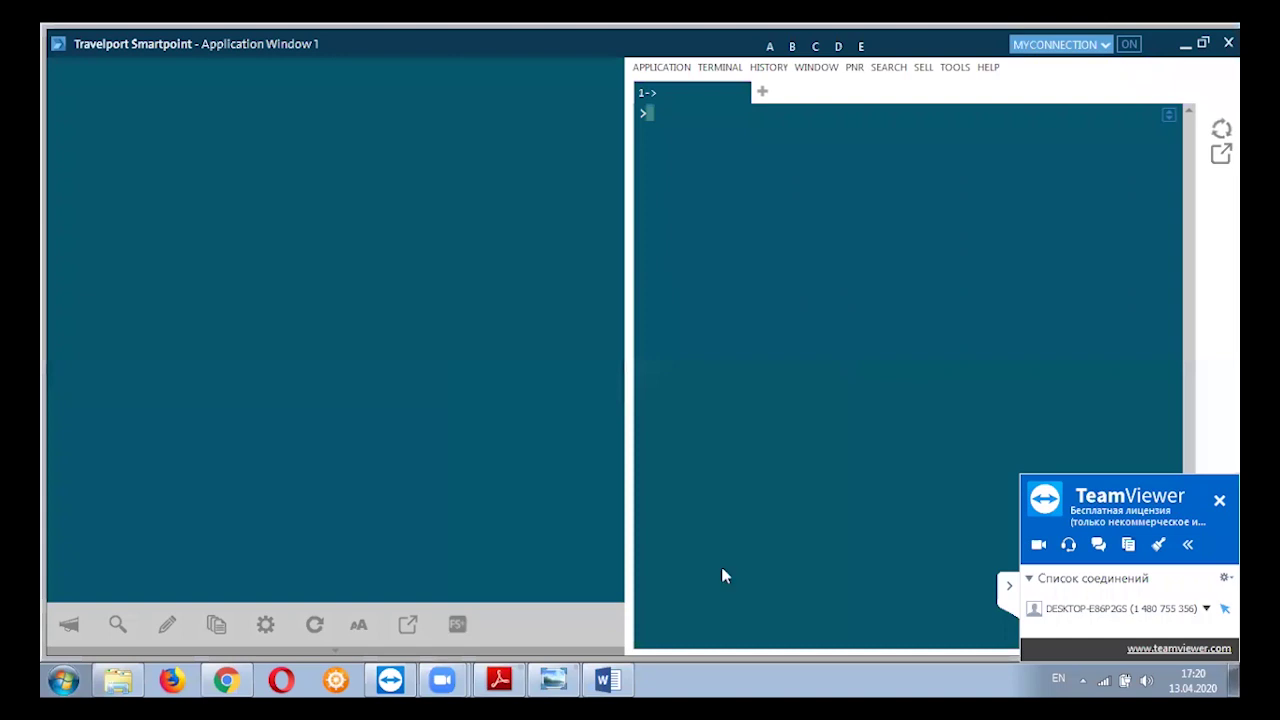
key(alt+F4)
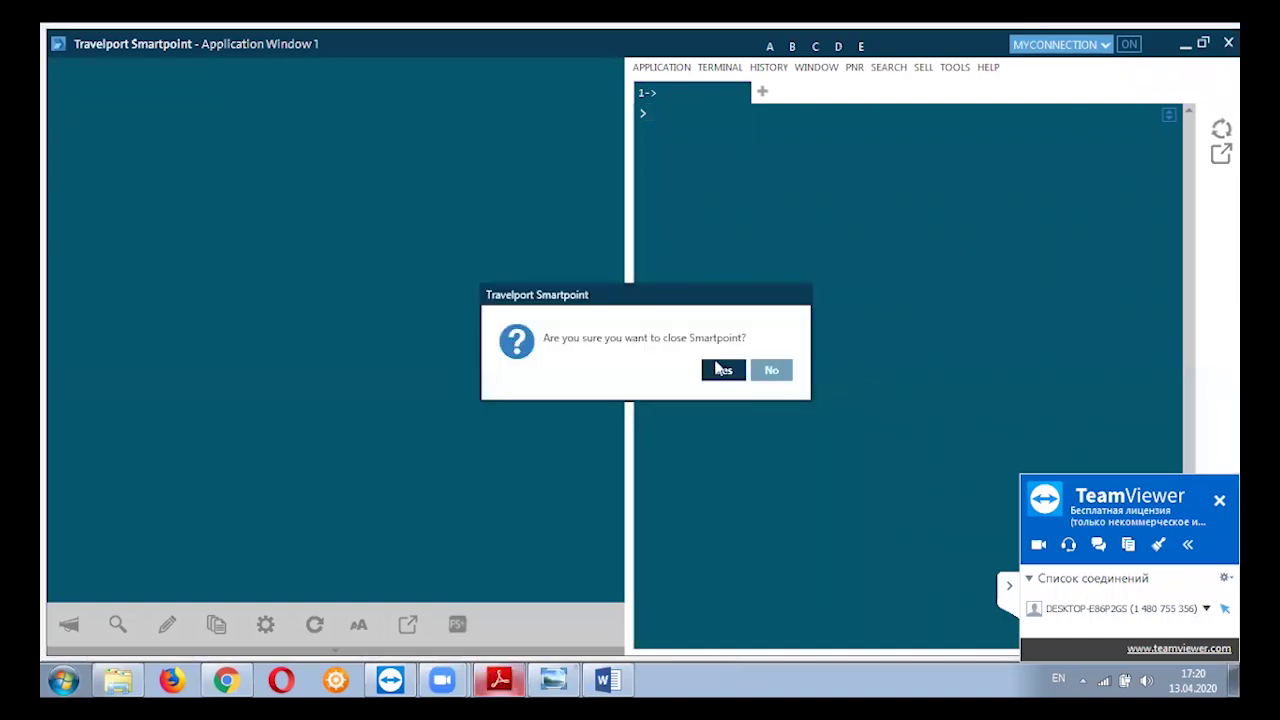
click(724, 372)
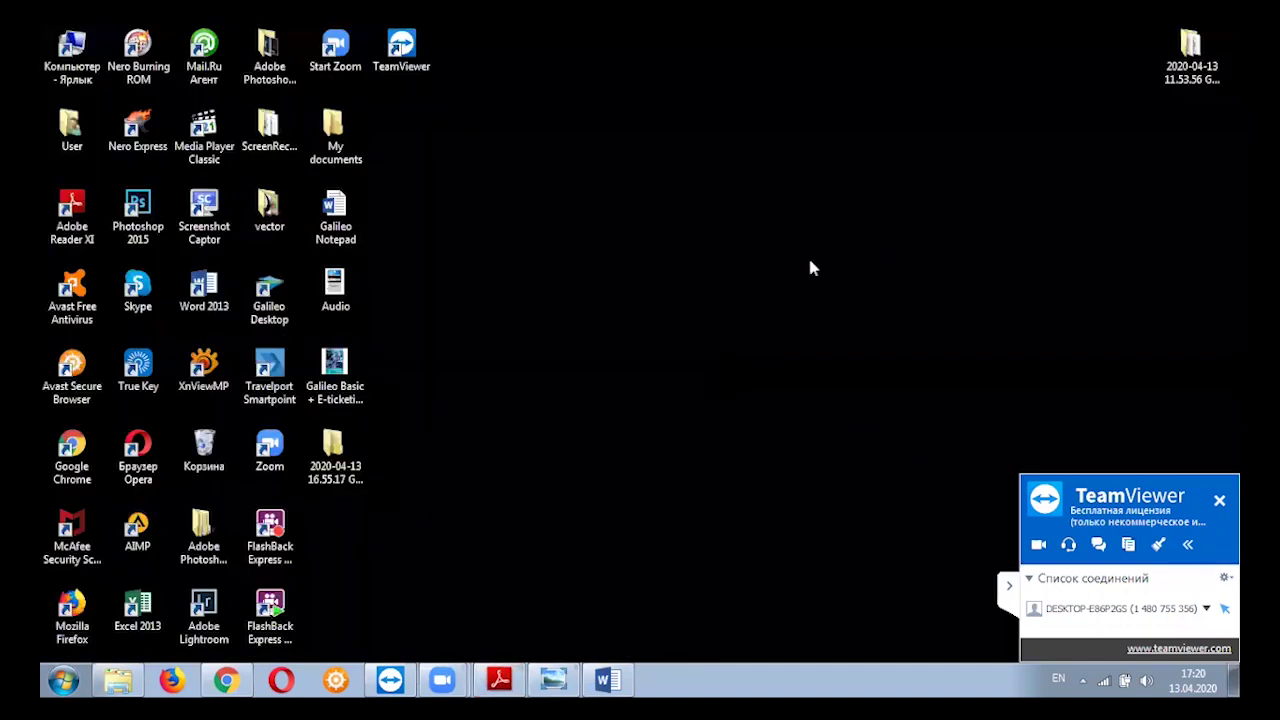
Refresh the desktop with Обновить and launch Galileo Desktop.
right_click(808, 255)
click(785, 256)
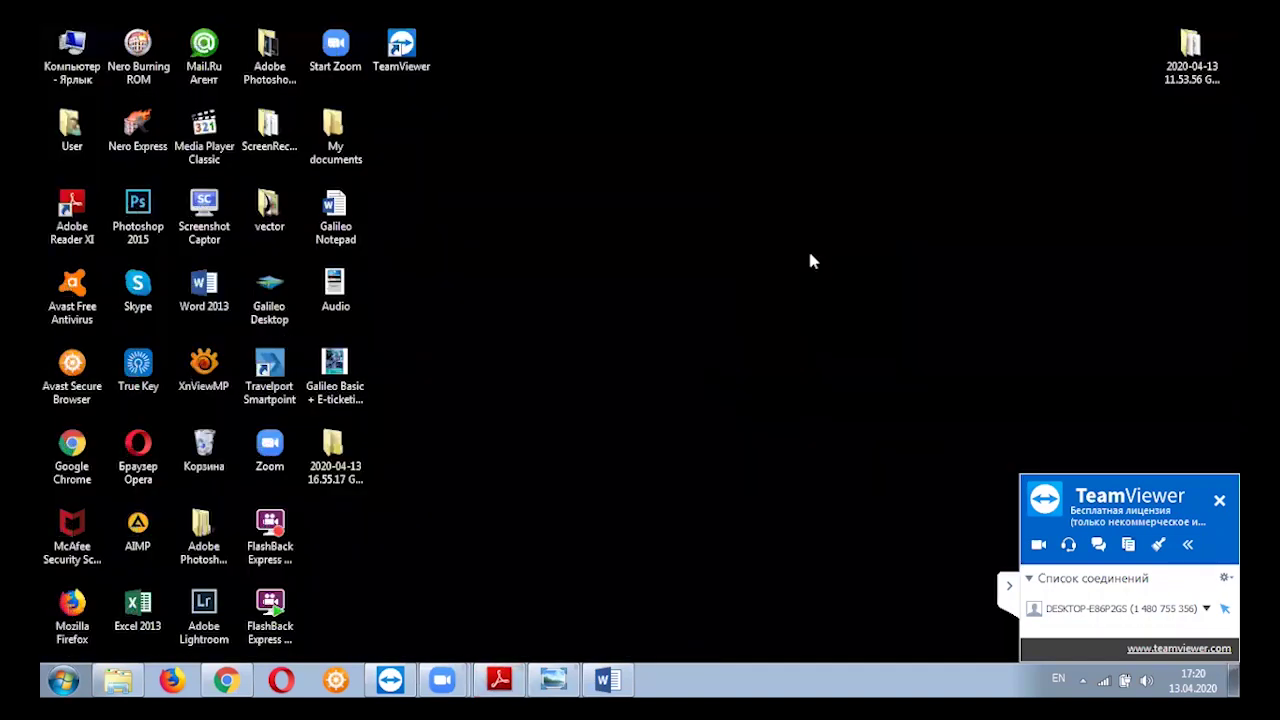
double_click(283, 291)
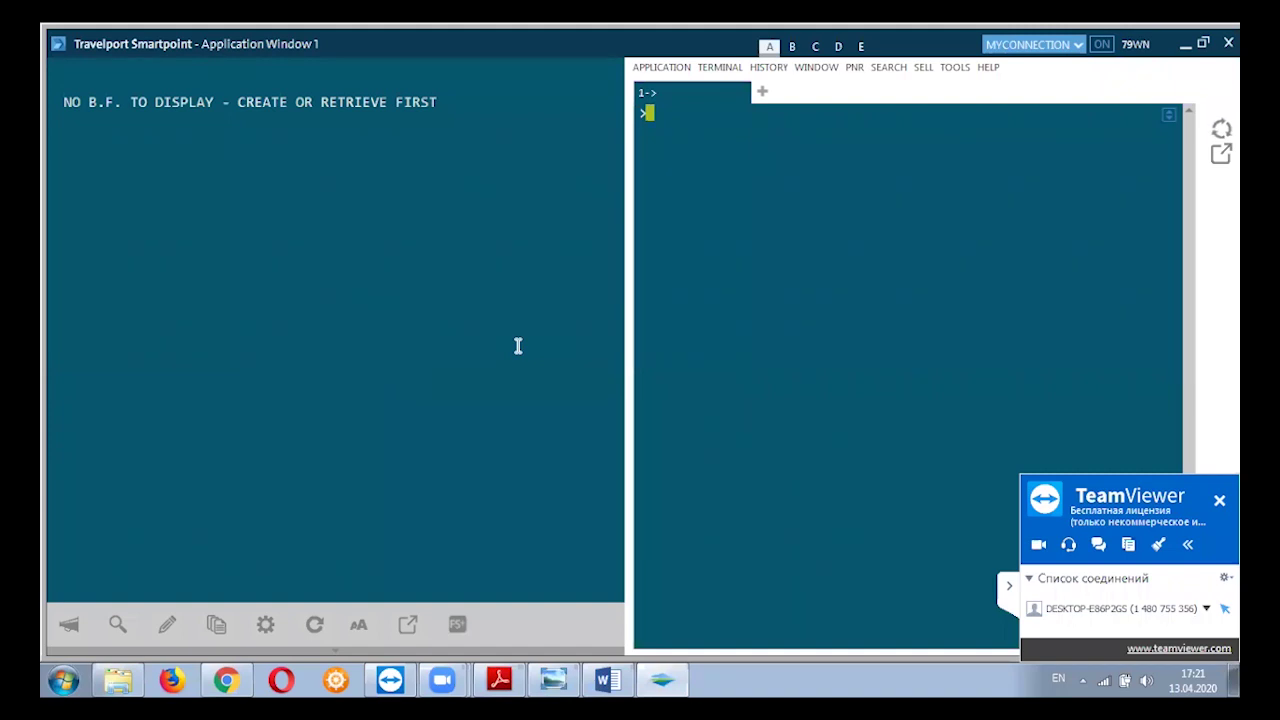
Run #DELETEPLUGIN, send an I entry (answered IGNORED), and clear the terminal screen.
key(ctrl+v)
key(Return)
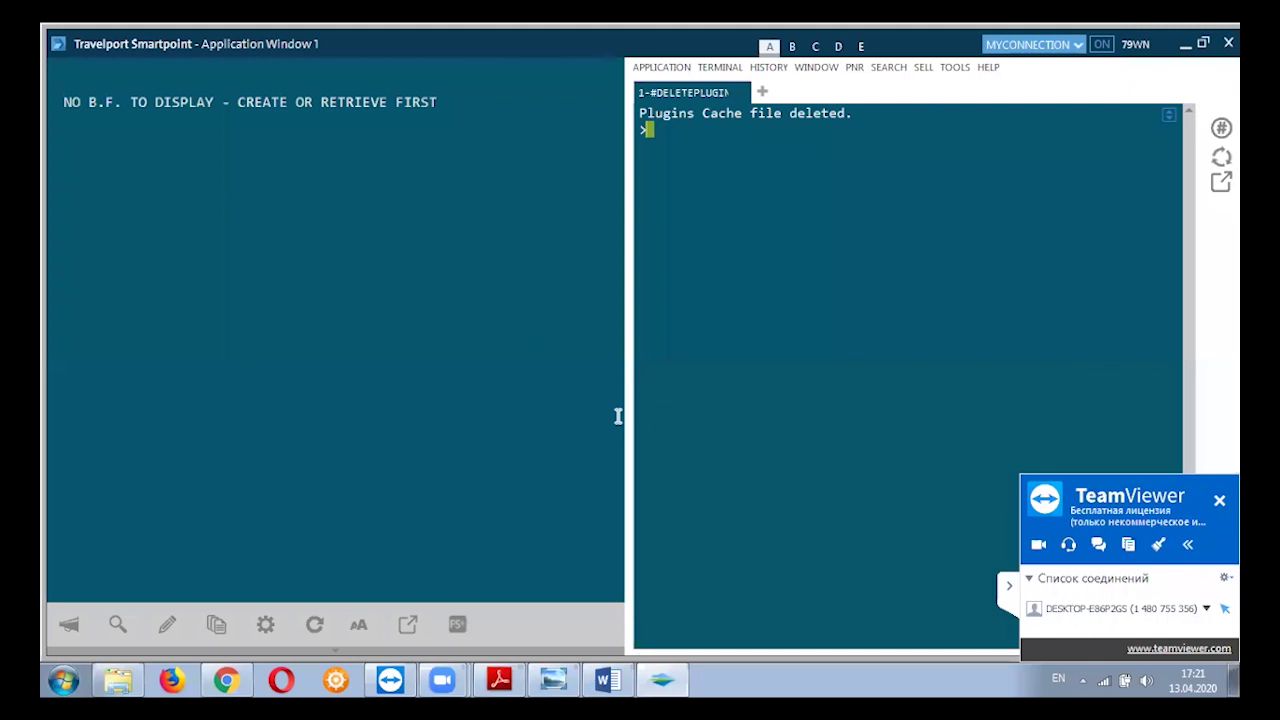
text(I)
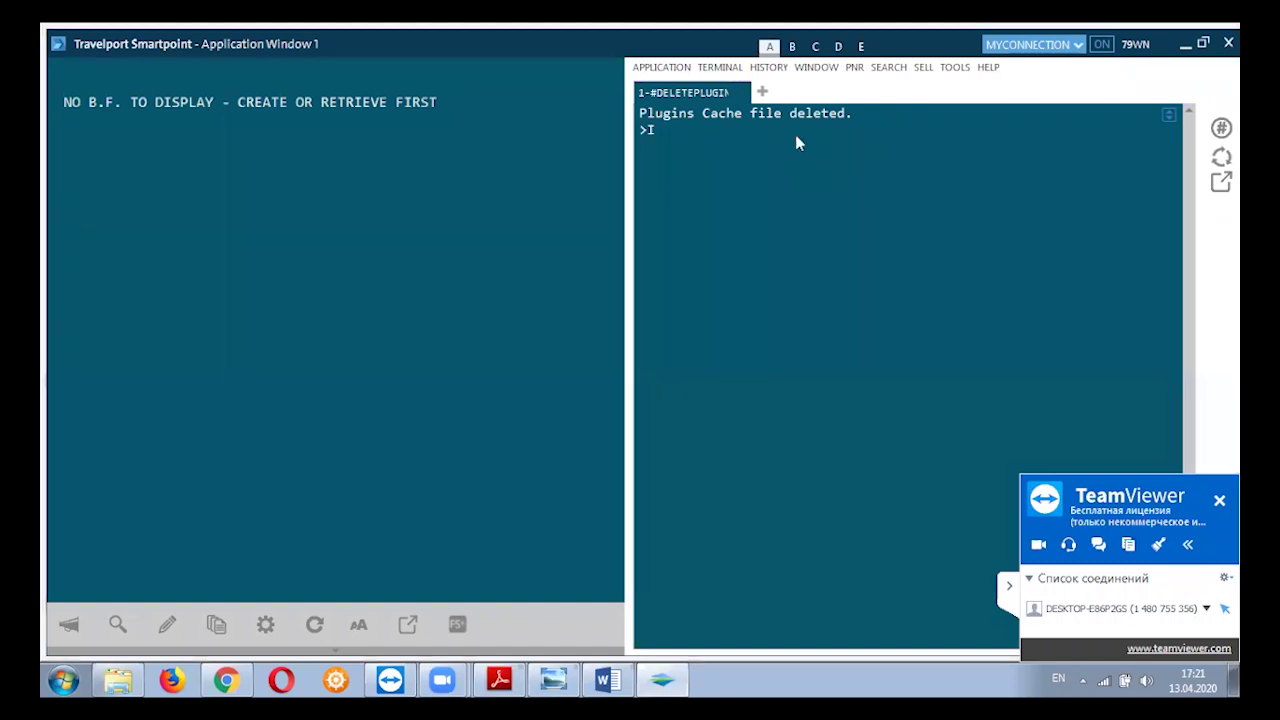
click(676, 146)
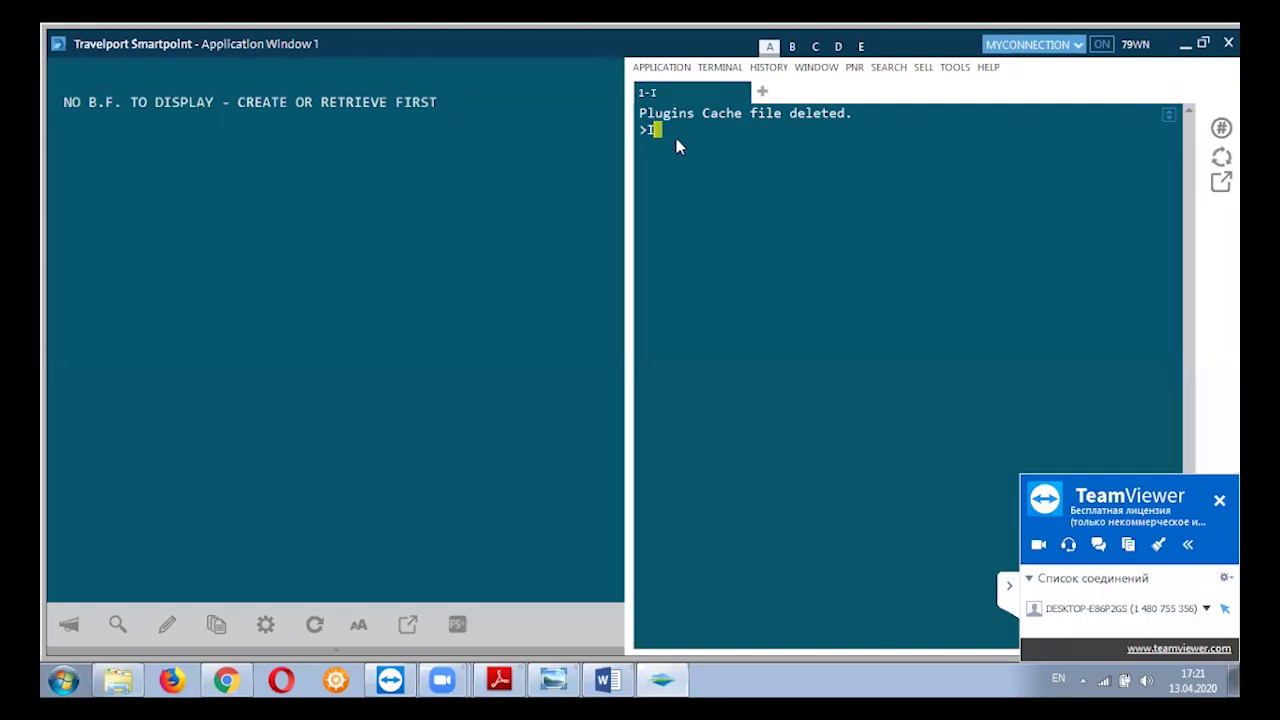
text(I)
key(Return)
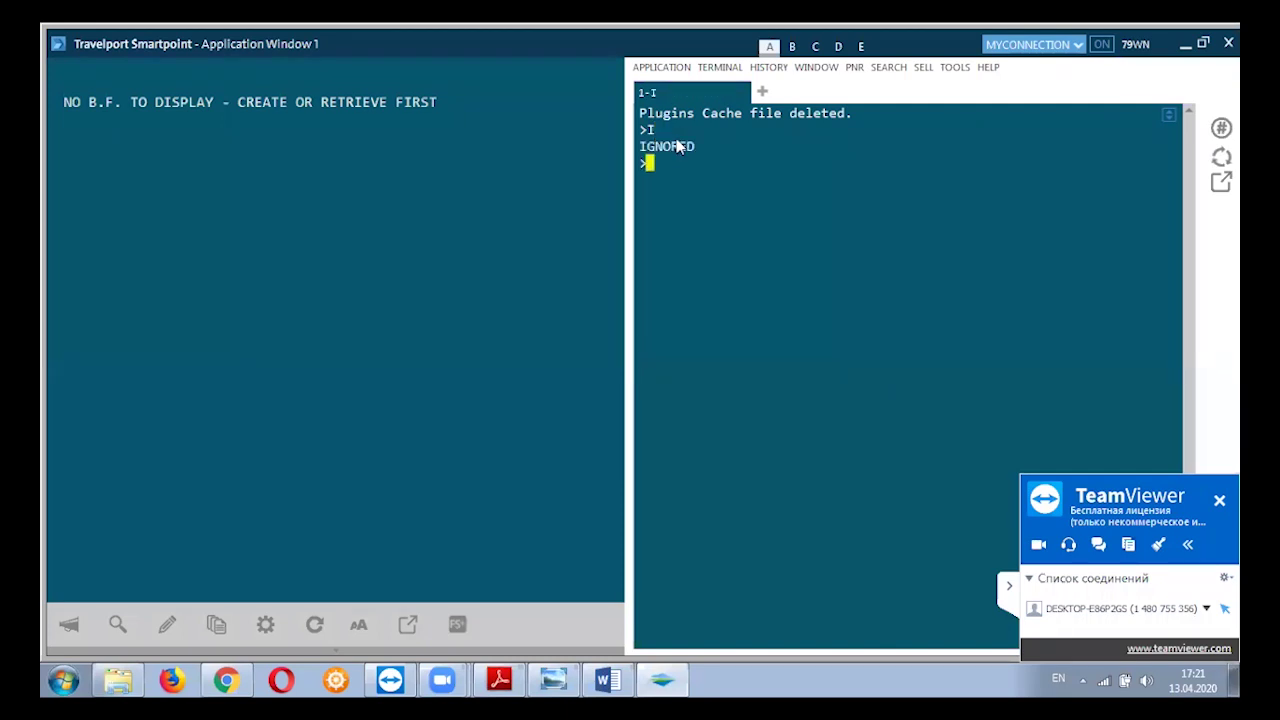
key(Pause)
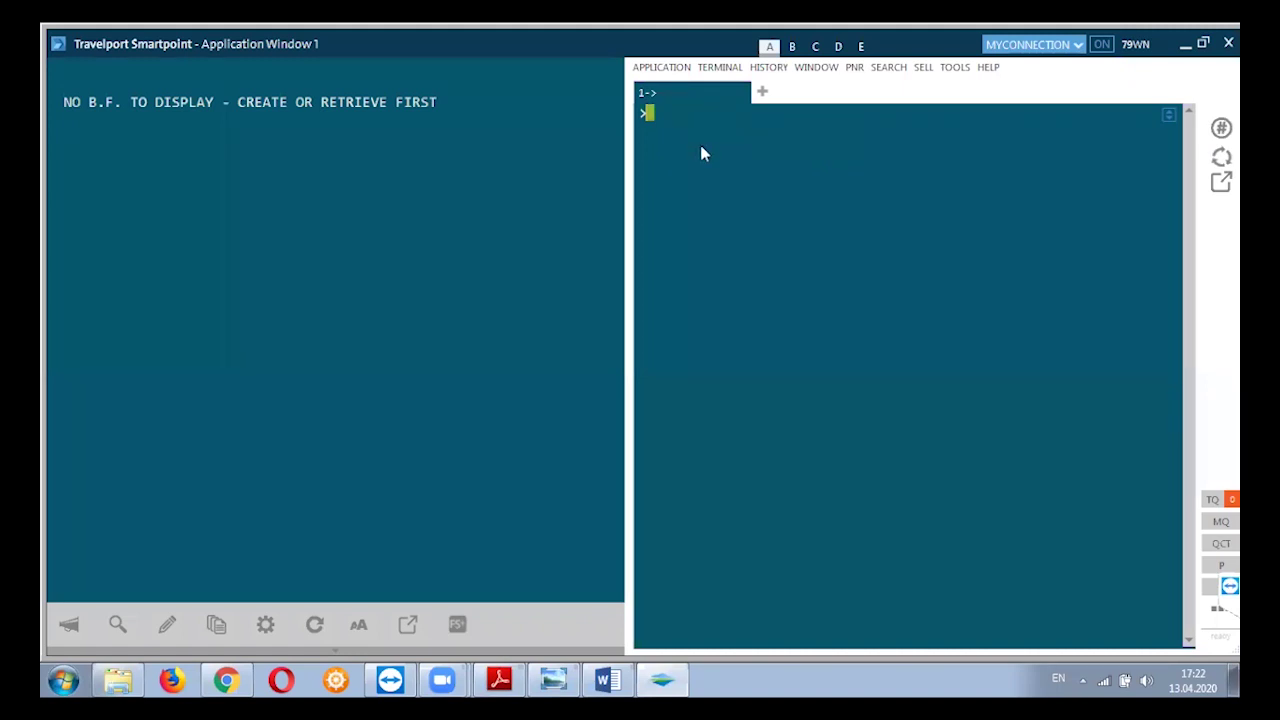
click(652, 67)
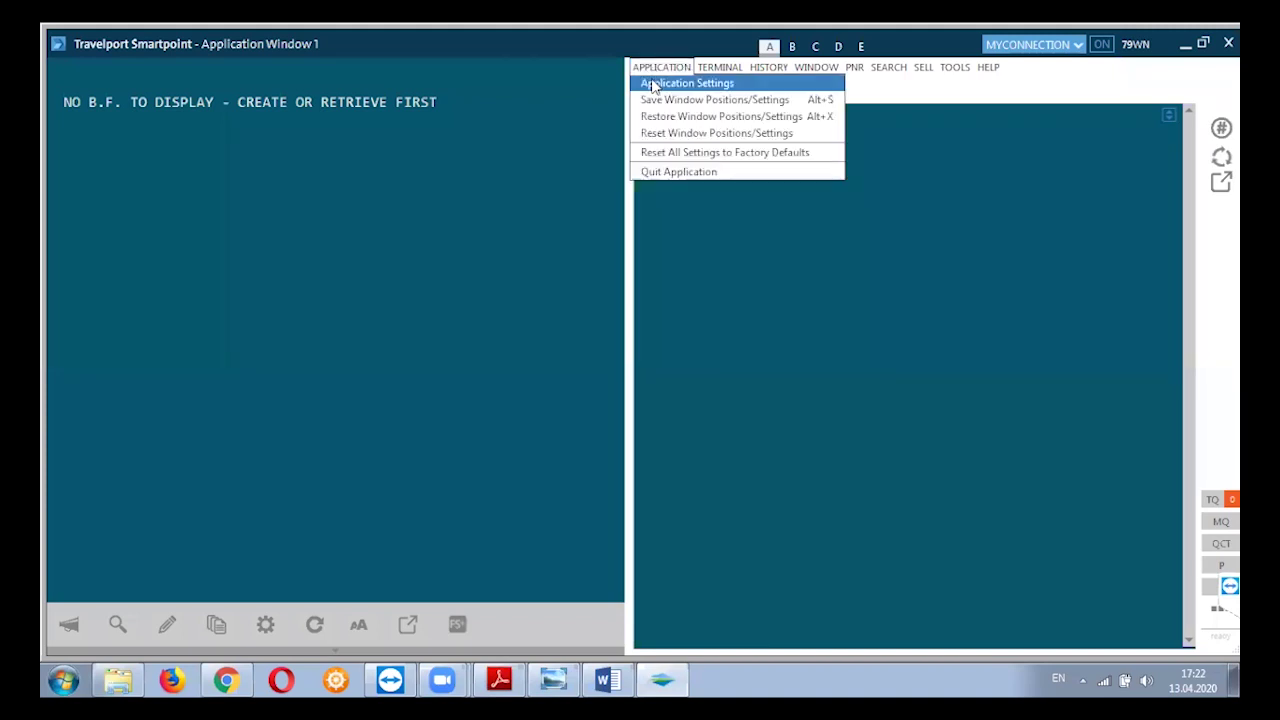
In Application Settings, keep English as the interface language and Light Blue as the colour scheme.
click(652, 87)
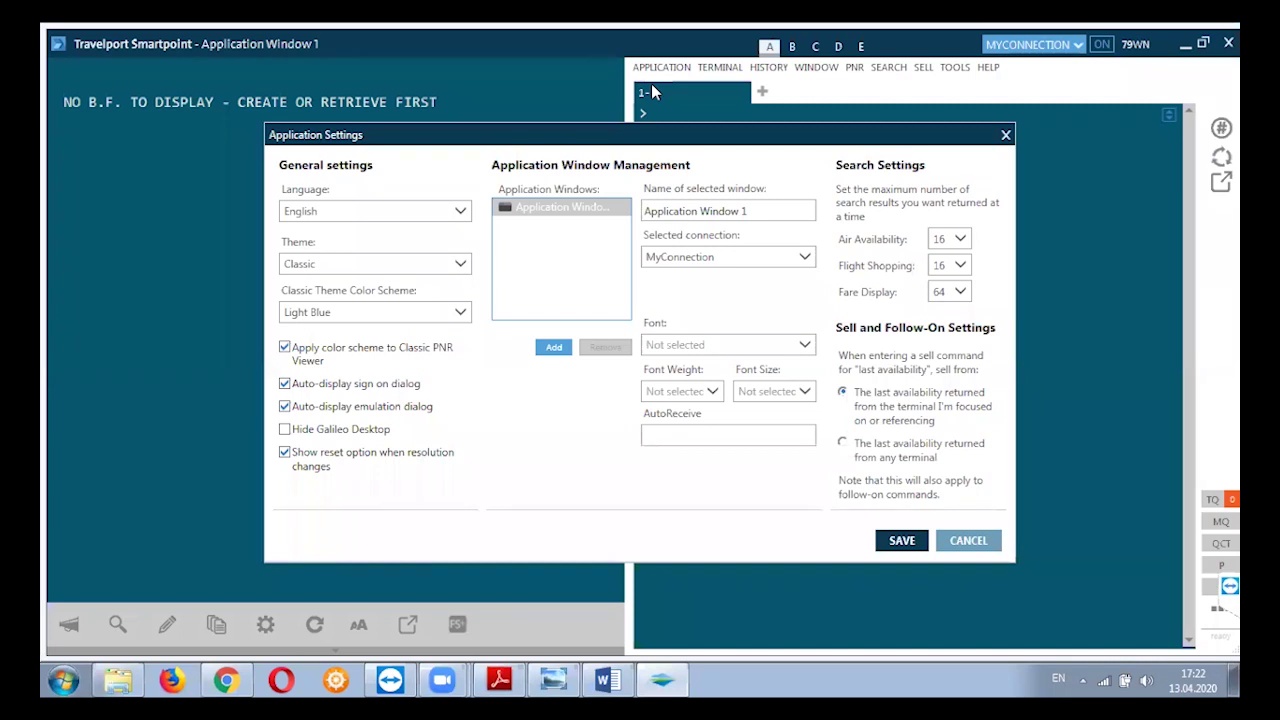
click(460, 211)
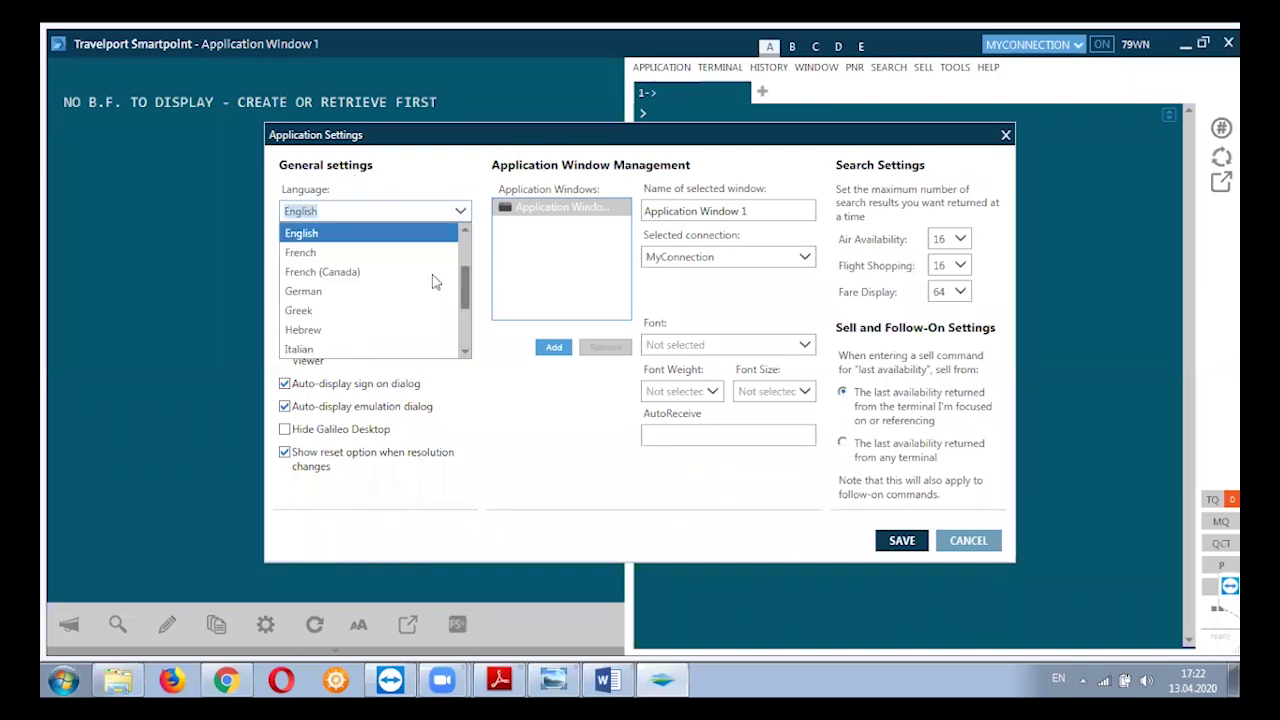
scroll(425, 325, down, 3)
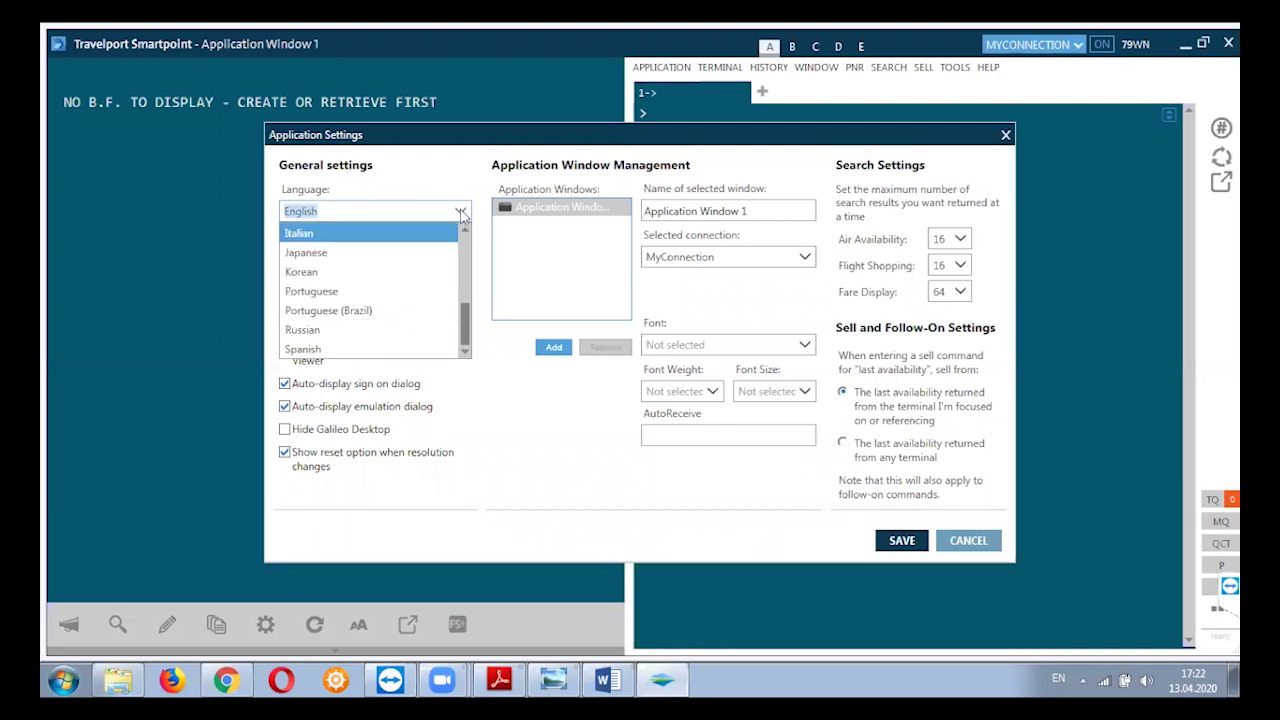
click(460, 212)
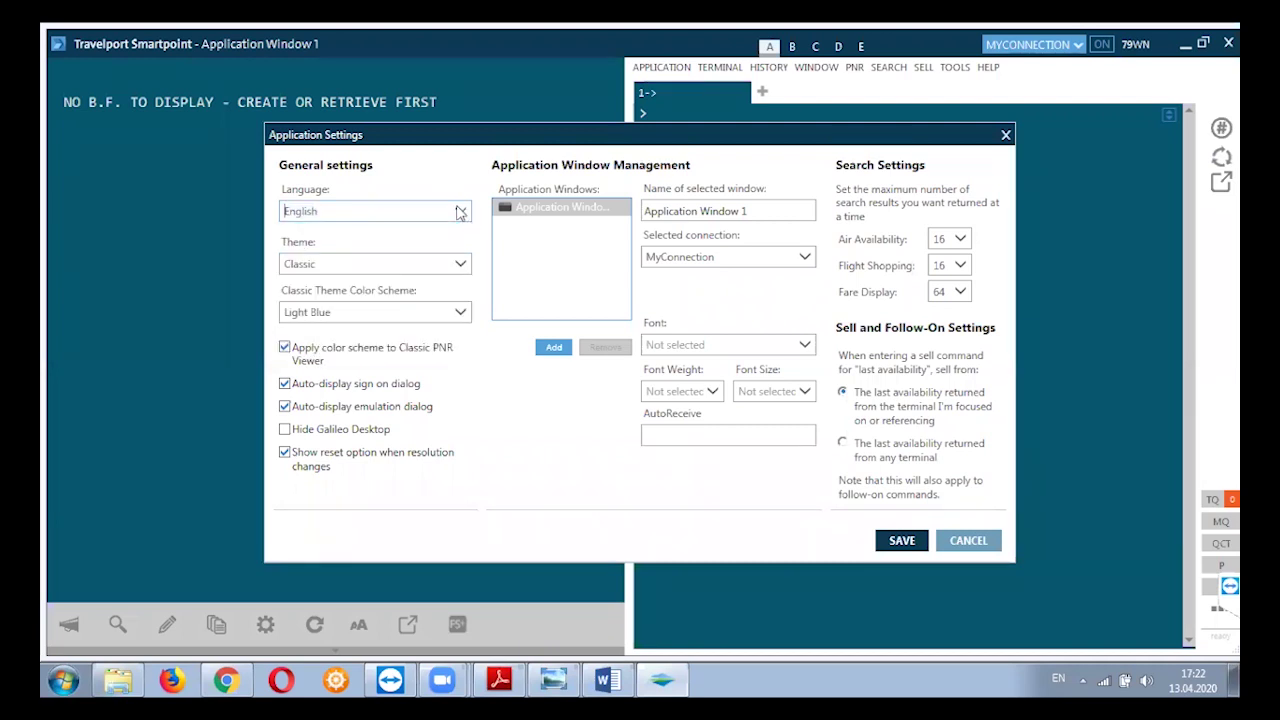
click(461, 314)
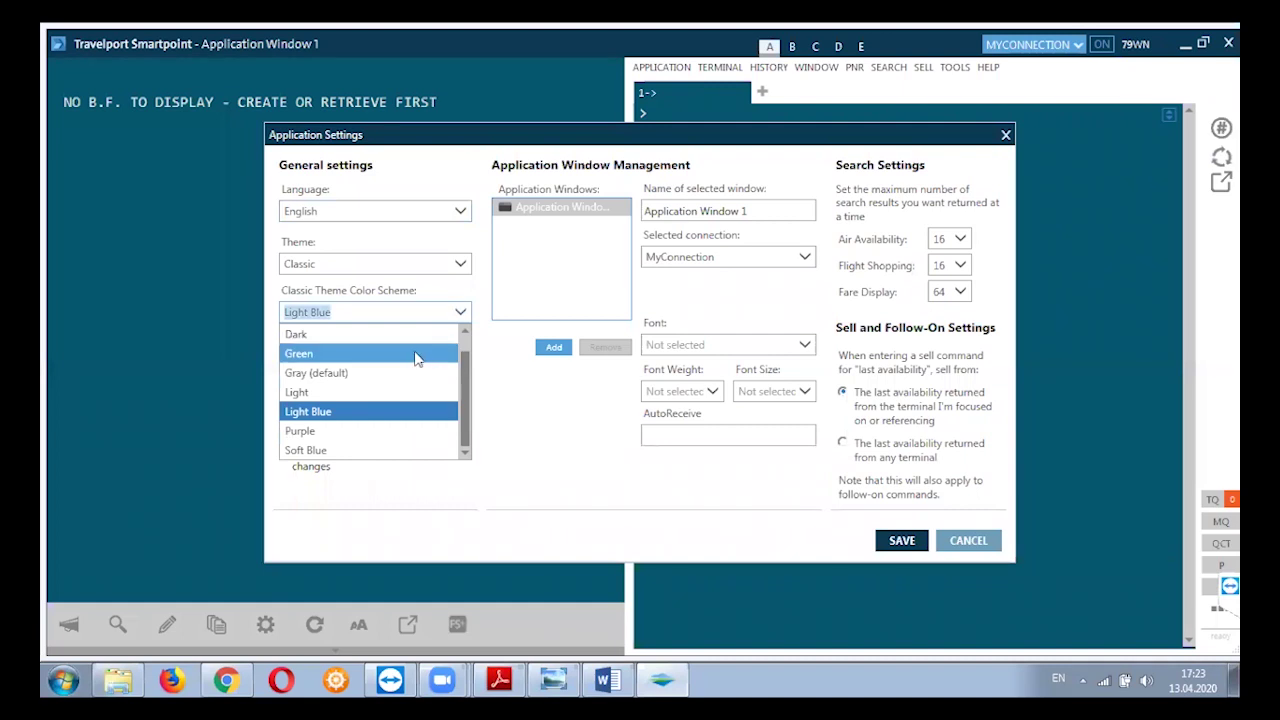
click(462, 314)
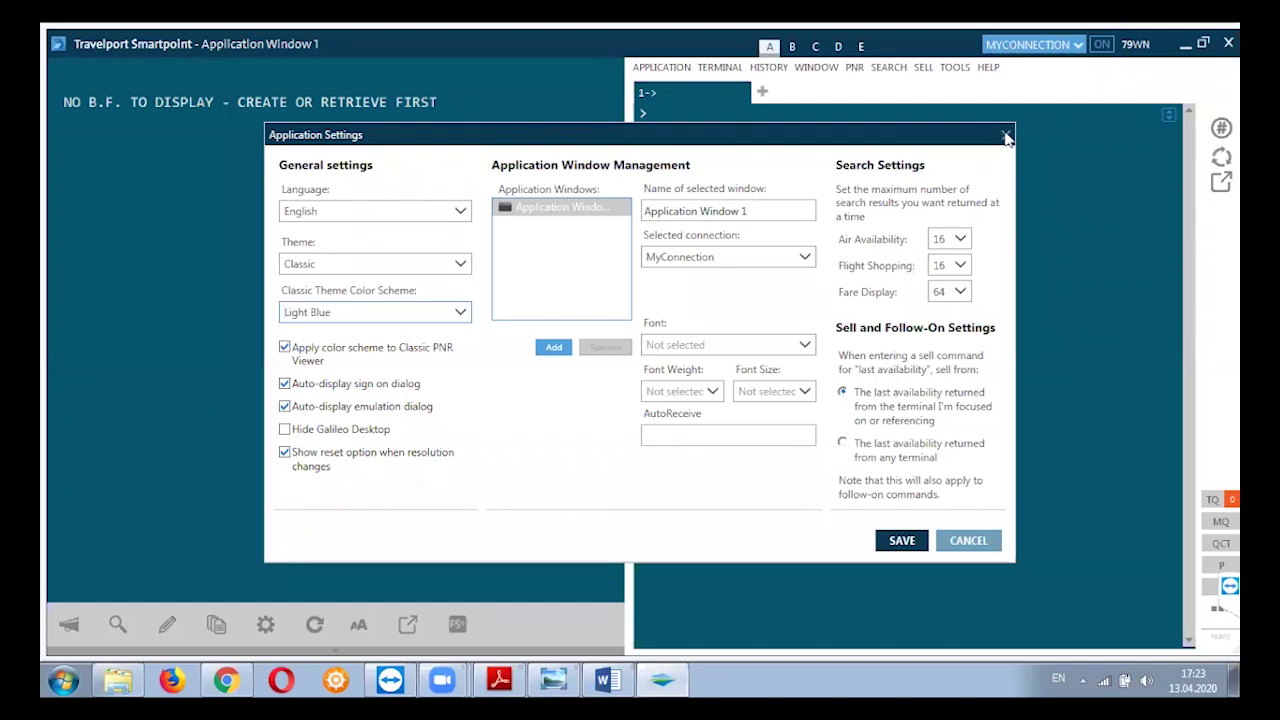
click(1006, 135)
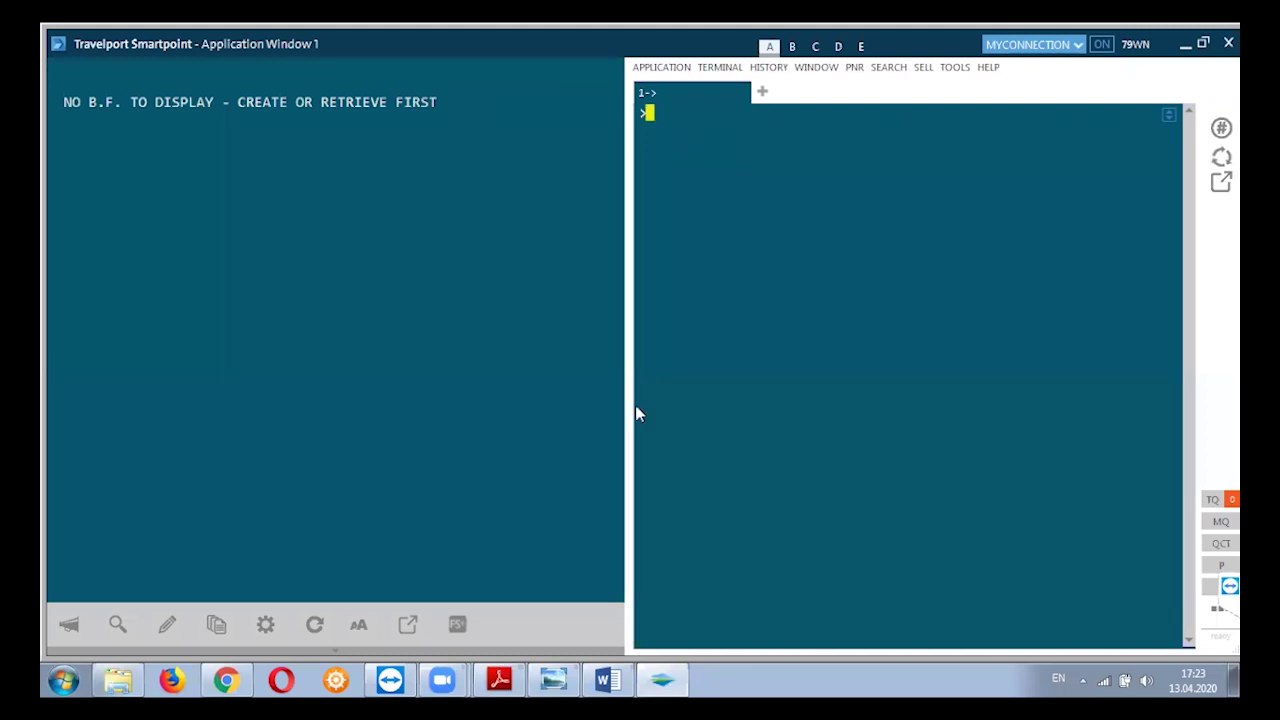
Switch to the Galileo Basic + E-ticketing PDF, page 21 on H/ENCO and H/DECO codes.
click(522, 676)
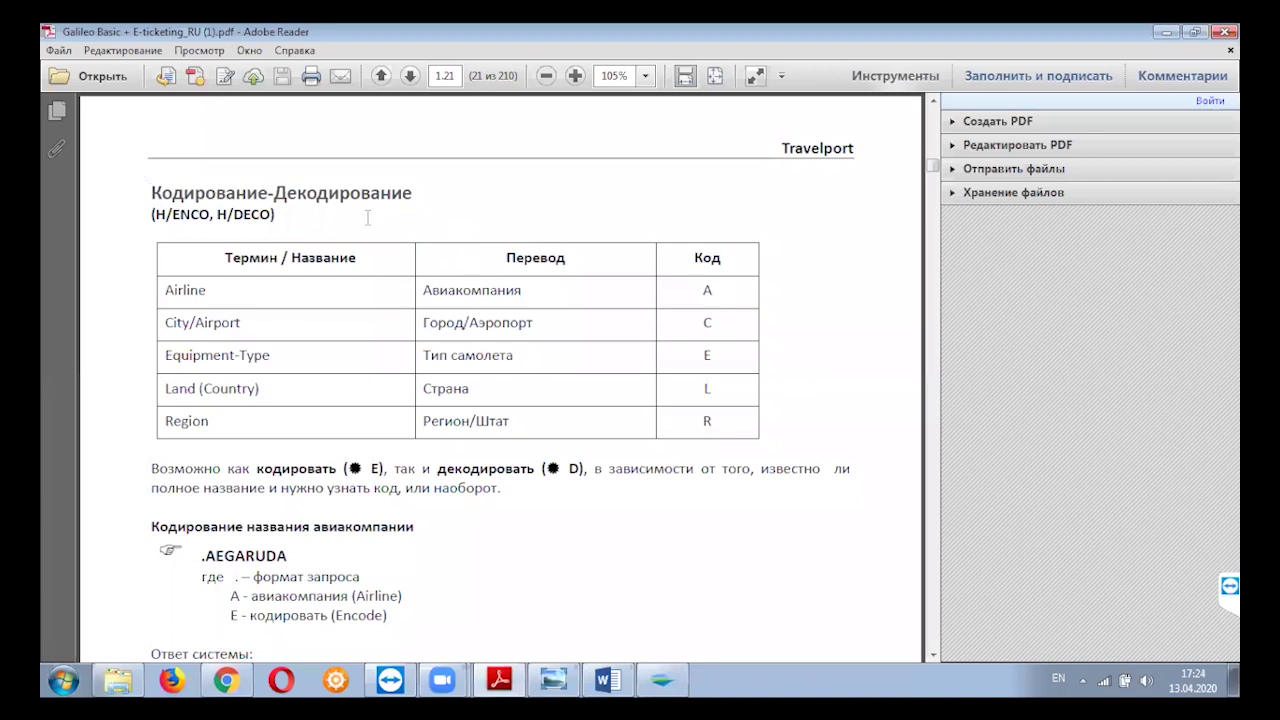
scroll(455, 317, down, 10)
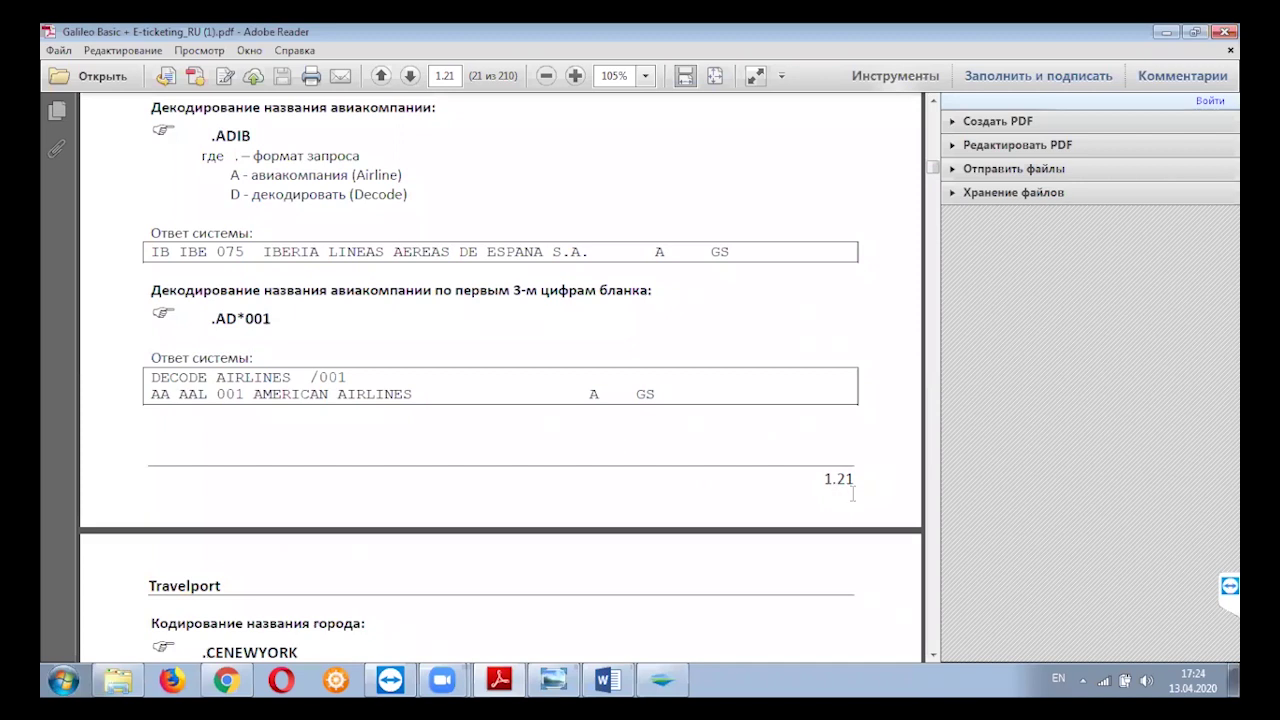
scroll(437, 400, up, 3)
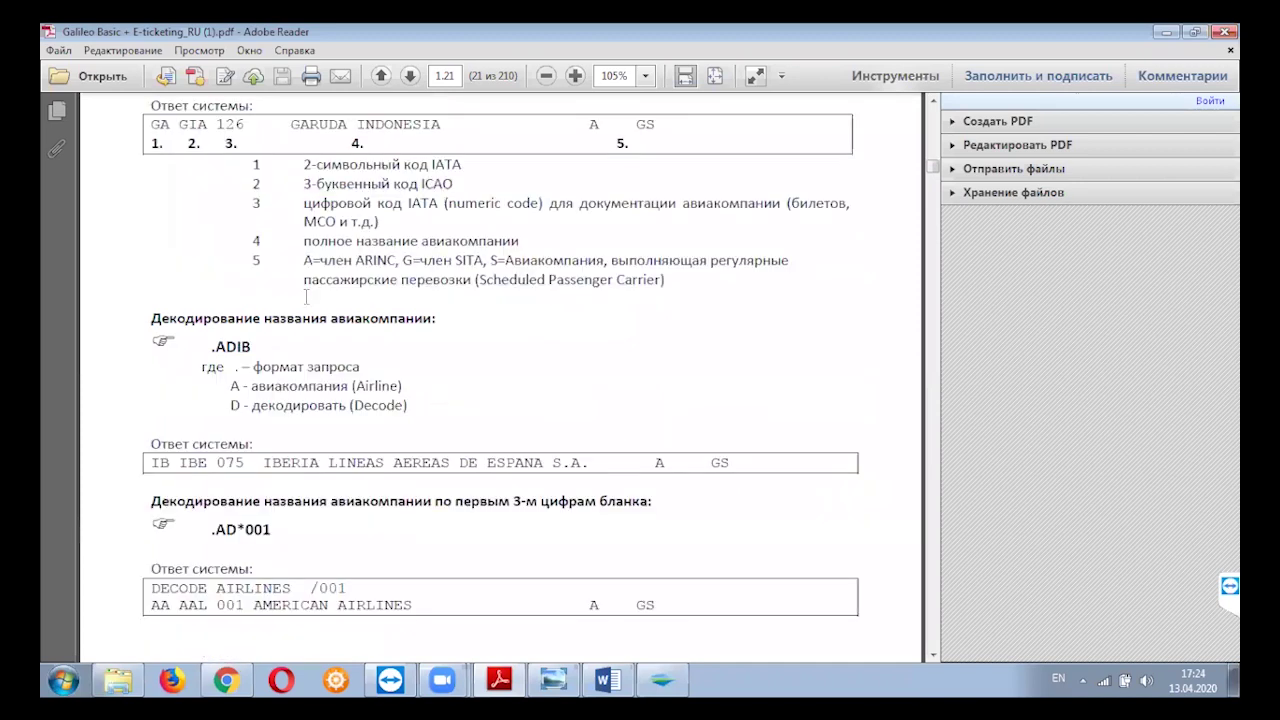
scroll(307, 305, up, 3)
scroll(305, 300, up, 3)
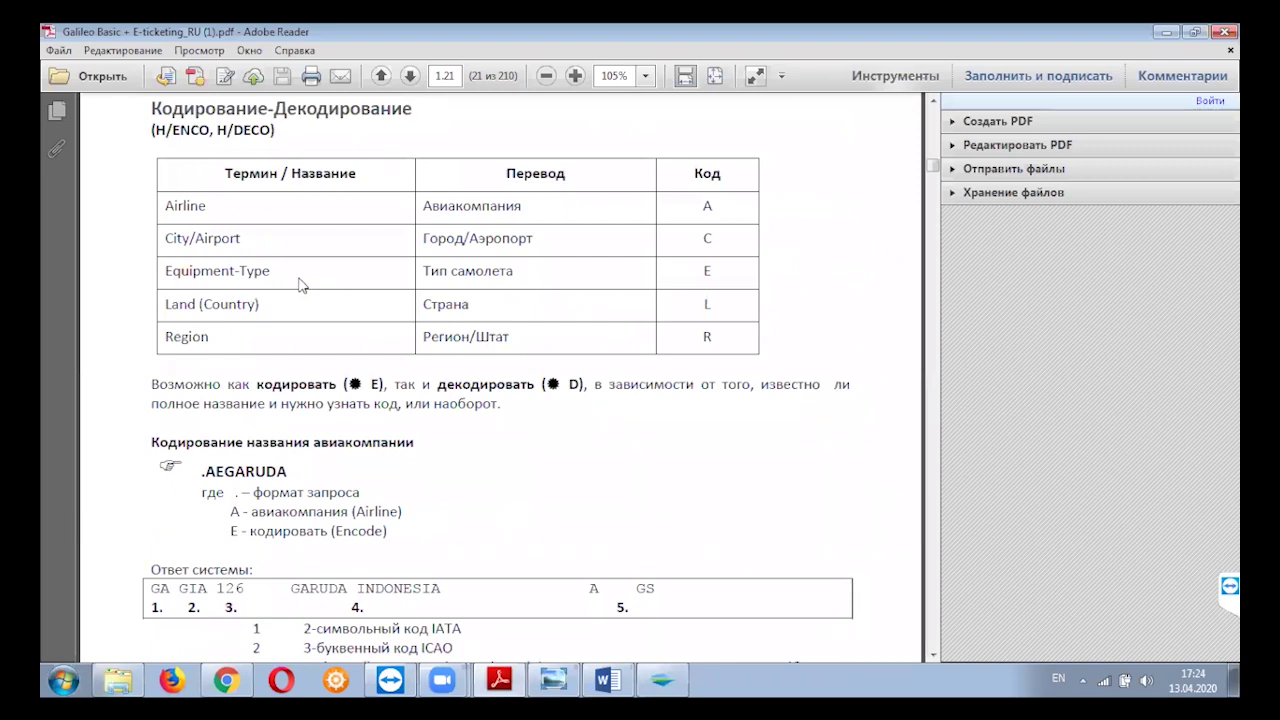
drag(166, 207, 723, 213)
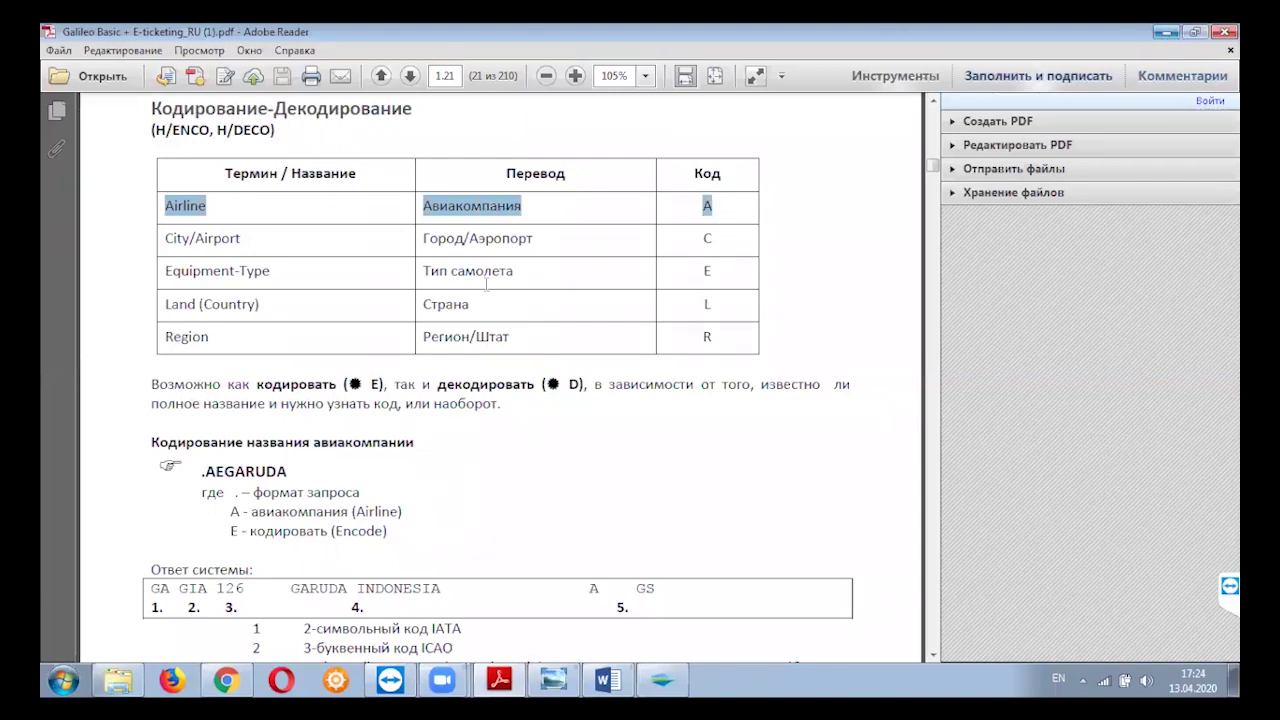
click(1166, 32)
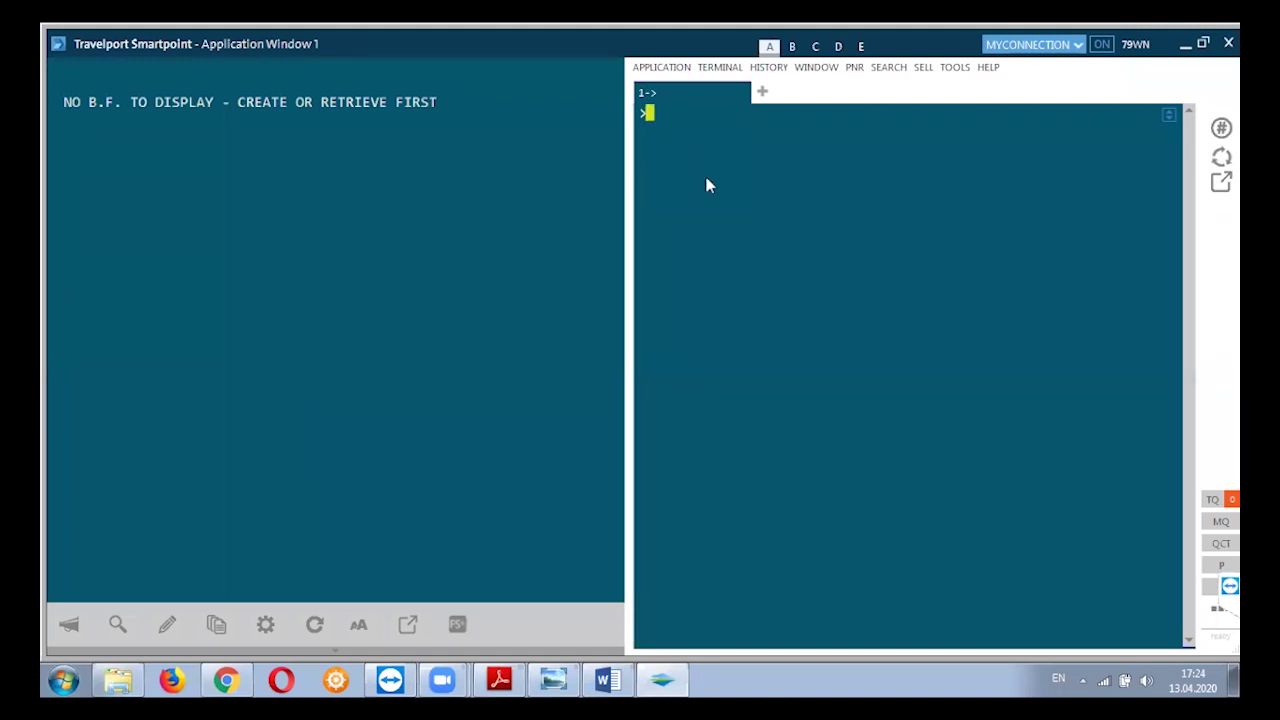
Enter the misspelled .AEAZERBIJAN encode, then send I to ignore it.
text(.AE)
text(AZERBIJAN)
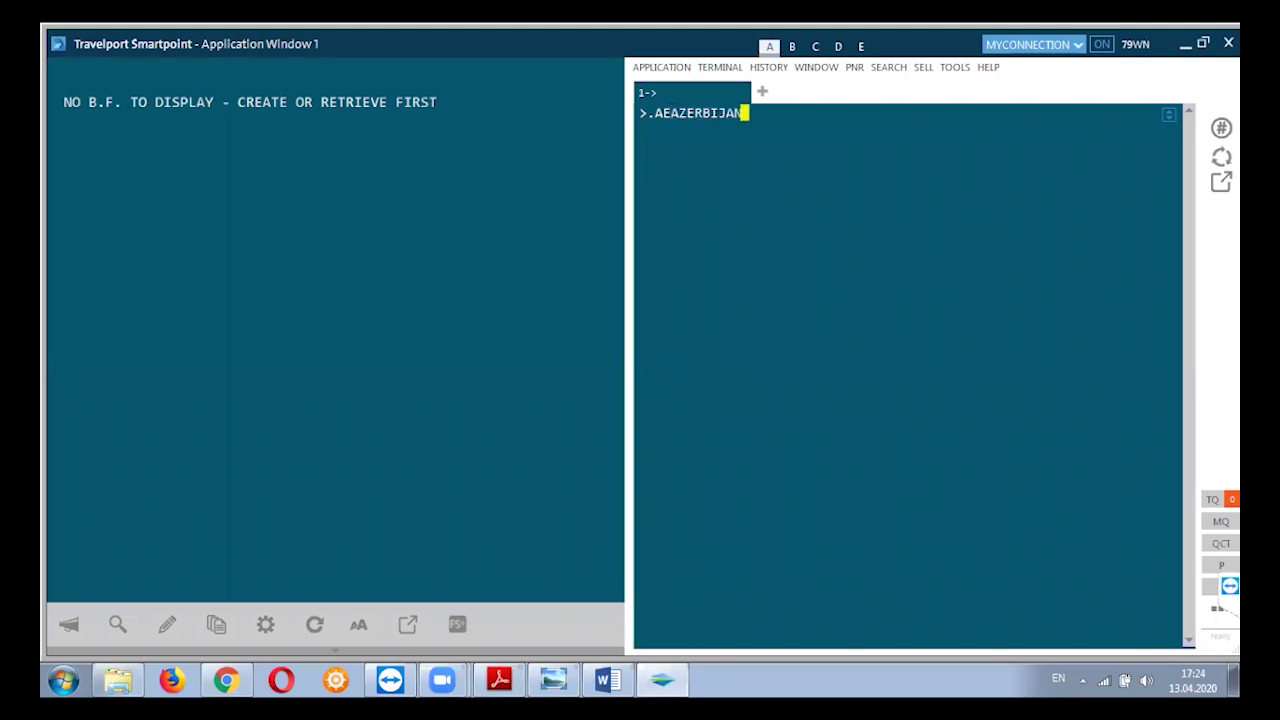
key(Return)
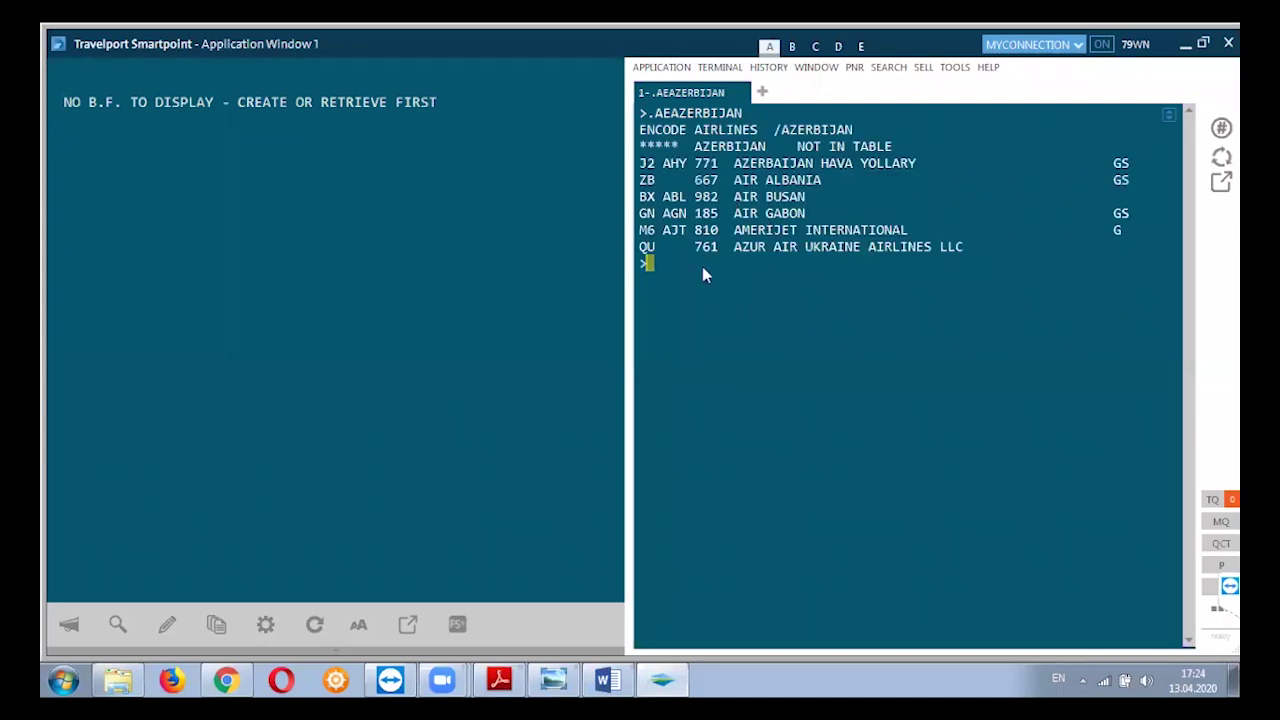
text(I)
key(Return)
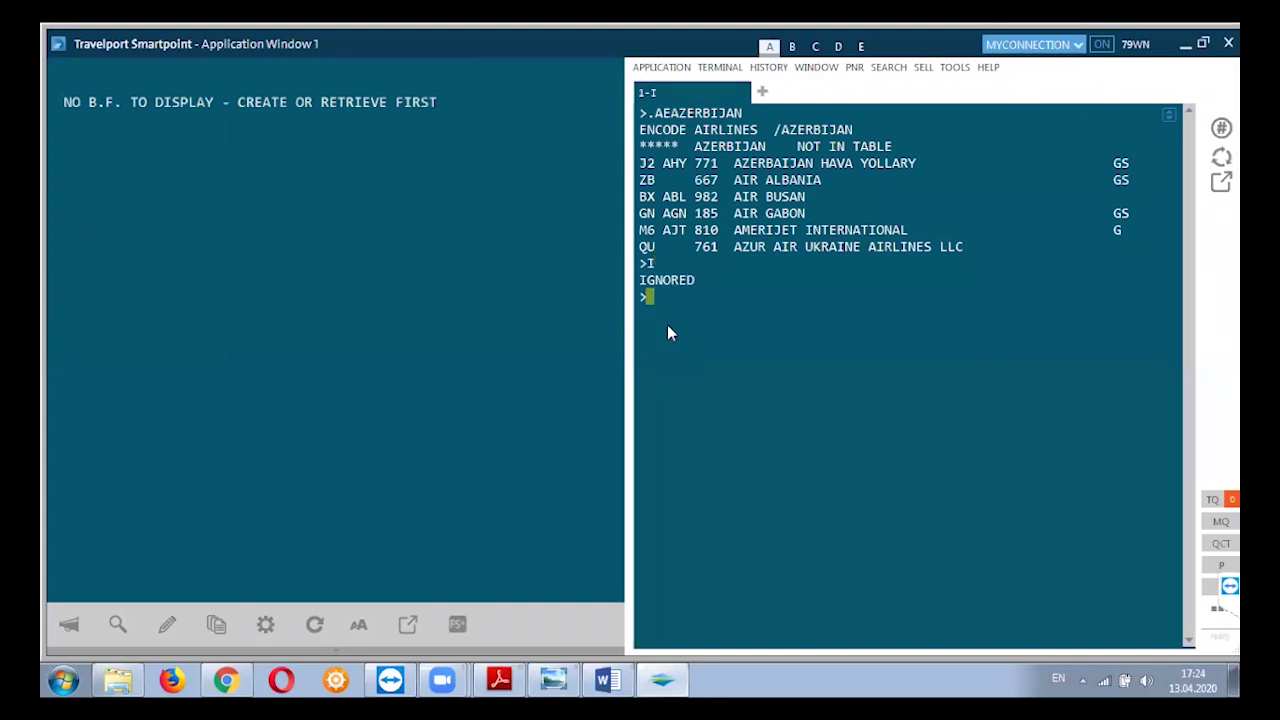
Run .AEAZERBAIJAN to get J2, AHY and 771 for Azerbaijan Hava Yollary.
text(.AEAZERBAI)
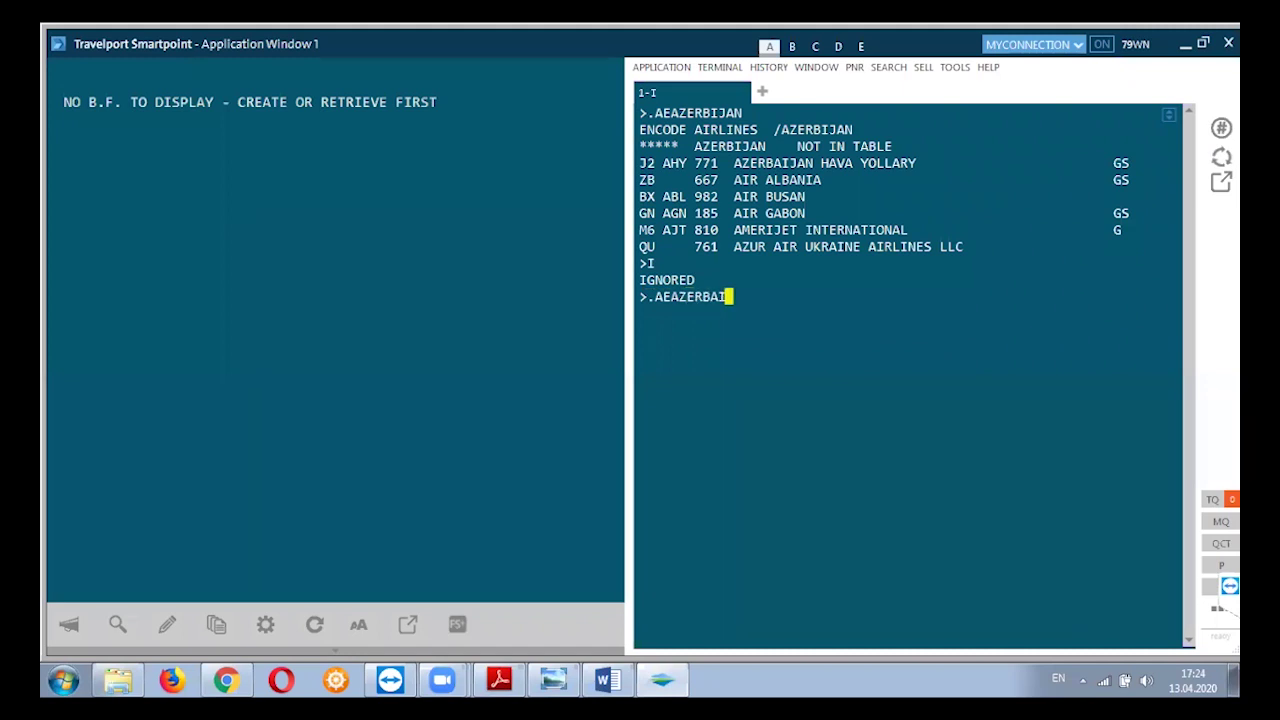
text(JAN)
key(Return)
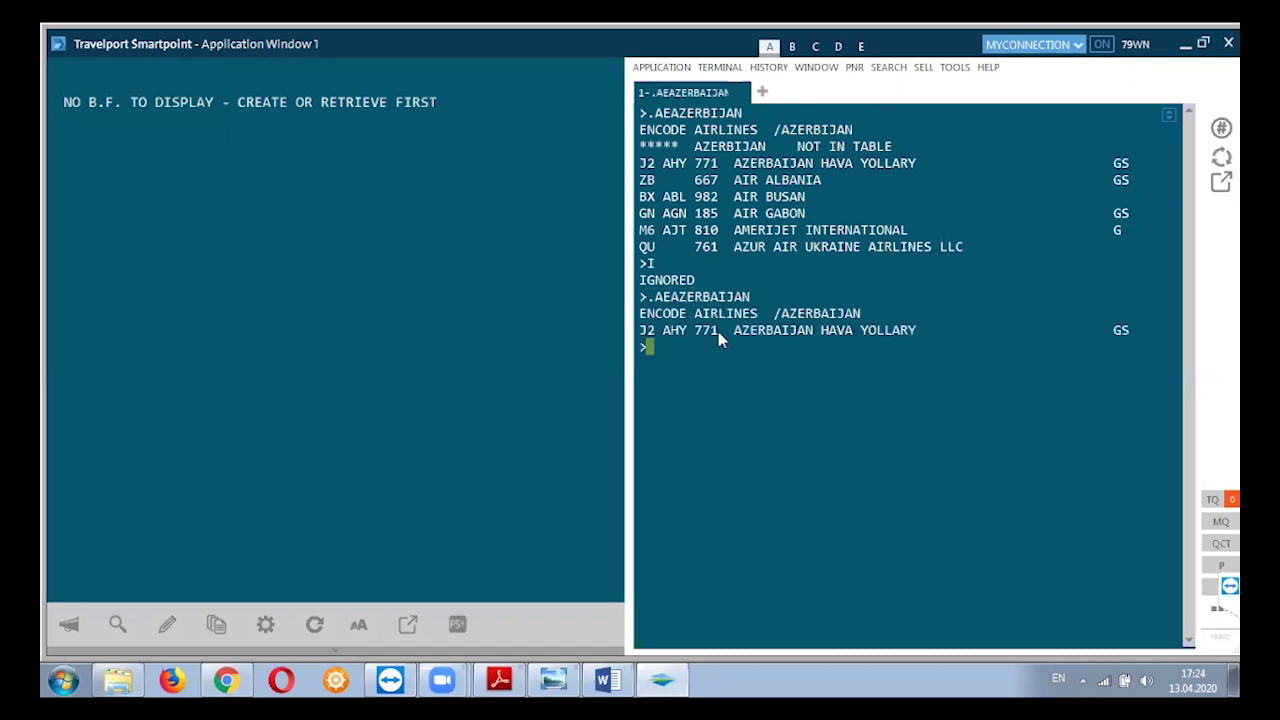
click(645, 330)
Highlight the codes J2, AHY and 771 one at a time.
double_click(645, 332)
click(655, 331)
drag(661, 332, 681, 333)
drag(694, 332, 716, 333)
click(710, 346)
Highlight J2 AHY 771 with the name AZERBAIJAN HAVA YOLLARY, then clear the screen.
double_click(732, 330)
drag(903, 333, 918, 338)
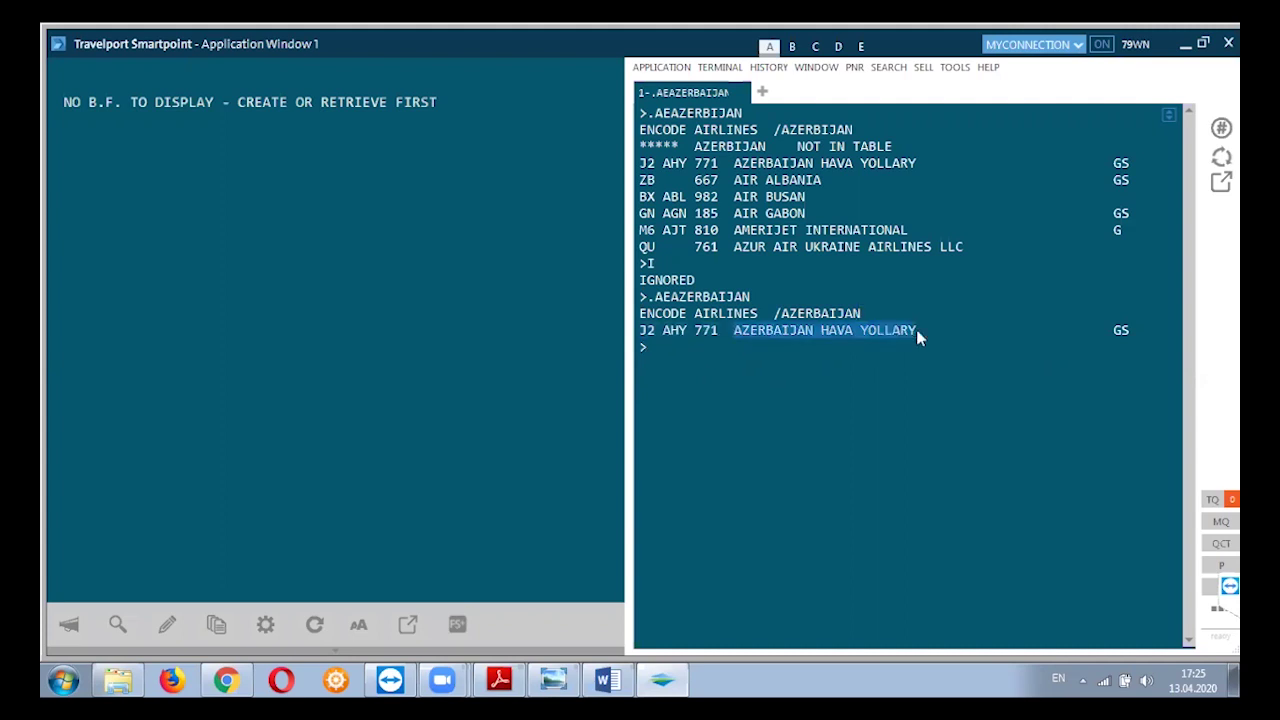
click(741, 355)
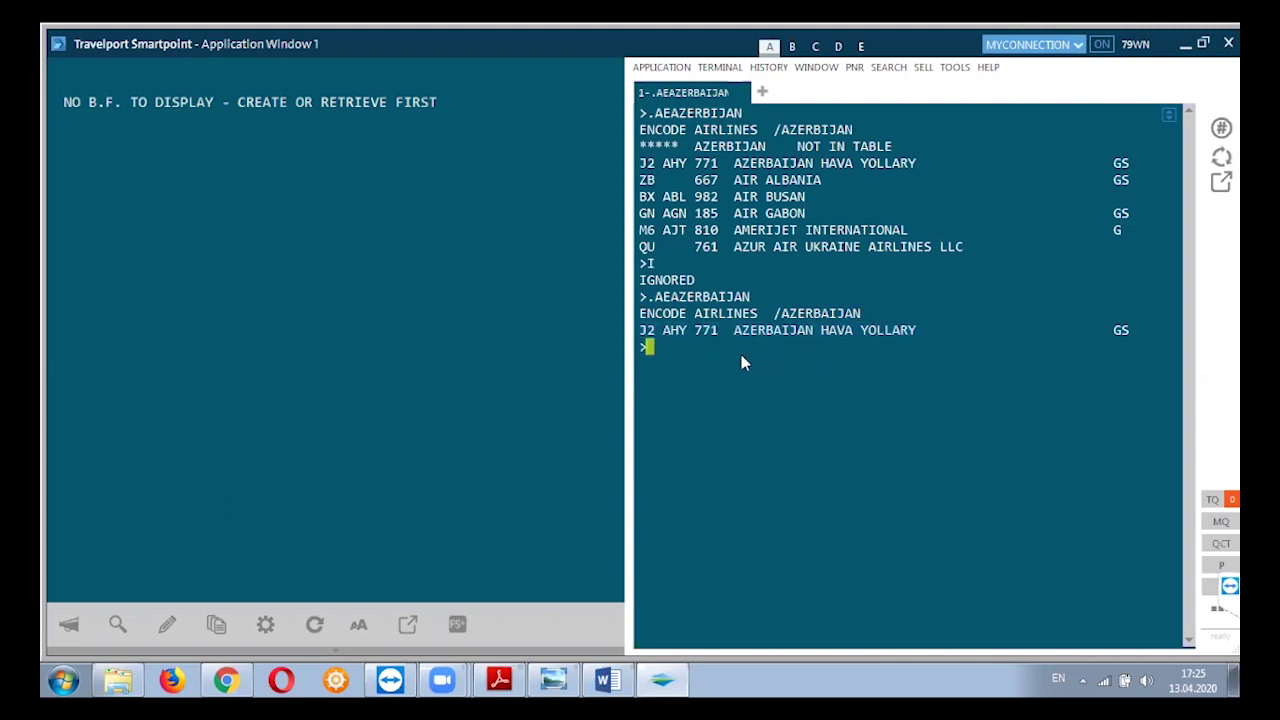
key(ctrl+shift+k)
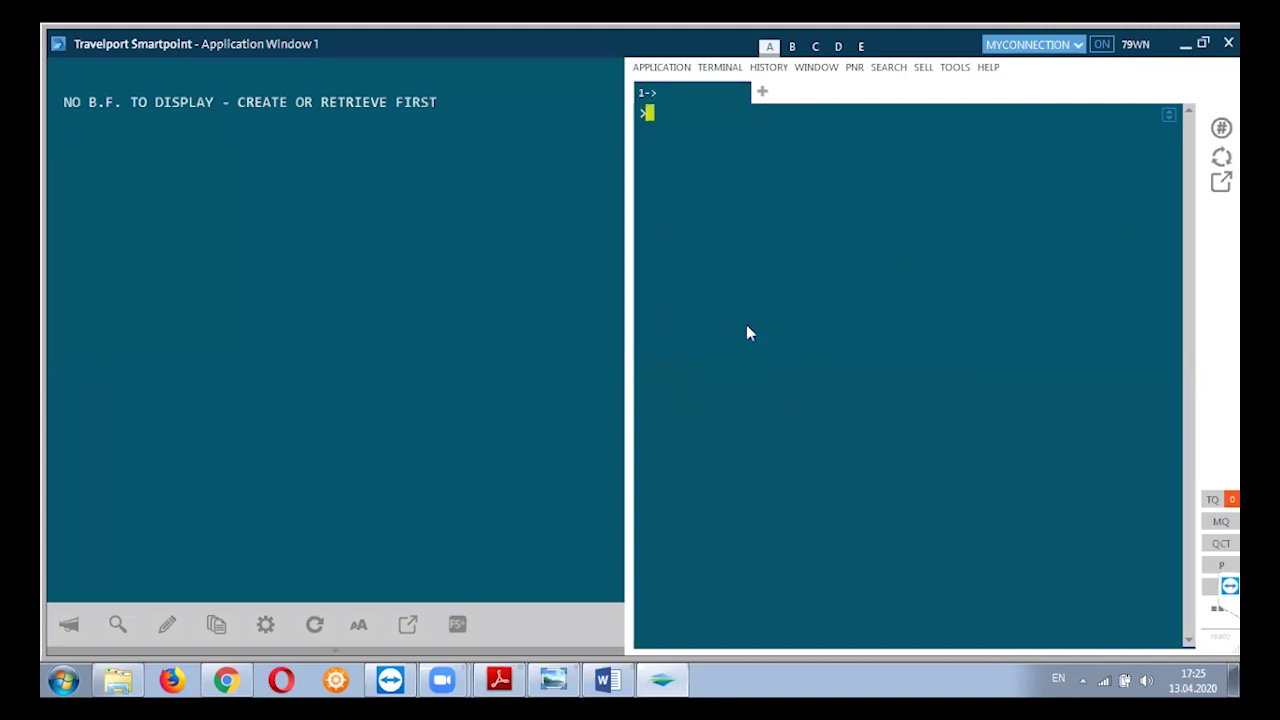
Run .AETURKISH to get TK THY 235 for Turkish Airlines.
text(.AETURKISH)
key(Return)
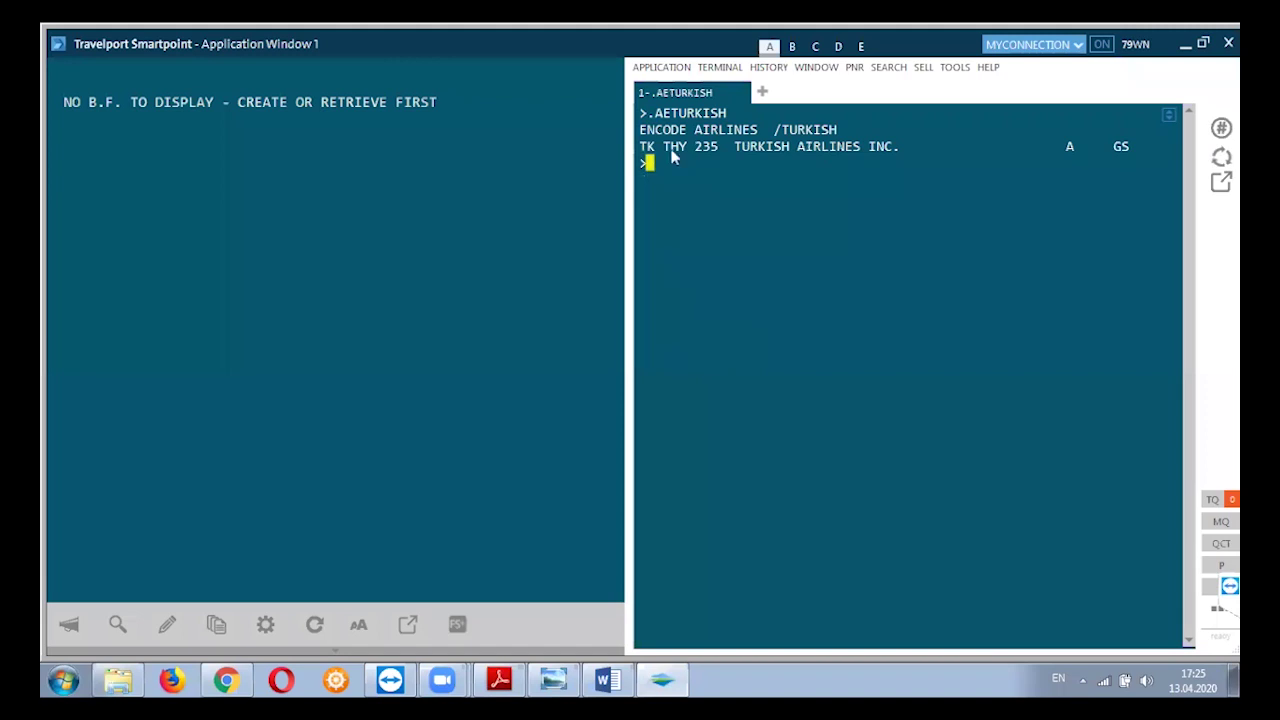
click(640, 147)
Highlight 235 and TURKISH AIRLINES, then clear the terminal screen.
double_click(708, 147)
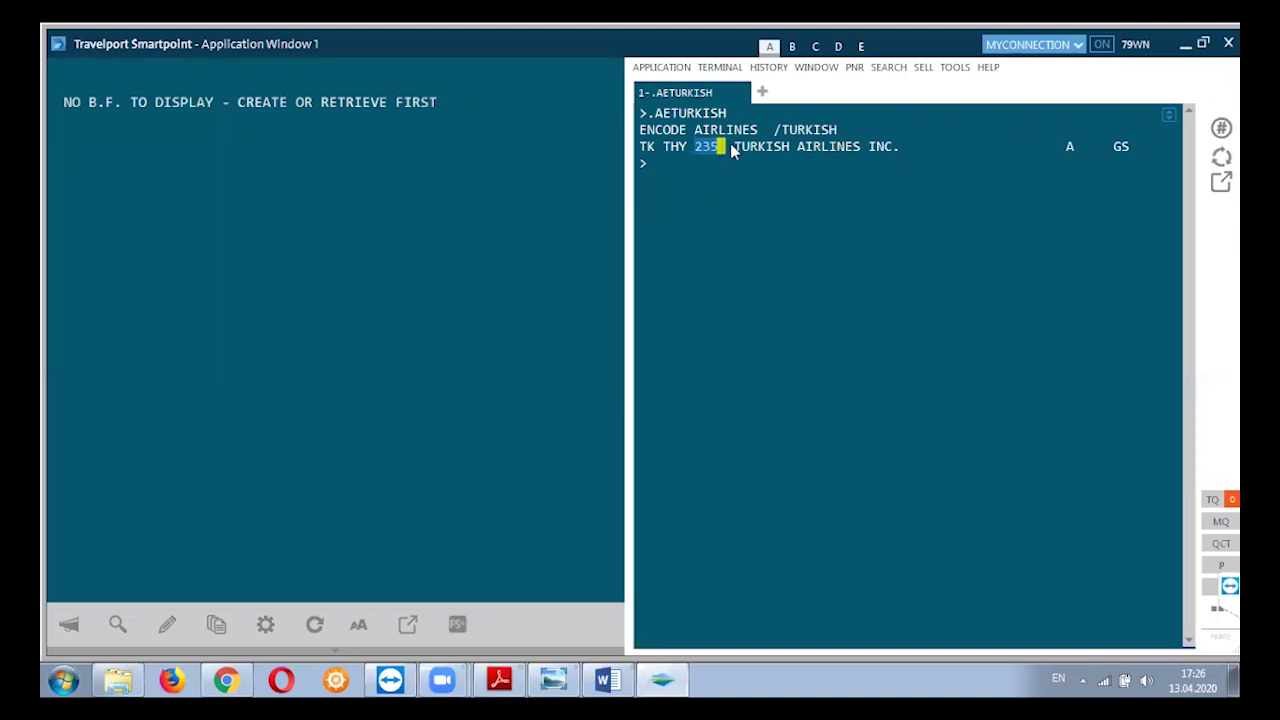
drag(819, 146, 860, 148)
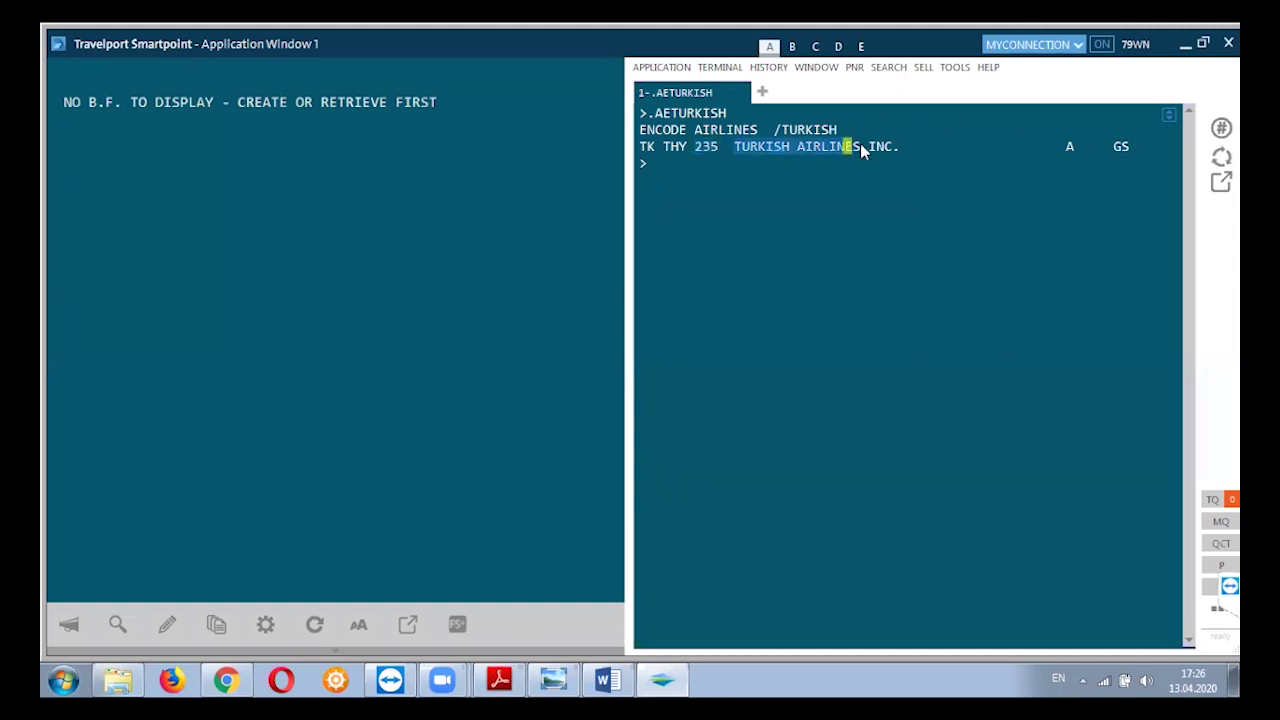
click(688, 166)
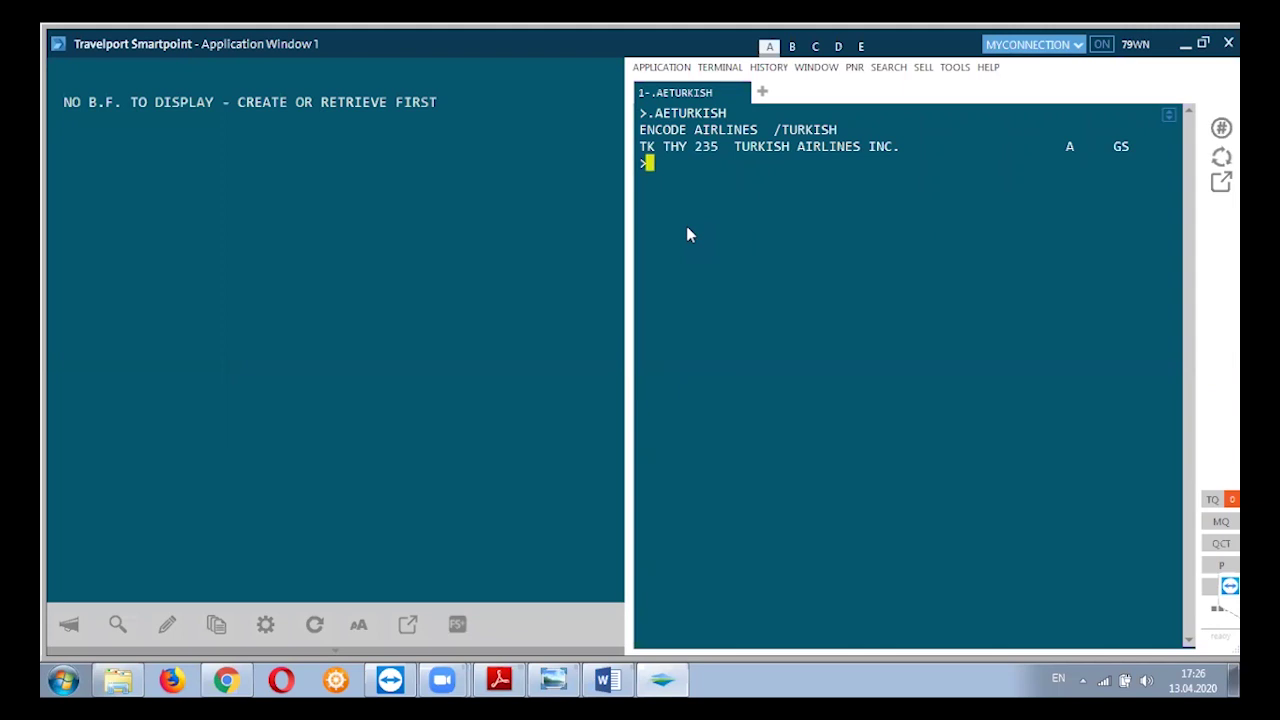
key(Pause)
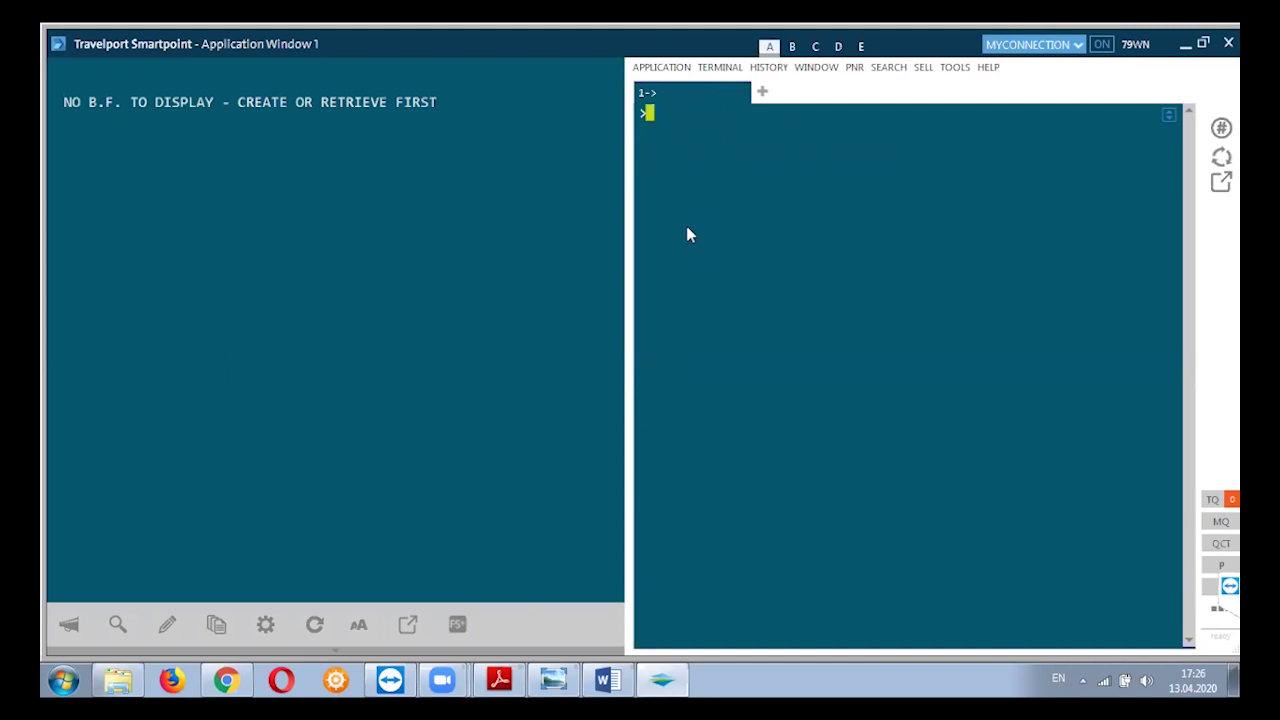
Decode .ADQR (QR QTR 157 Qatar Airways), highlight its name and codes, then decode .ADJ2.
text(.ADQR)
key(Return)
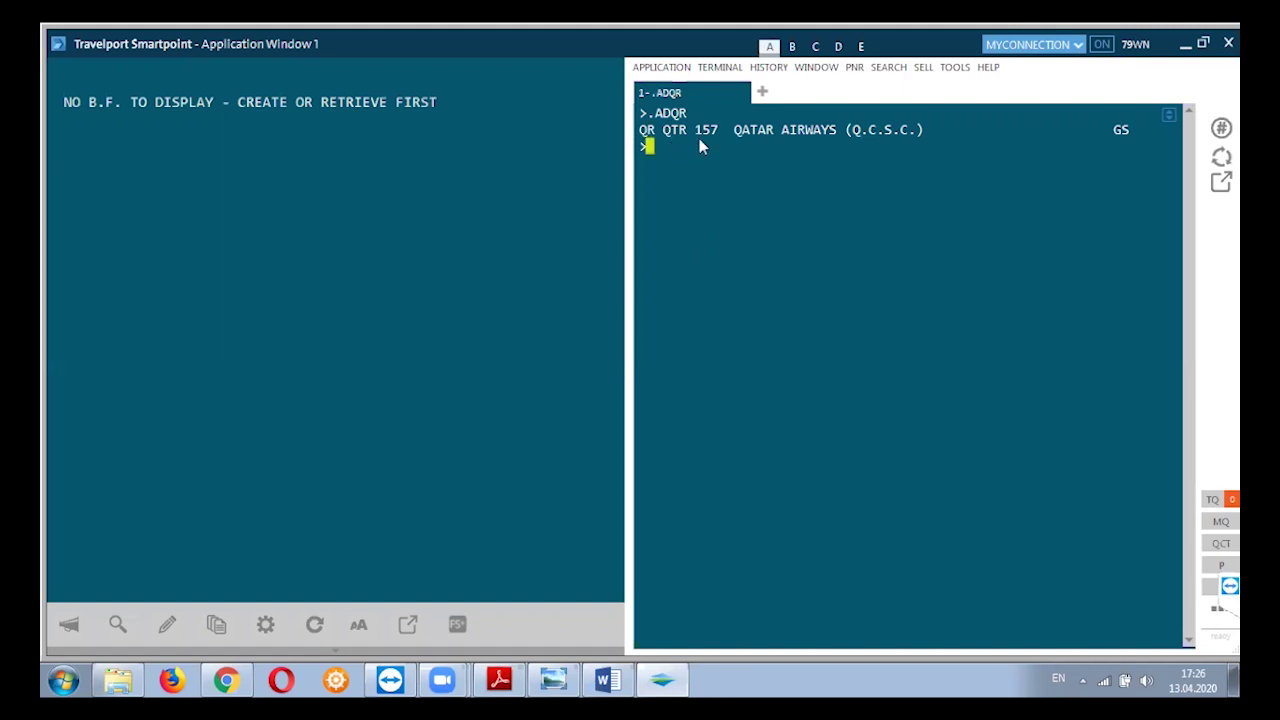
drag(734, 130, 836, 137)
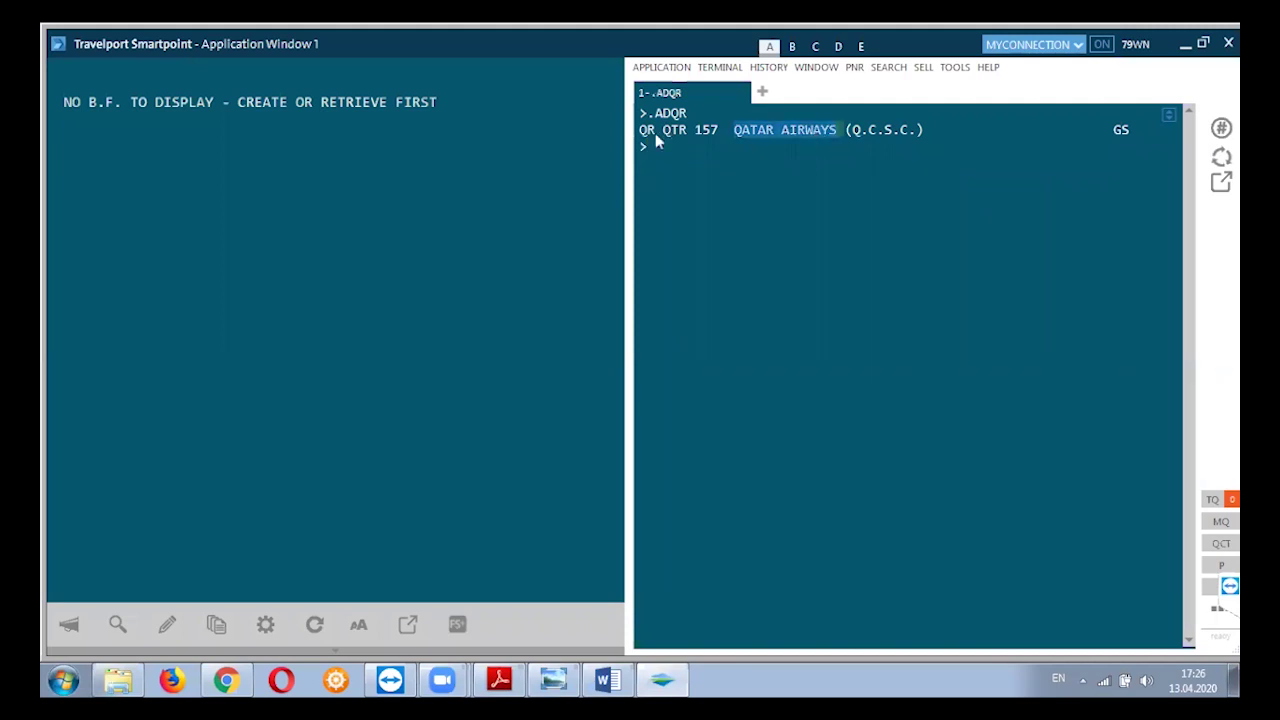
drag(648, 137, 715, 135)
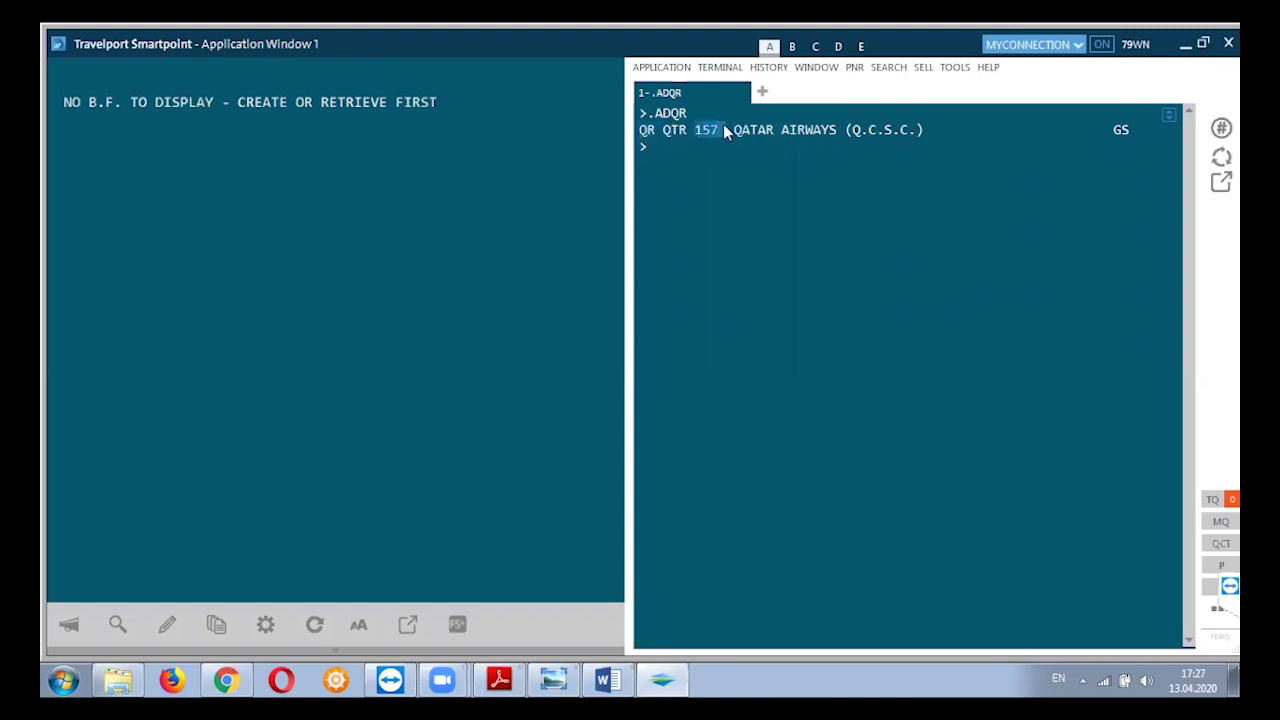
click(688, 148)
text(.ADJ2)
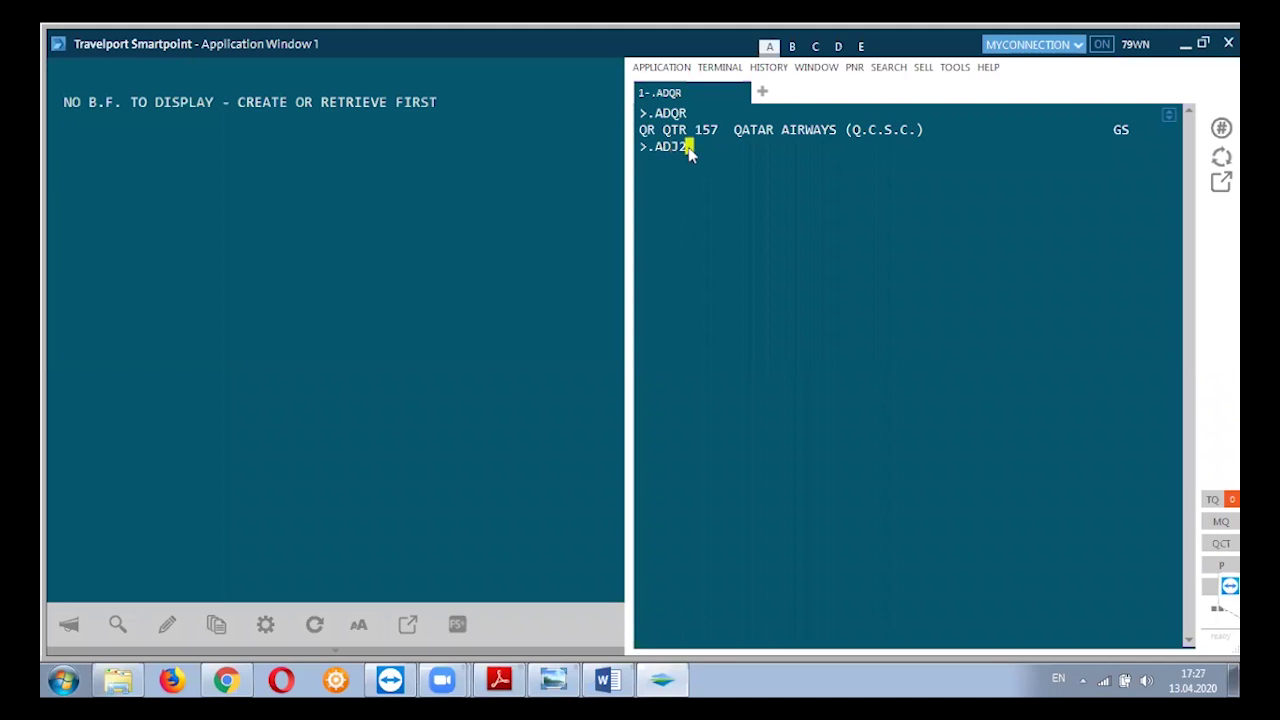
key(Return)
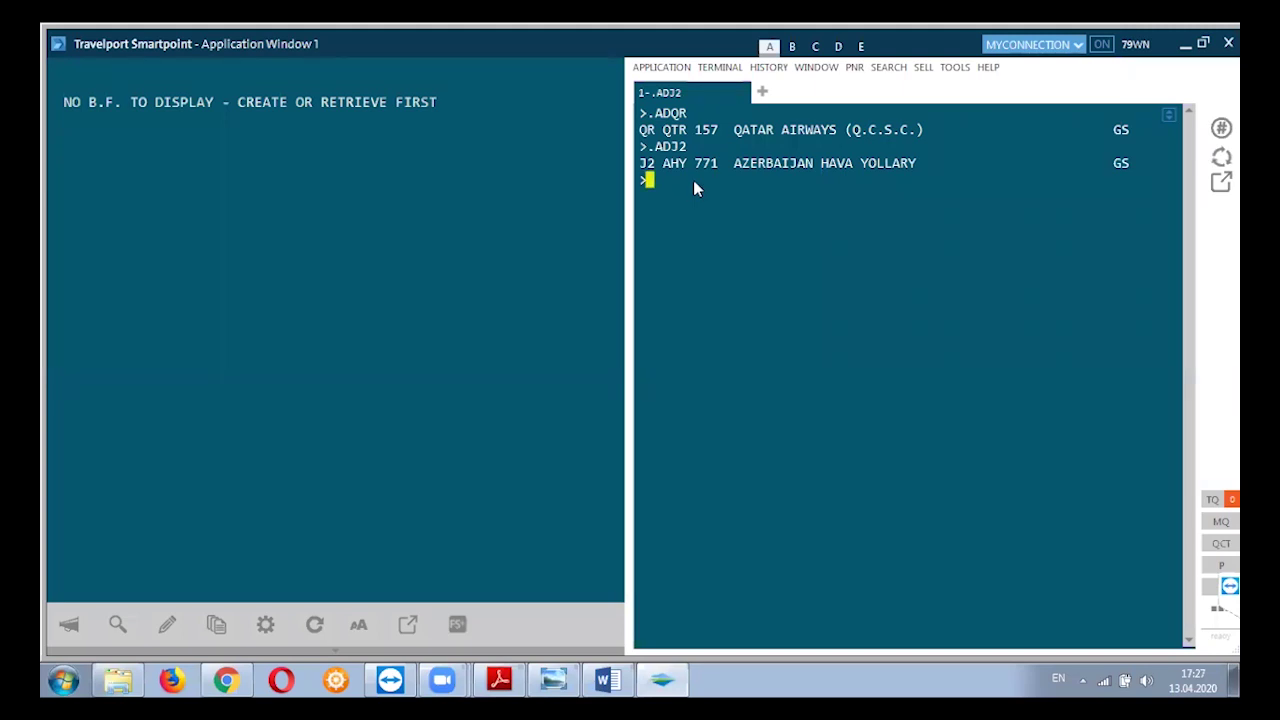
Decode numeric airline code 771 with .AD*771.
text(.AD)
text(*)
text(771)
key(Return)
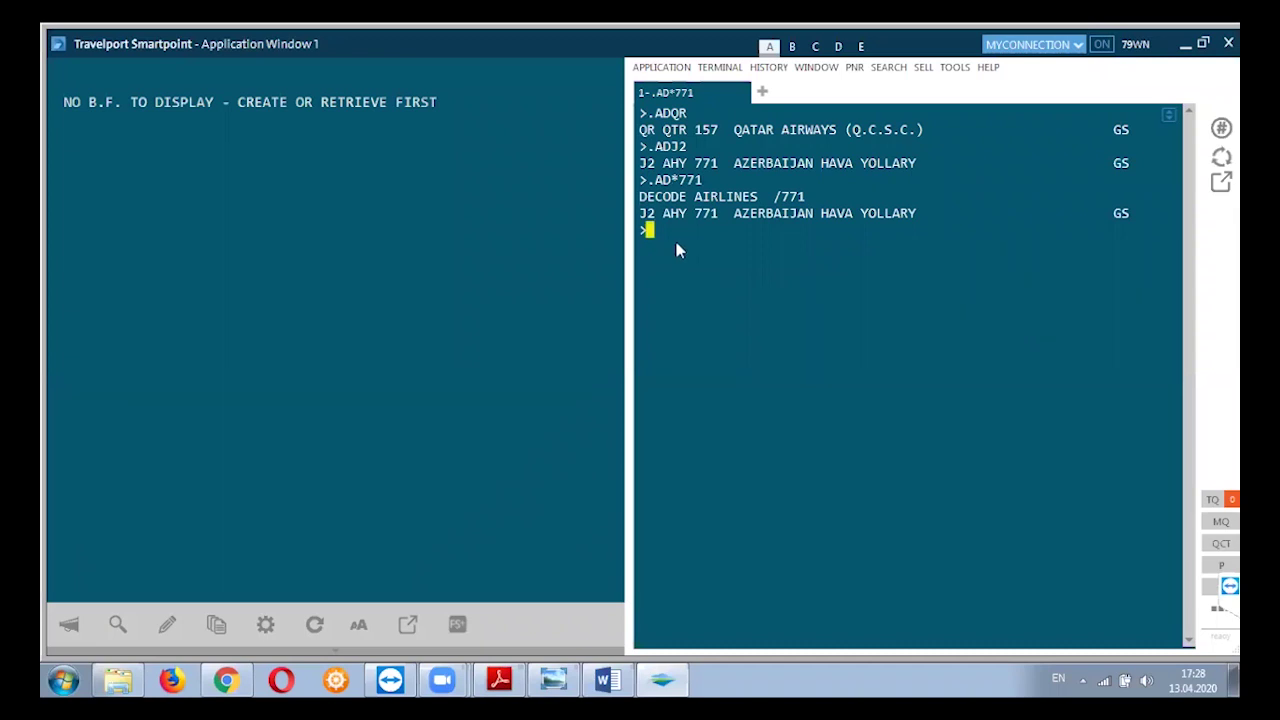
Try invalid .AD235, decode .AD*235 as Turkish Airlines, then clear the terminal.
text(.AD235)
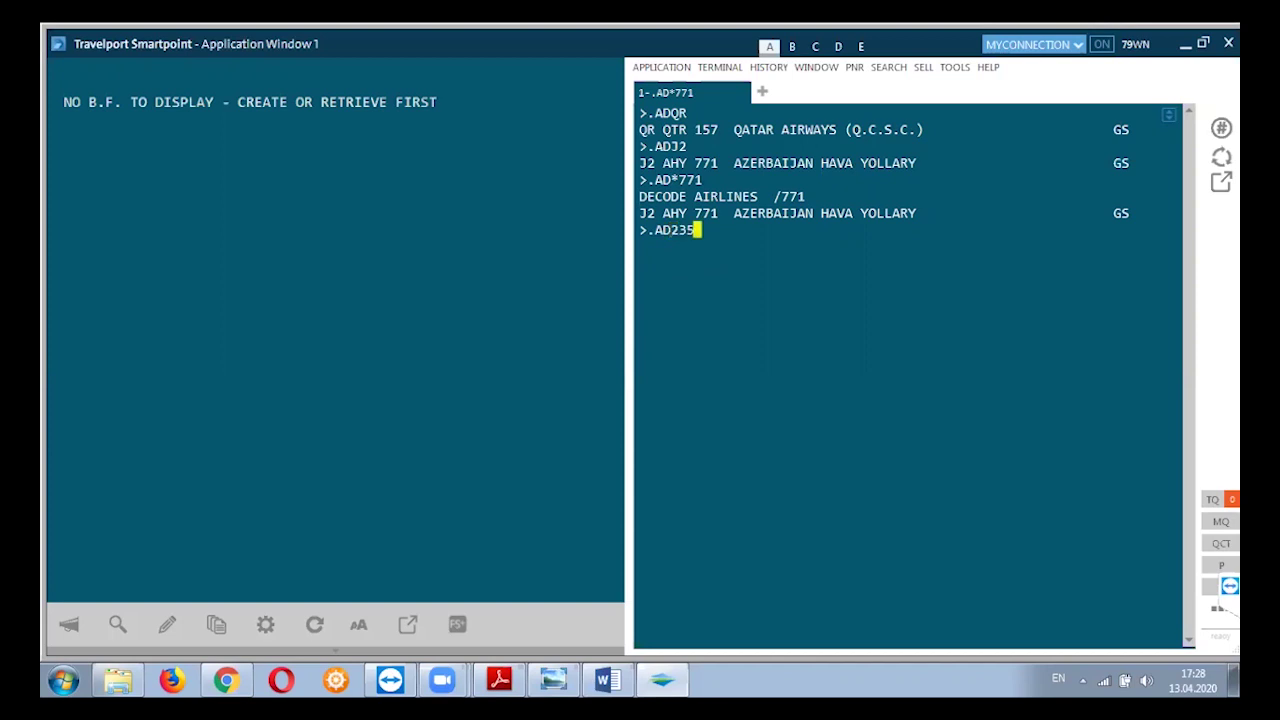
key(Return)
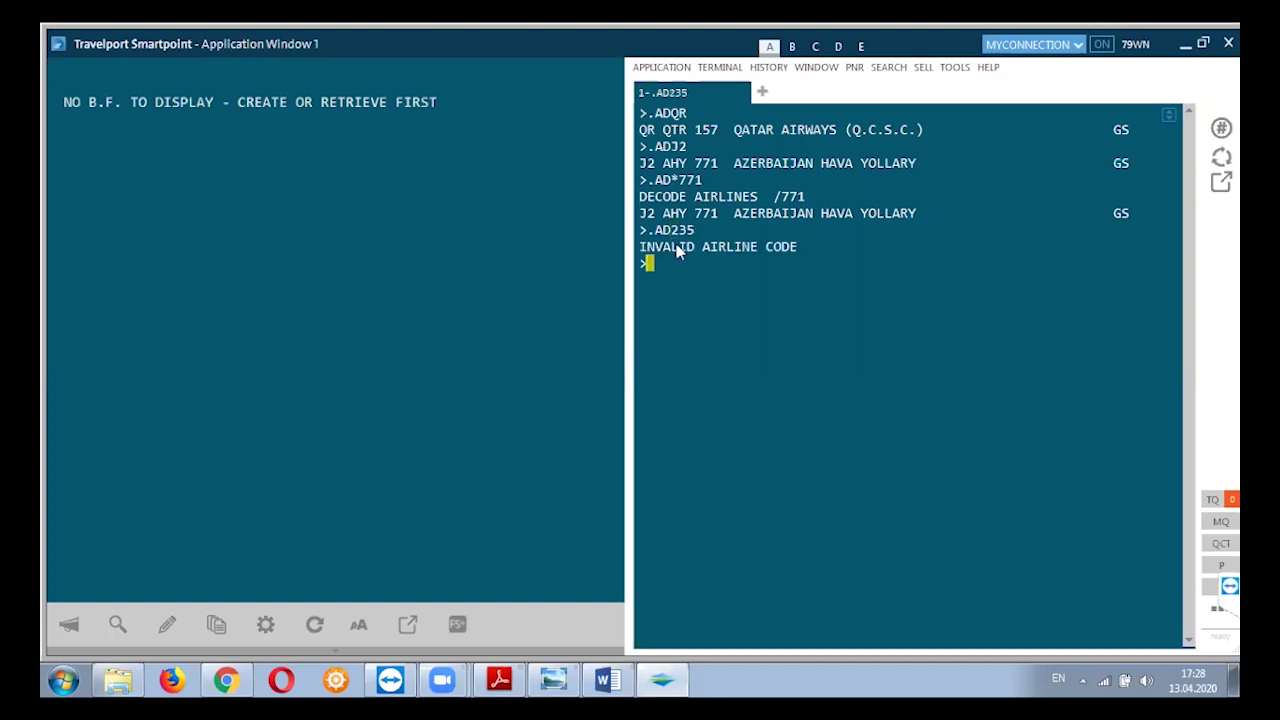
text(.AD*235)
key(Return)
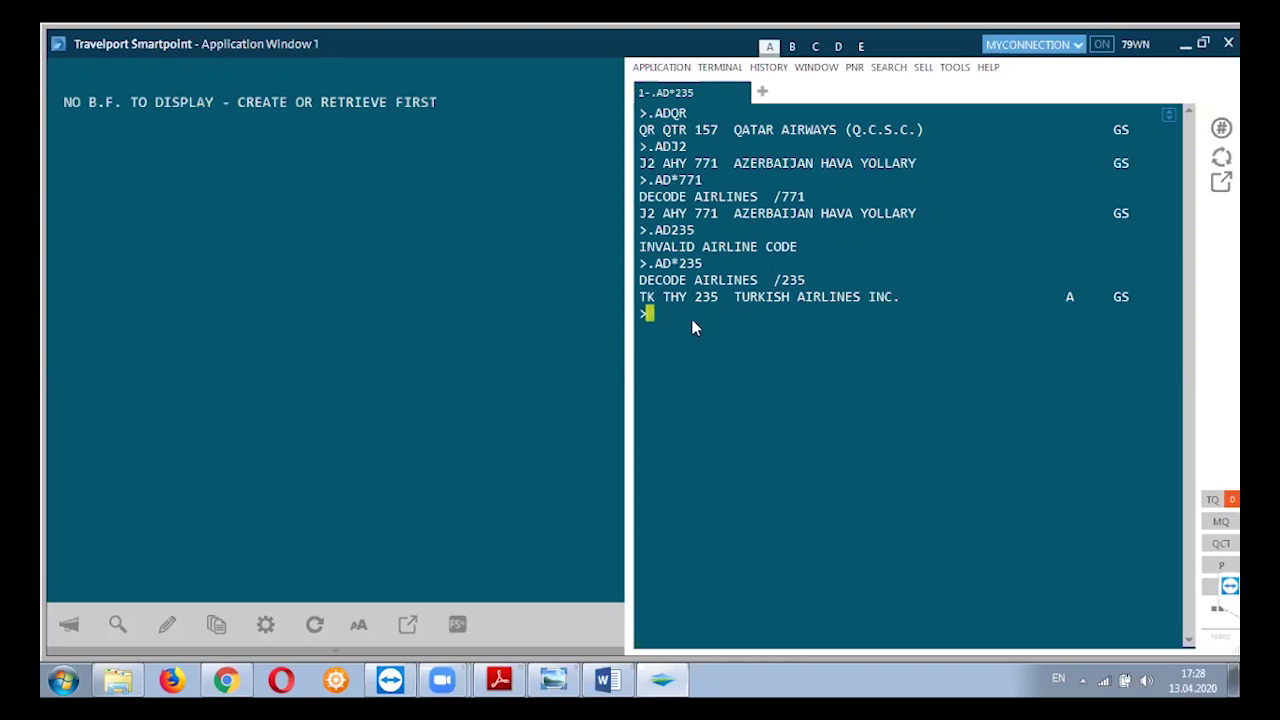
key(ctrl+a)
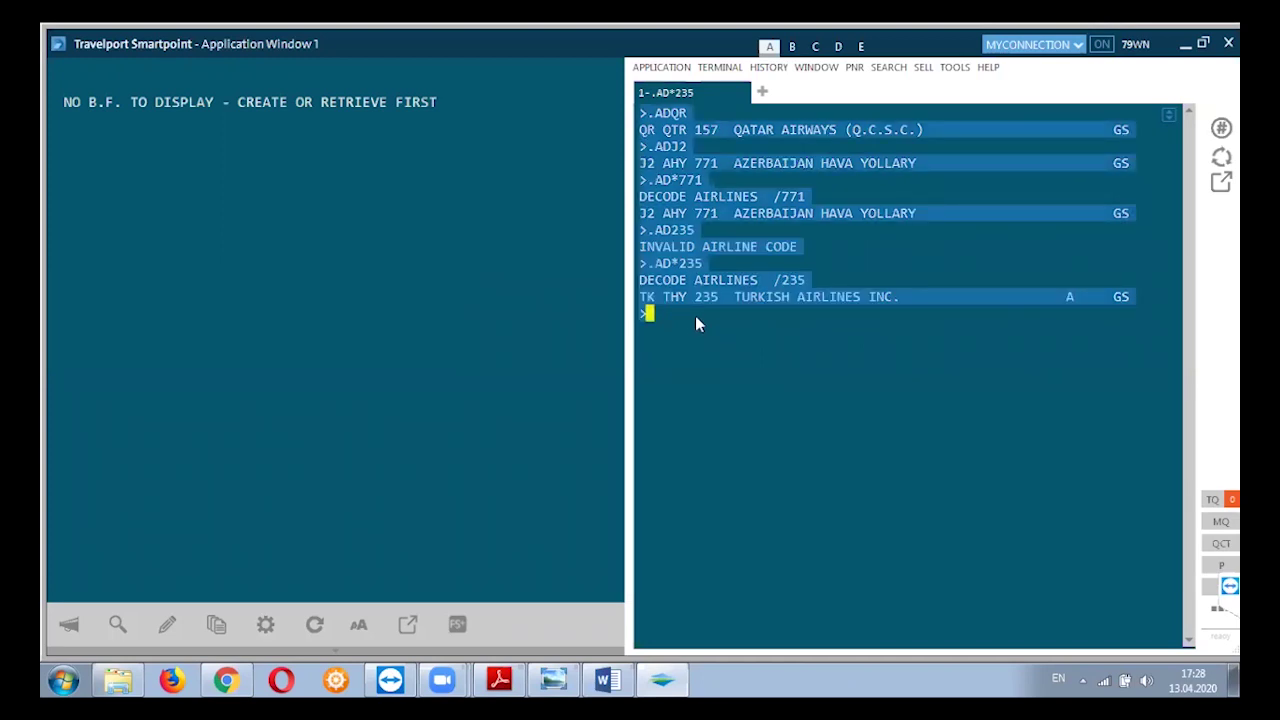
key(Delete)
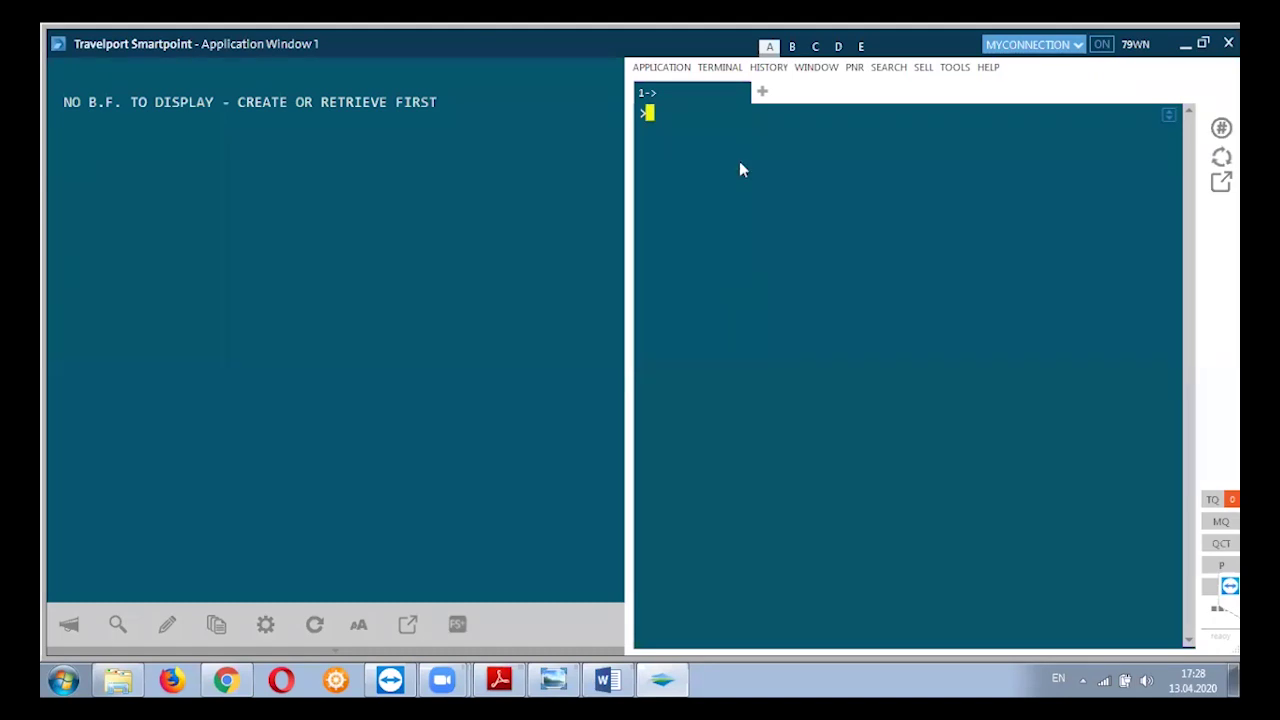
Run .CEBAKU to list Baku's city codes BAK, GYD and ZXD in AZ.
text(.CR)
key(BackSpace)
text(EBAKU)
key(Return)
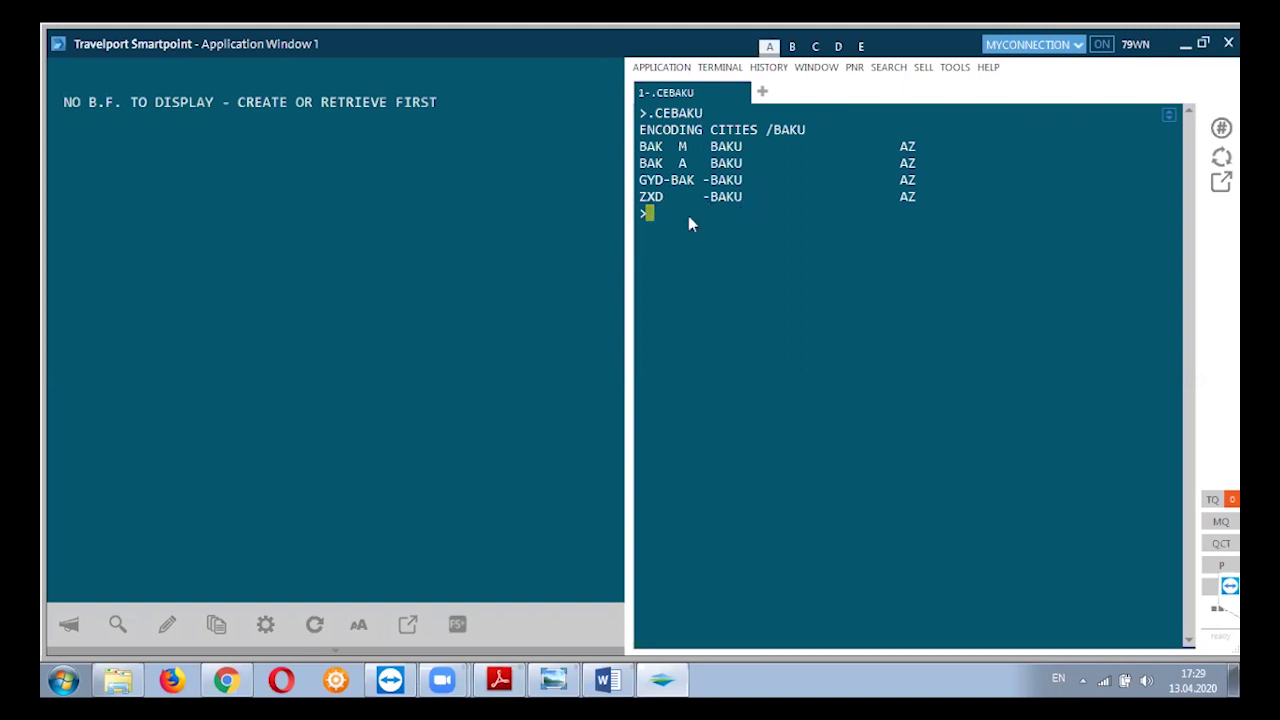
Remove the stray 'BAKUISTANBUL' text from the command line.
text(BAKUISTANBUL)
drag(753, 210, 655, 215)
key(Delete)
drag(644, 151, 683, 149)
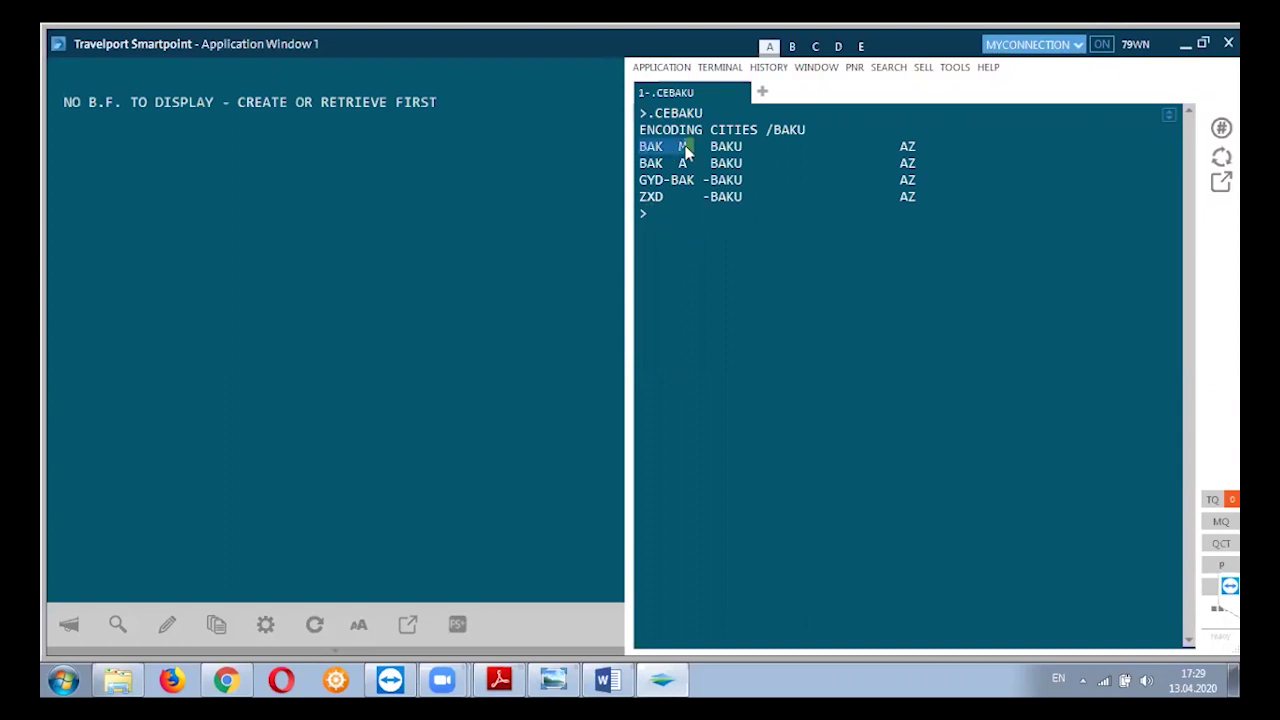
click(910, 148)
click(886, 148)
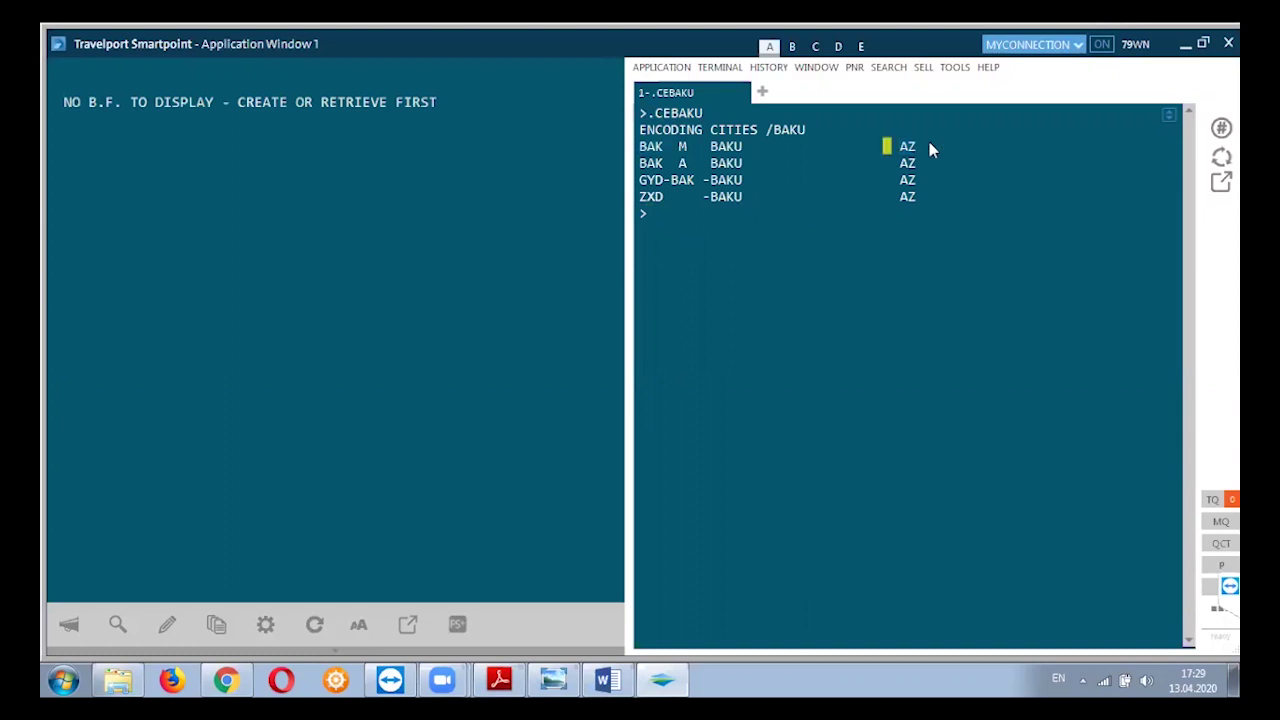
drag(930, 148, 886, 148)
double_click(645, 147)
click(697, 148)
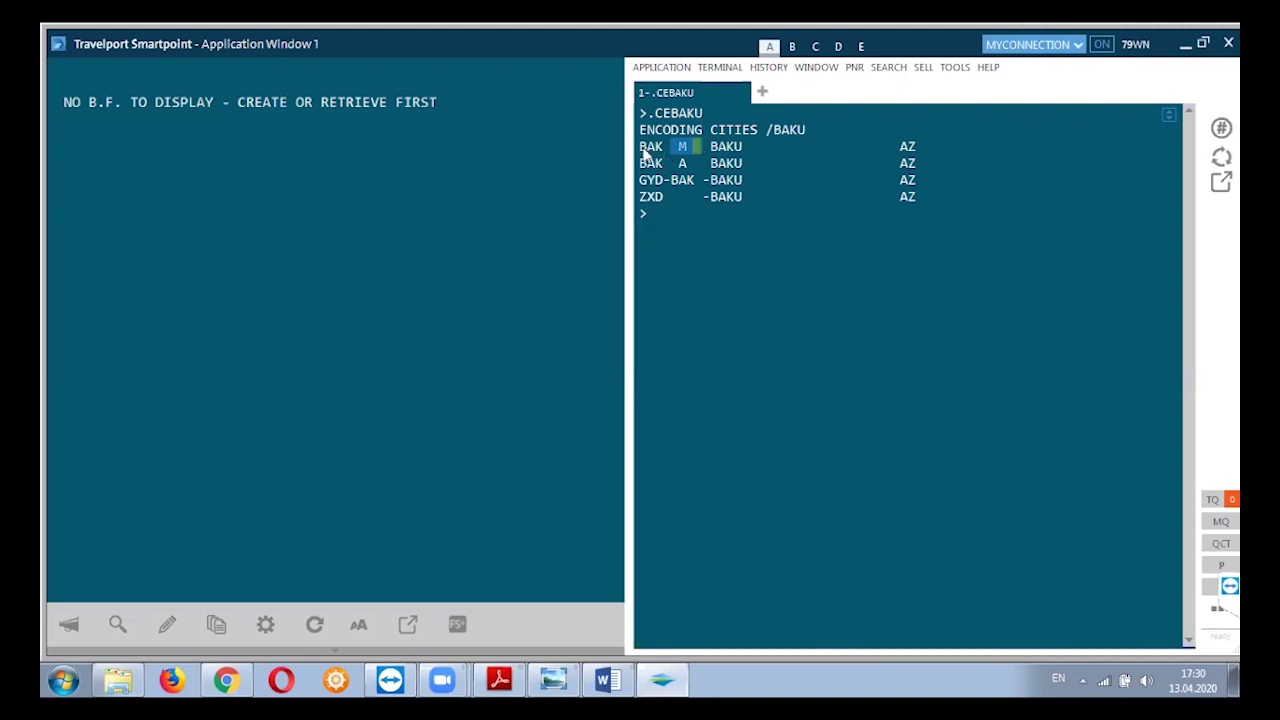
drag(676, 151, 745, 148)
drag(645, 170, 698, 168)
click(697, 168)
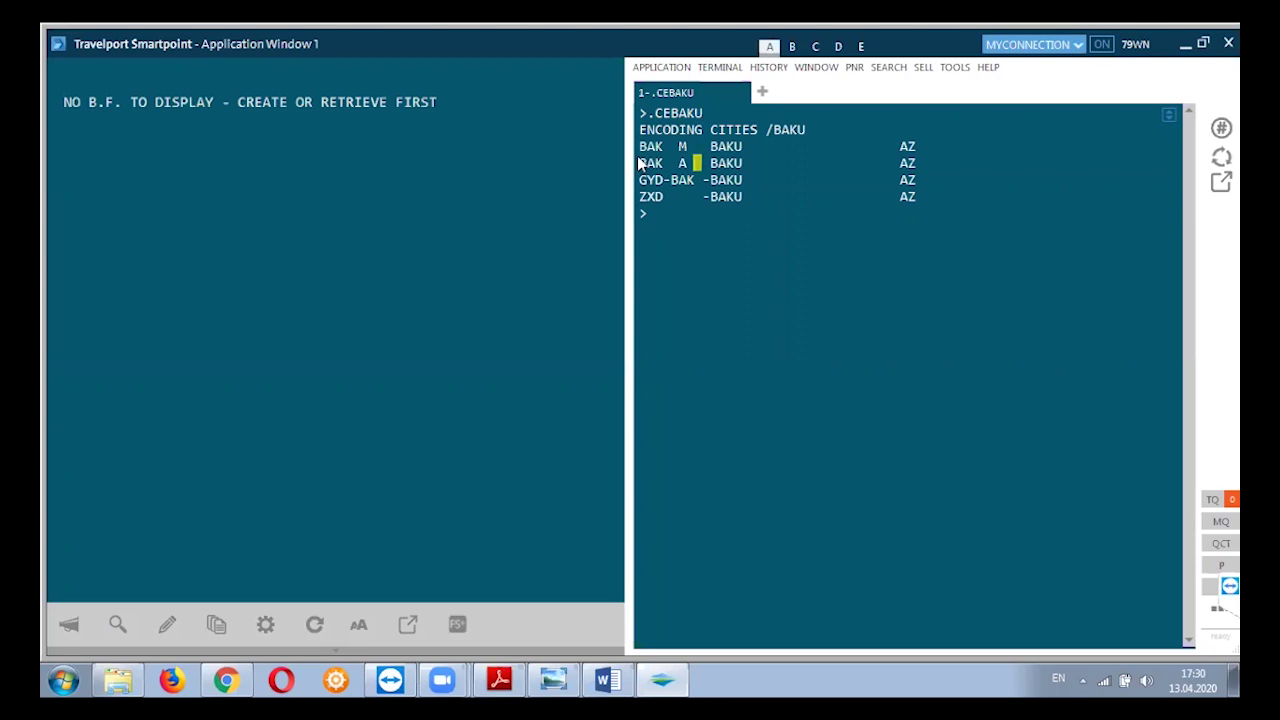
click(669, 217)
text(.)
Run .CEISTANBUL and highlight the ENCODING CITIES /ISTANBUL heading.
text(CEIST)
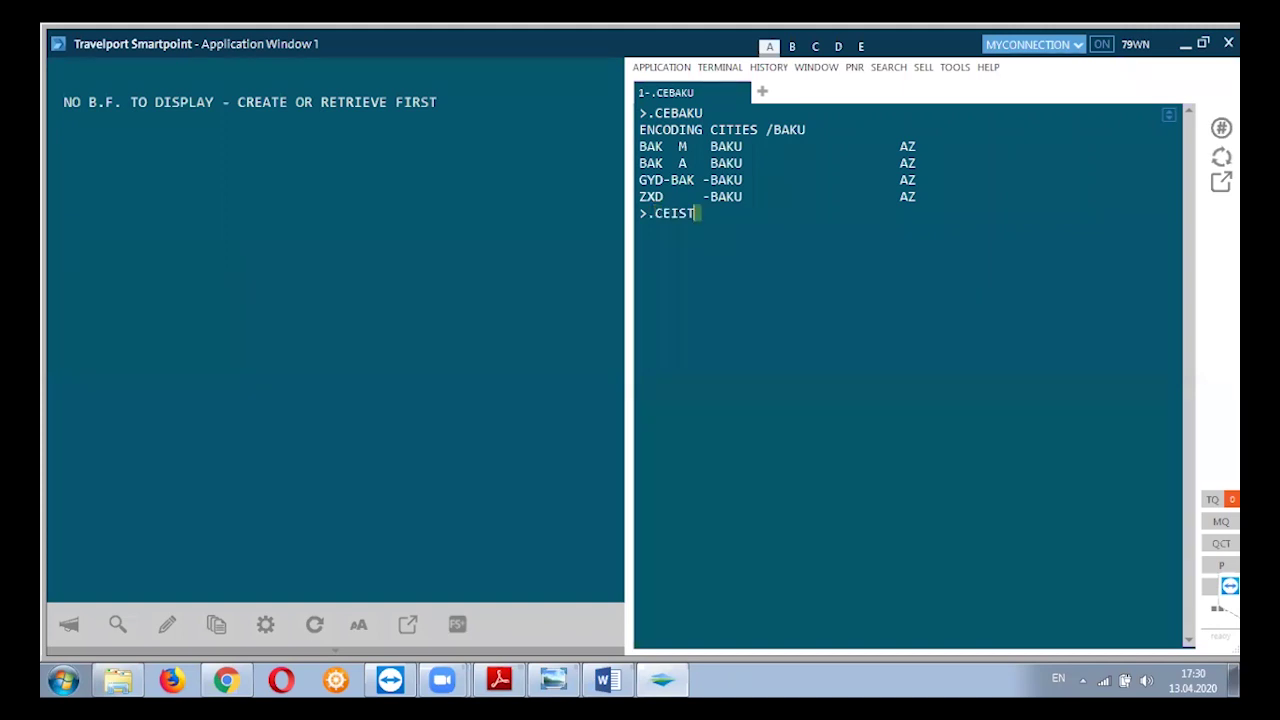
text(ANBUL)
key(Return)
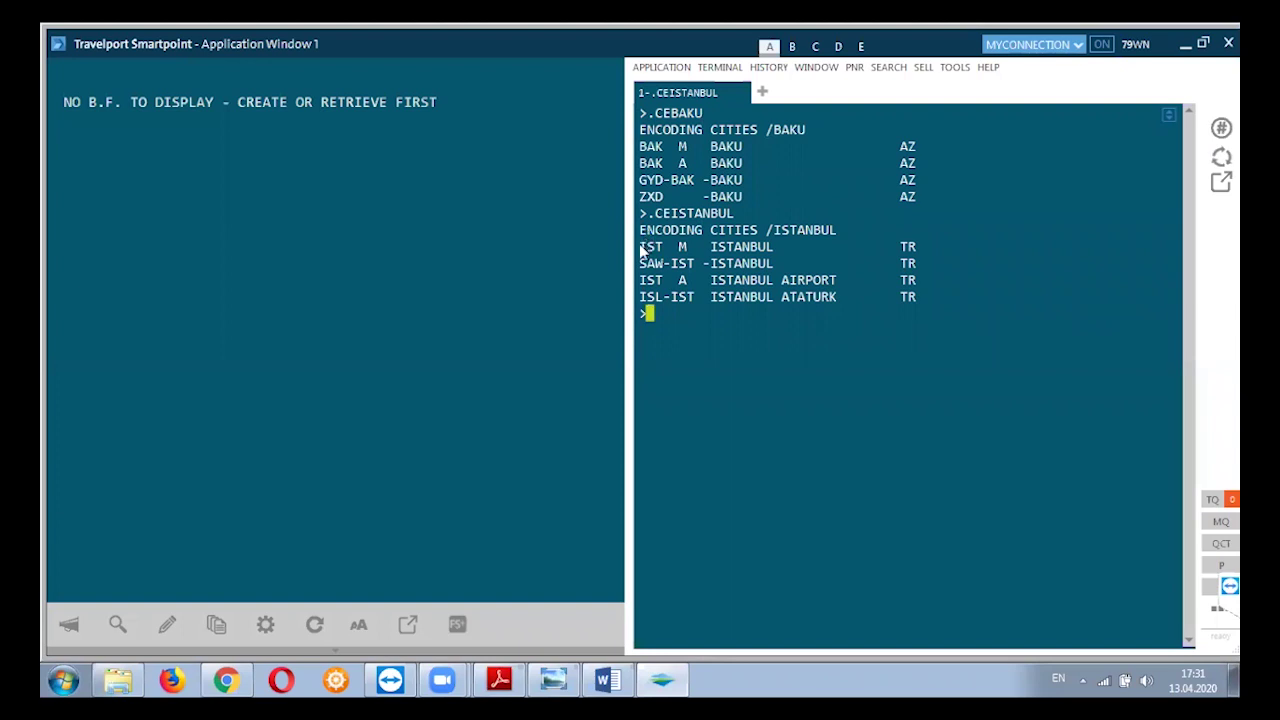
double_click(643, 250)
drag(643, 250, 716, 250)
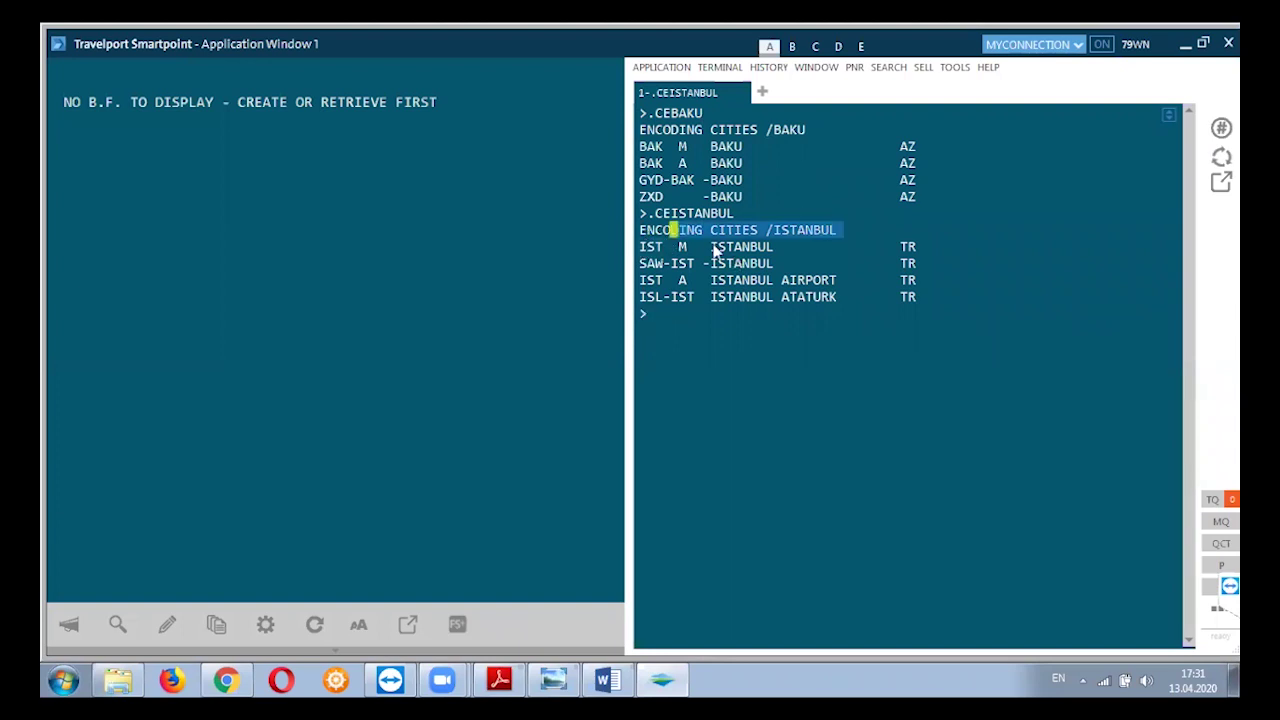
Highlight ISTANBUL and the TR country code, then clear the terminal.
double_click(716, 250)
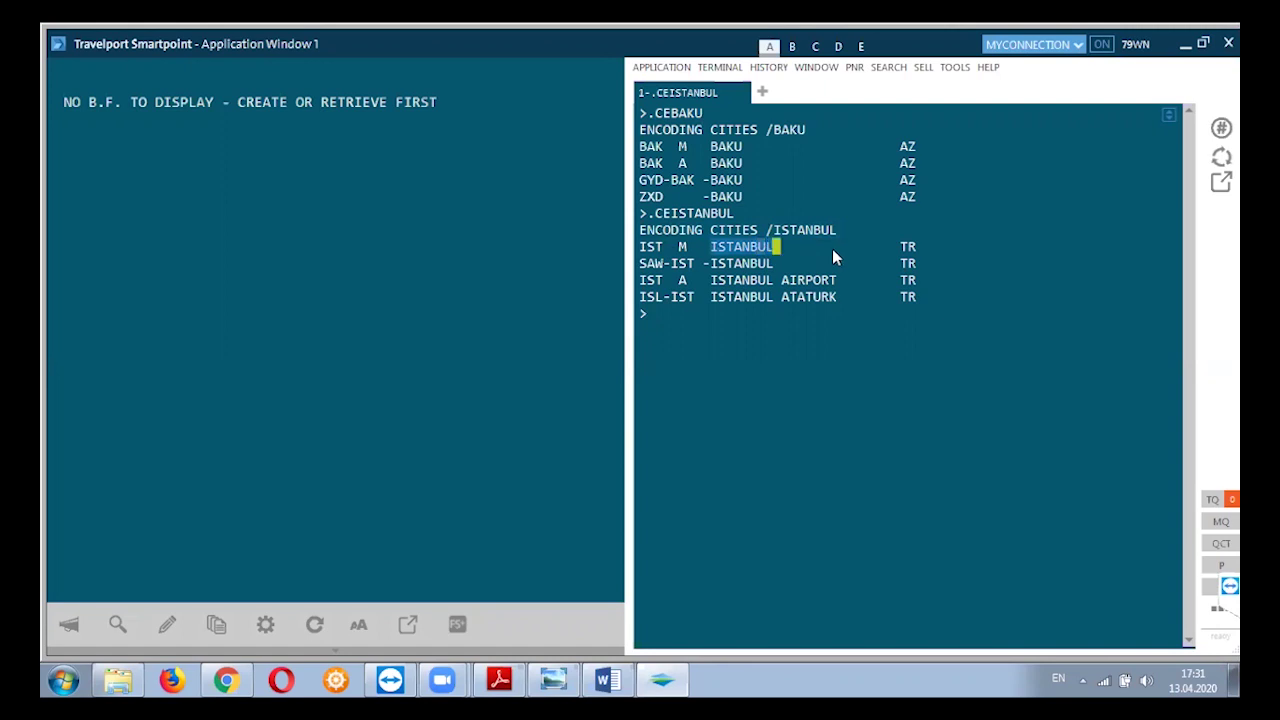
drag(893, 246, 922, 257)
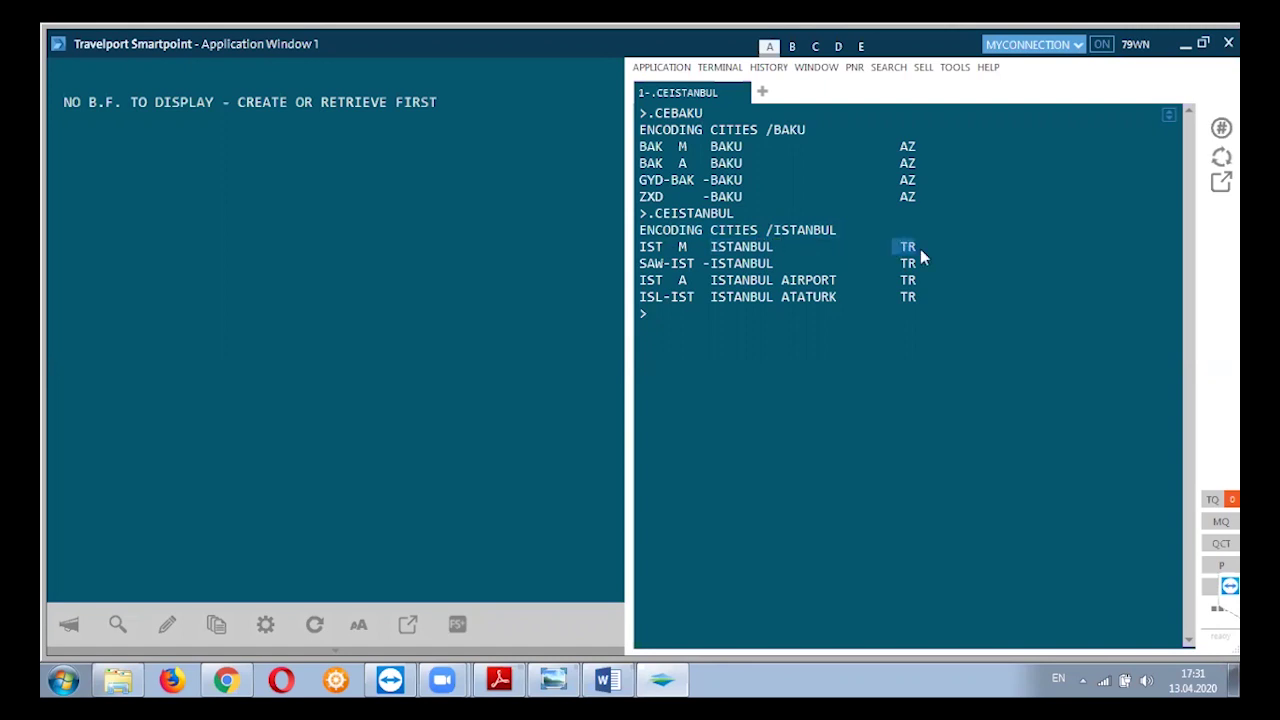
click(744, 323)
key(ctrl+shift+Home)
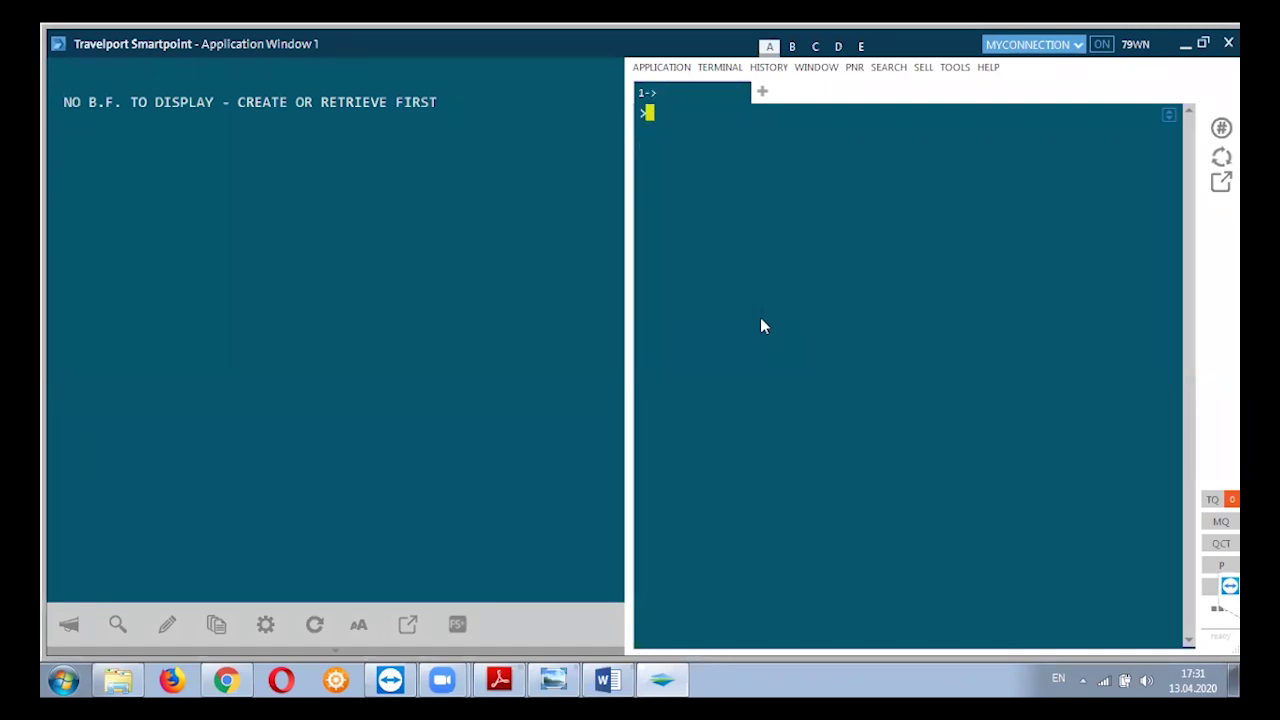
Decode FRA with .CD FRA, highlighting FRANKFURT and GERMANY.
text(.CD)
text(FRA)
key(Return)
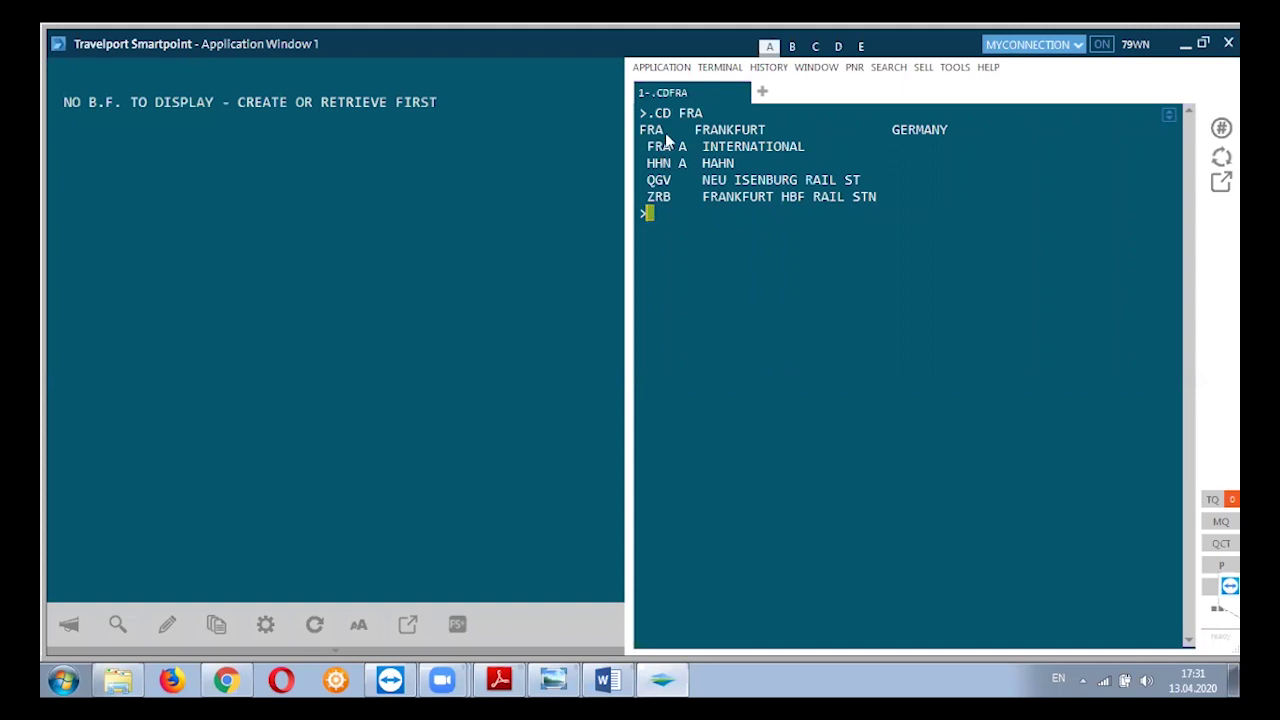
drag(697, 136, 784, 130)
drag(888, 131, 977, 135)
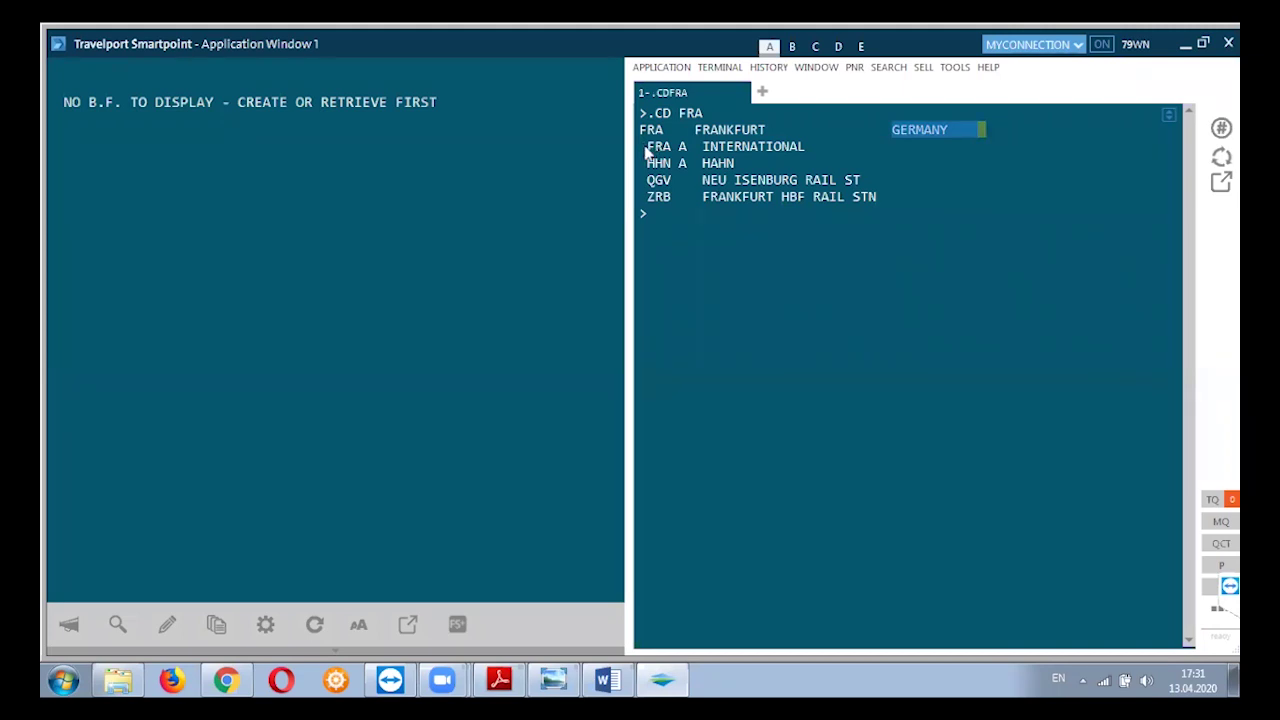
Highlight the FRA International and HHN Hahn airports and the QGV and ZRB rail stations.
drag(647, 148, 804, 147)
drag(649, 163, 740, 164)
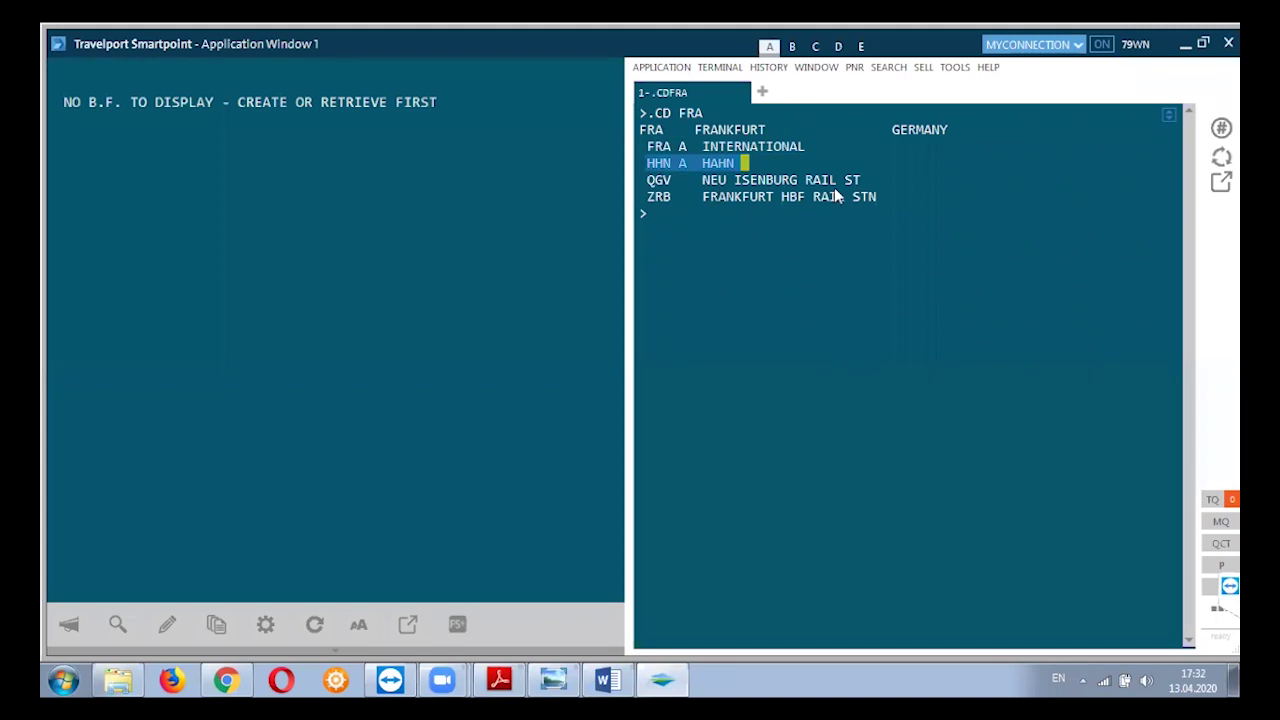
drag(867, 182, 806, 180)
drag(883, 199, 813, 199)
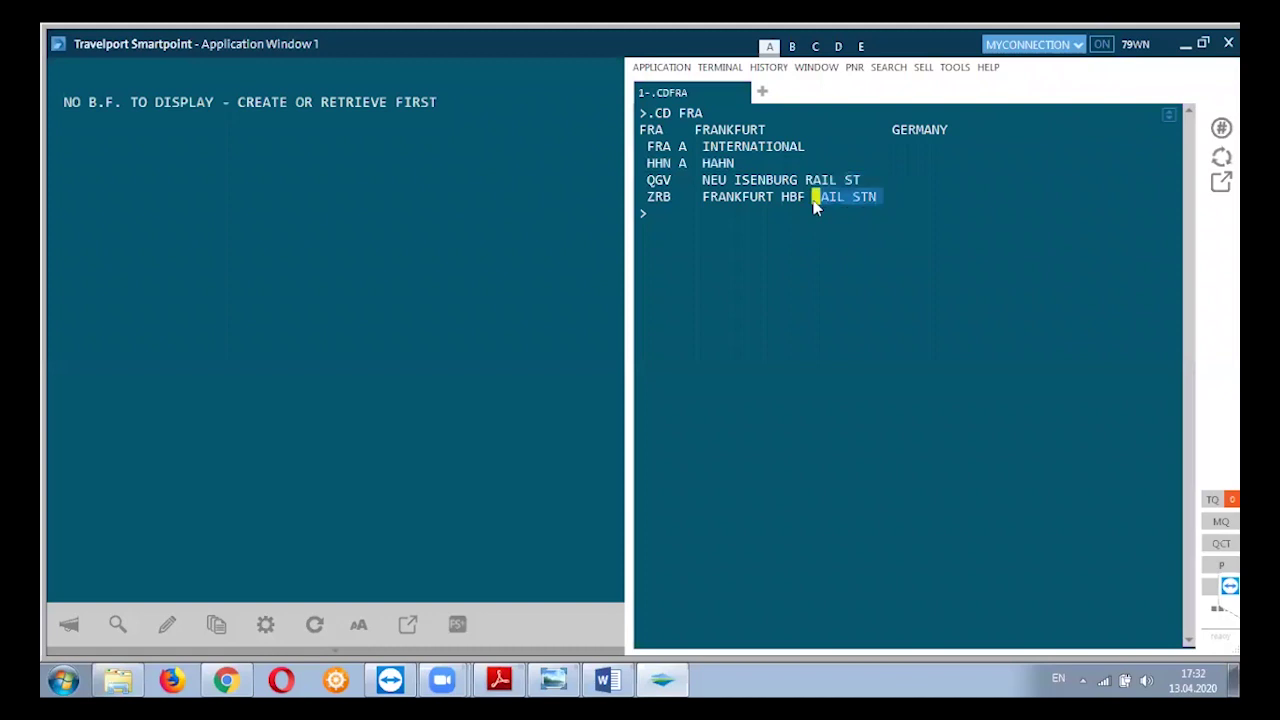
Enter the .CD IST decode command at the empty prompt.
click(698, 213)
click(672, 216)
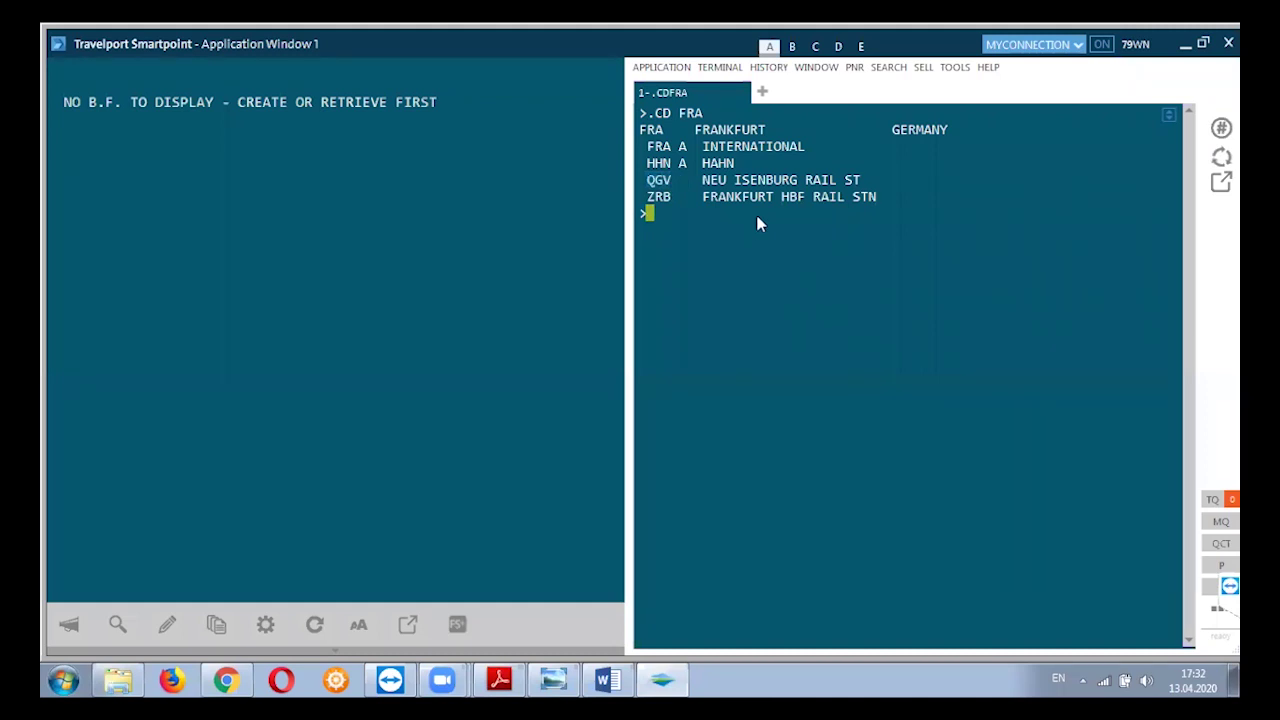
text(.CD IST)
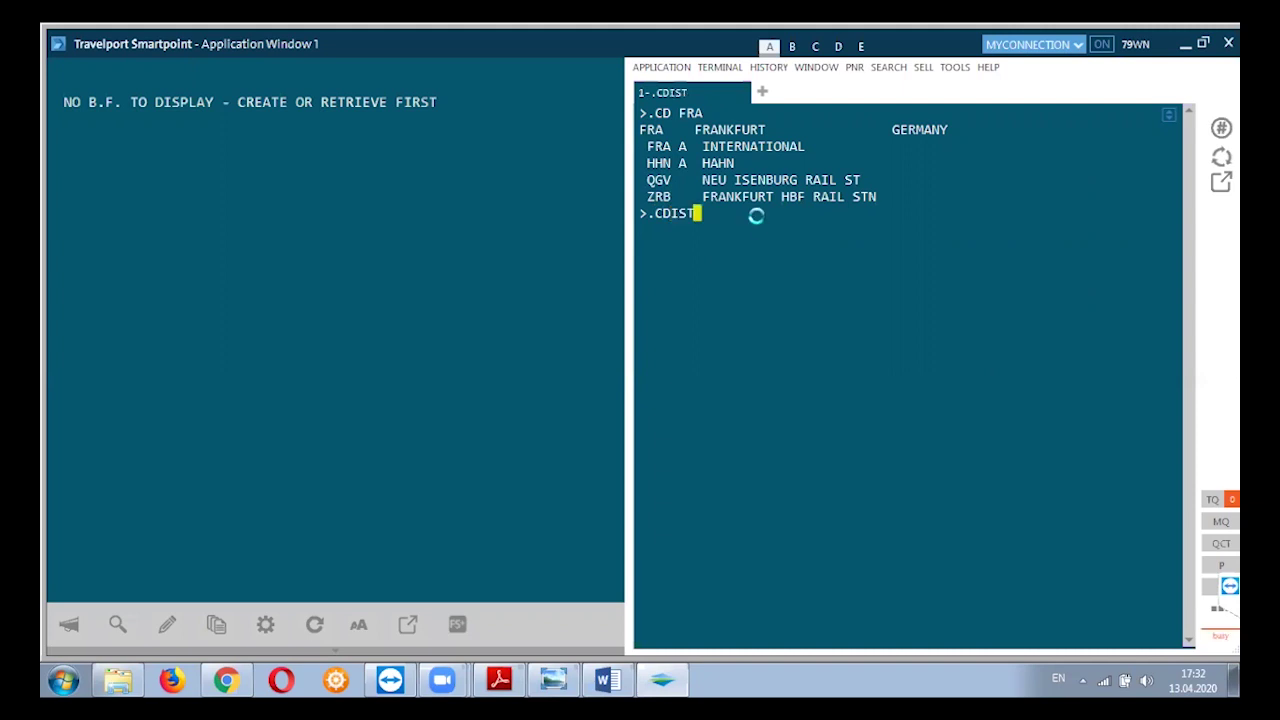
Decode IST, highlighting ISTANBUL, TURKEY and the ISL Ataturk airport line.
key(Return)
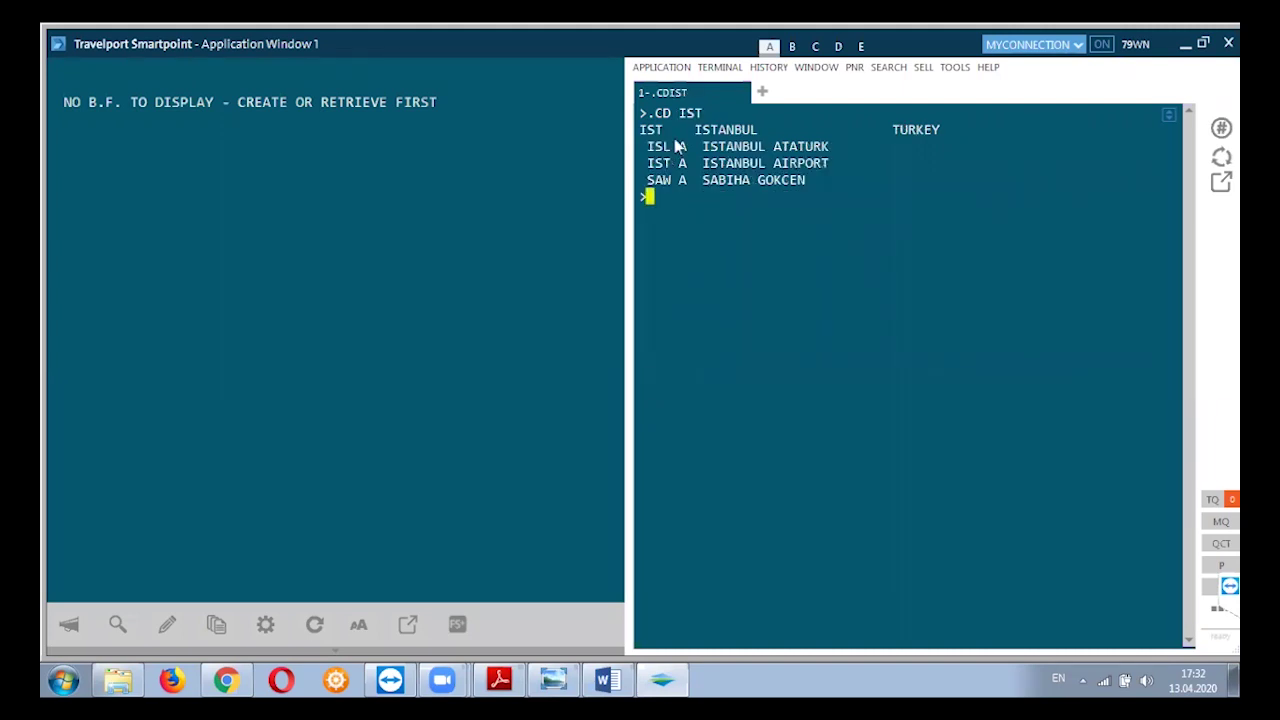
drag(694, 127, 752, 130)
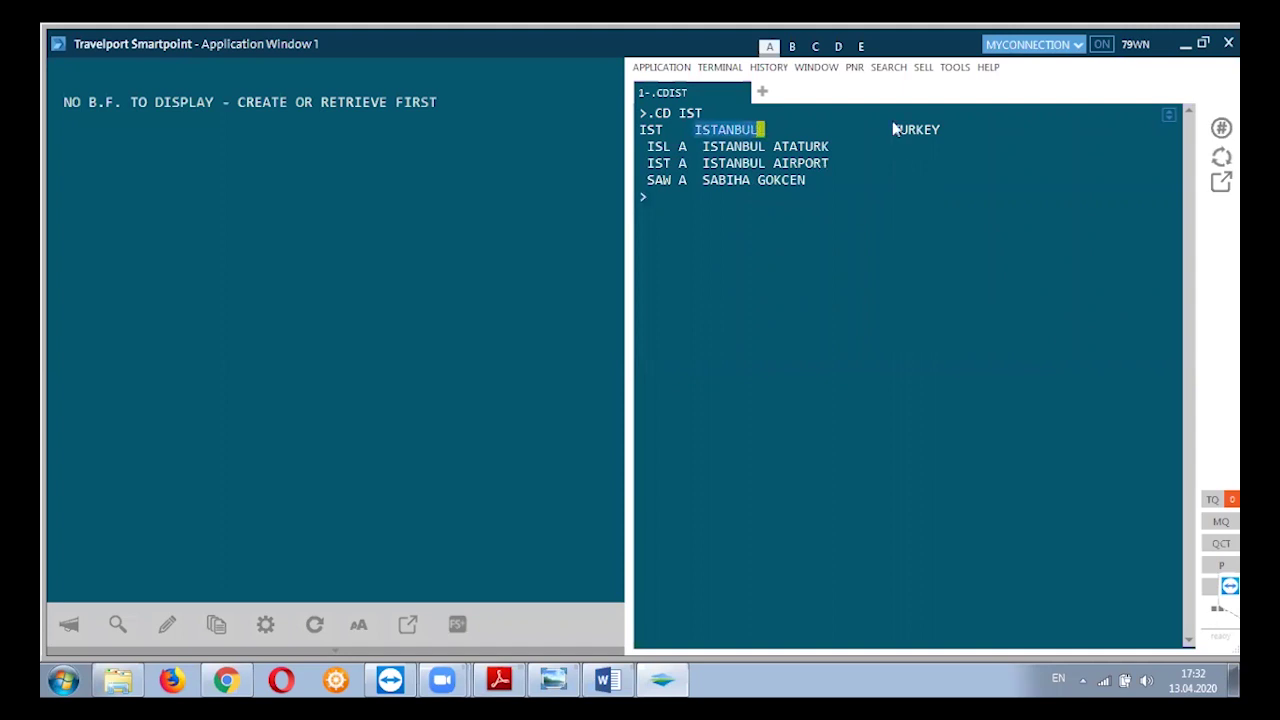
drag(886, 130, 960, 133)
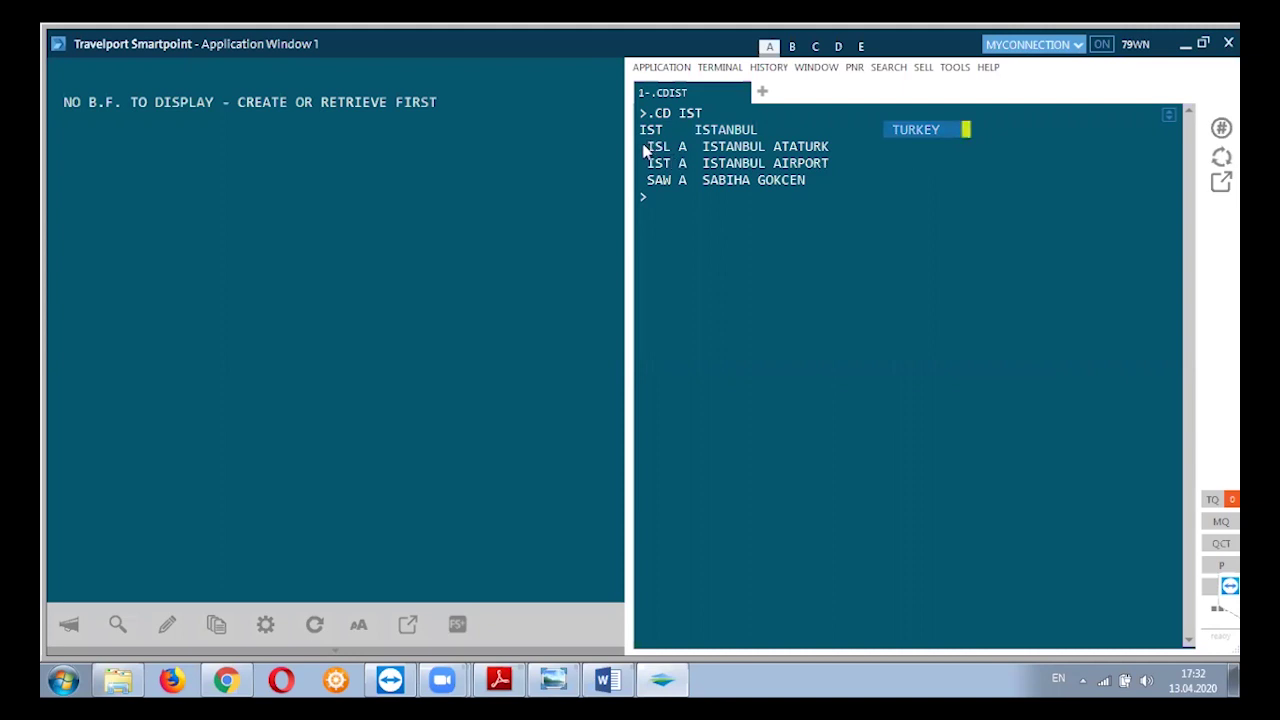
drag(648, 150, 845, 150)
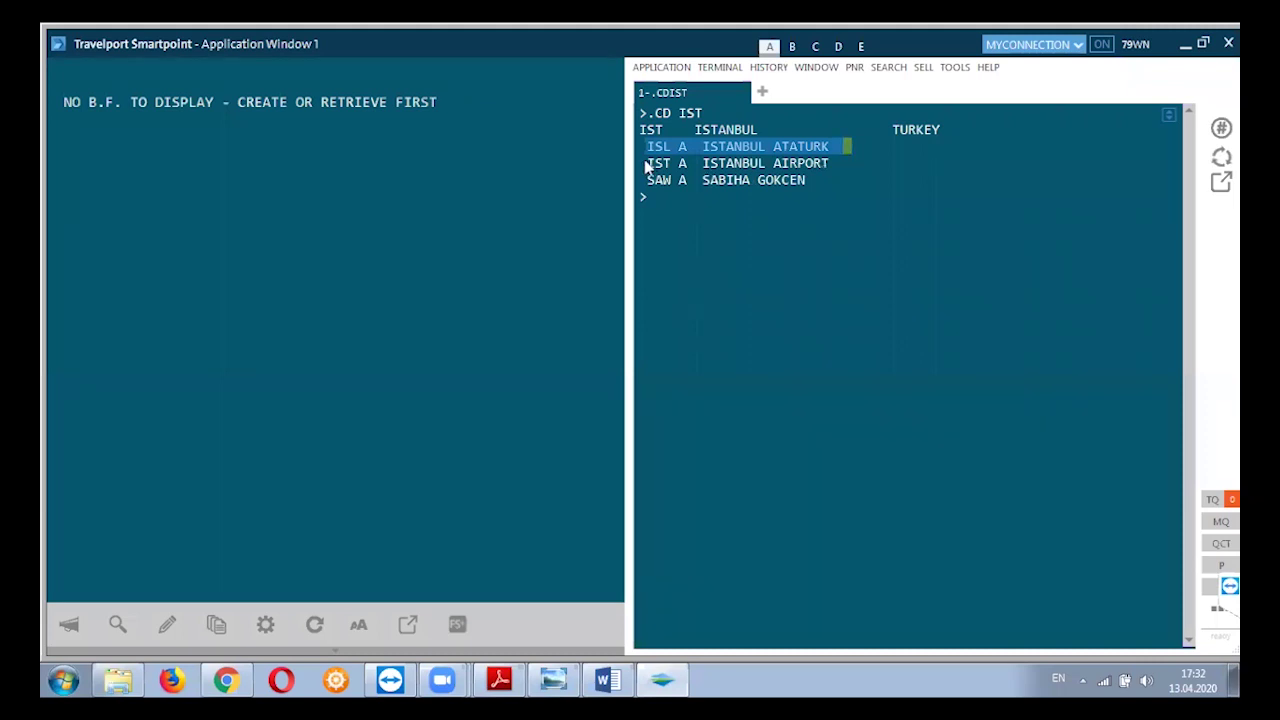
Highlight the IST Istanbul Airport and SAW Sabiha Gokcen lines, then return to the prompt.
click(740, 165)
click(831, 166)
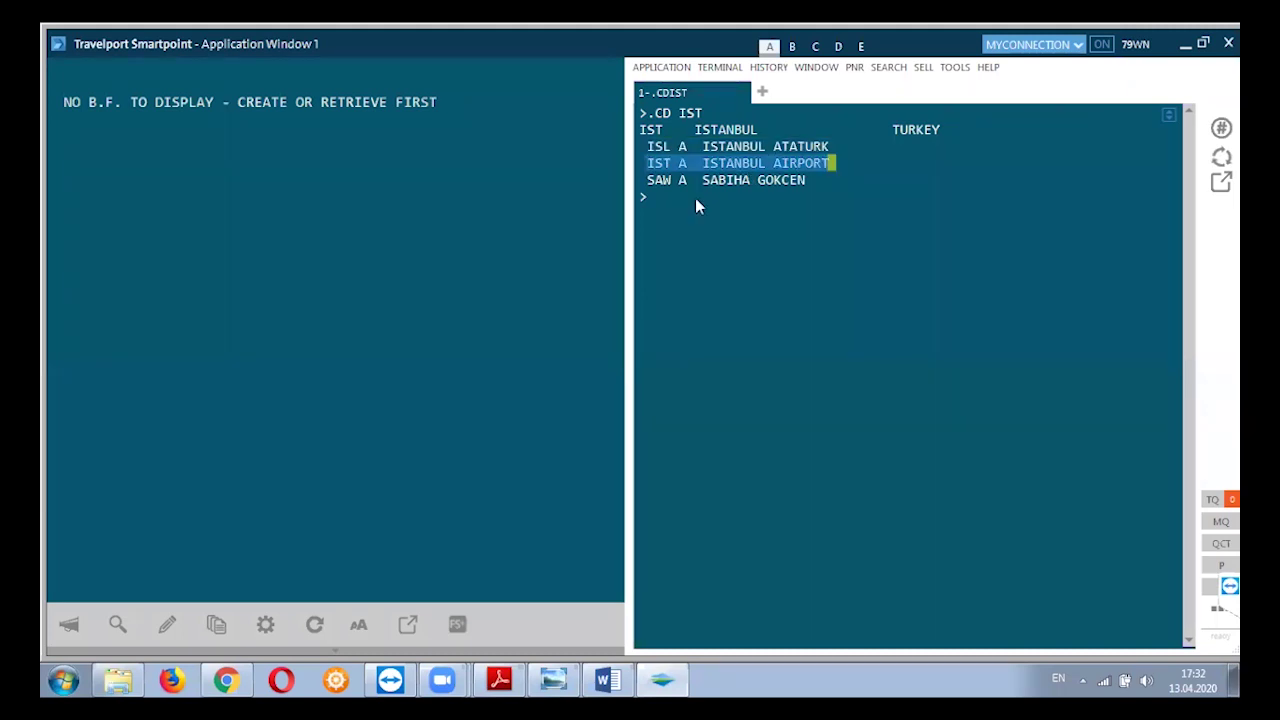
click(686, 180)
click(720, 180)
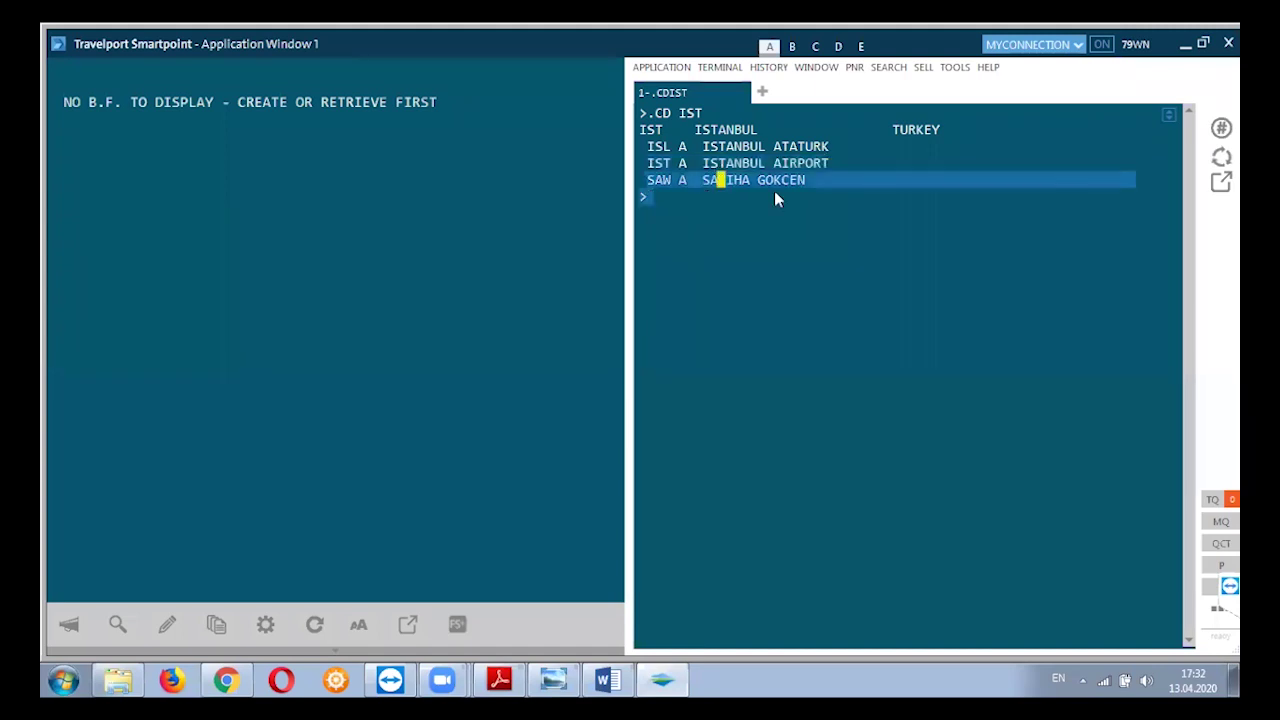
triple_click(800, 187)
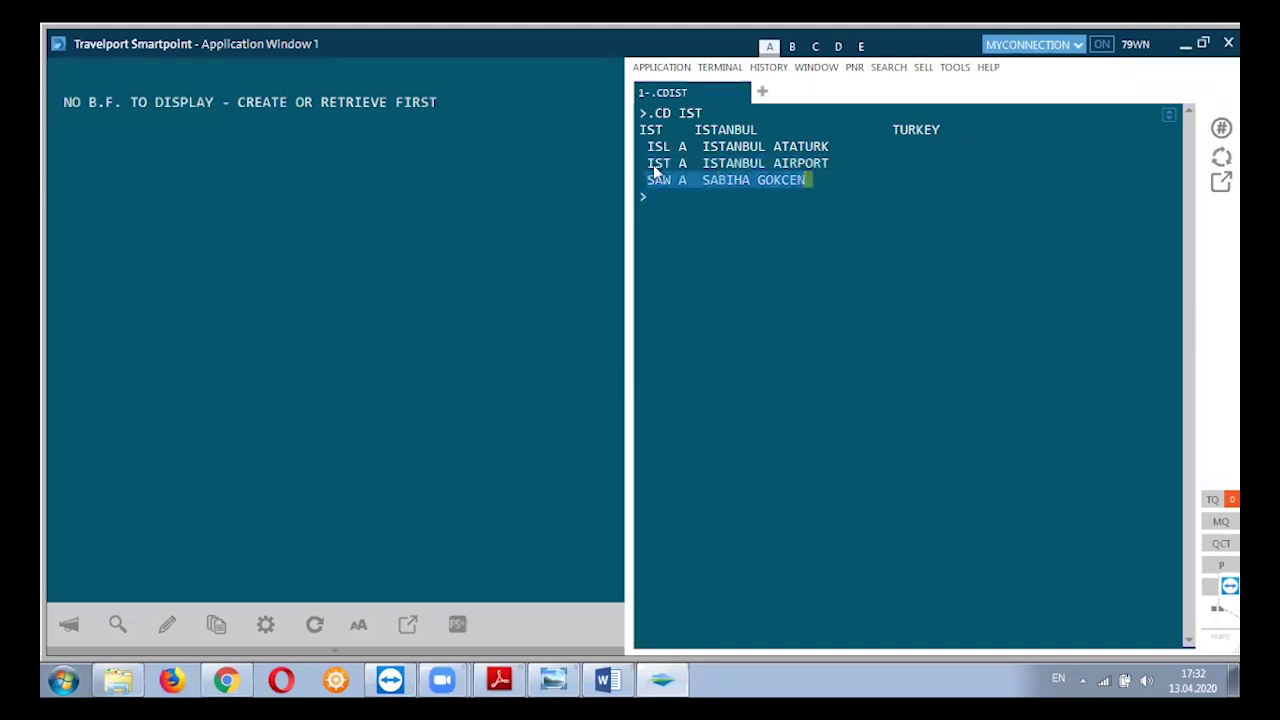
click(816, 164)
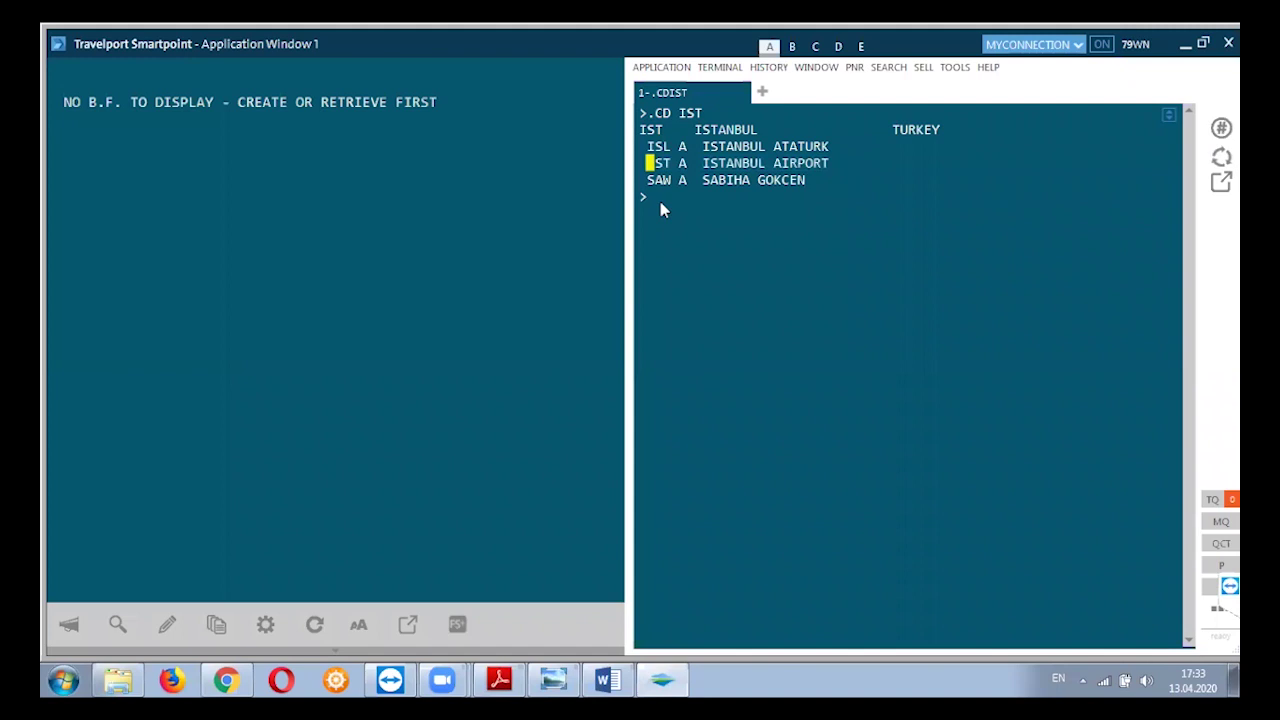
click(730, 226)
click(680, 211)
Decode DXB, highlight BUS STATION and the Dubai Etihad bus station entry, then clear the screen.
text(.CDDXB)
key(Return)
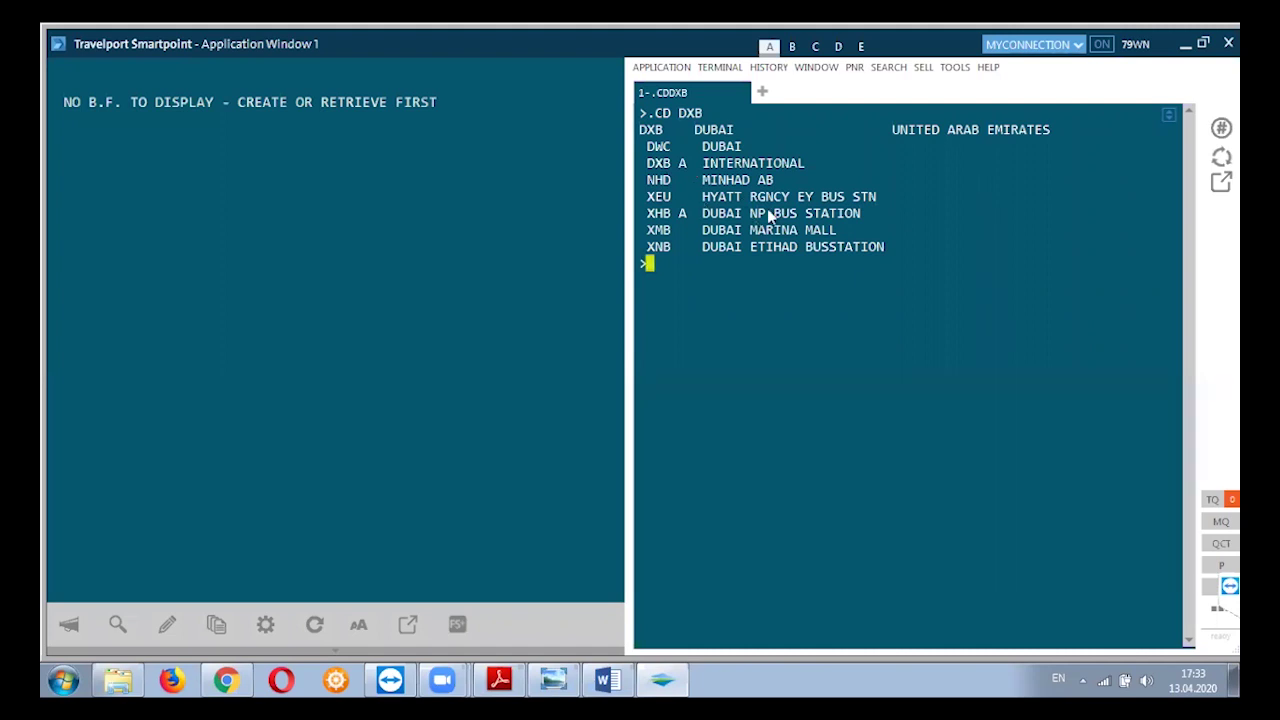
drag(848, 221, 869, 214)
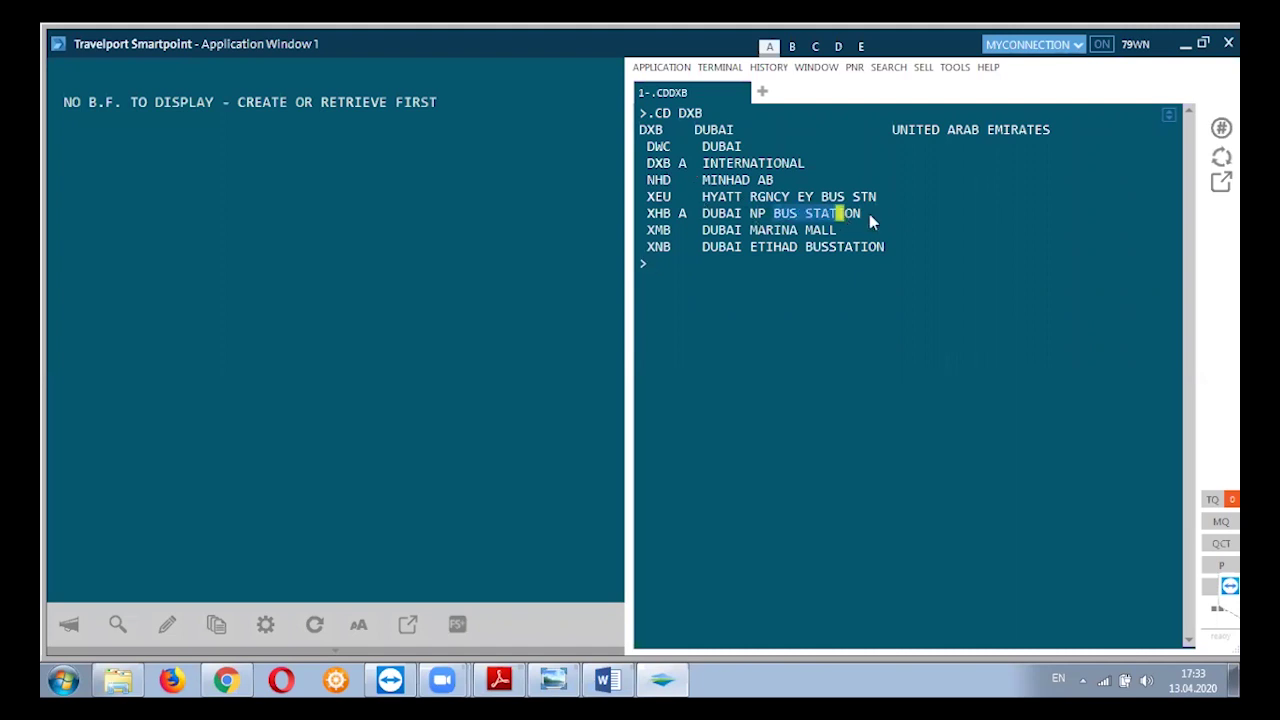
click(702, 250)
drag(828, 253, 890, 252)
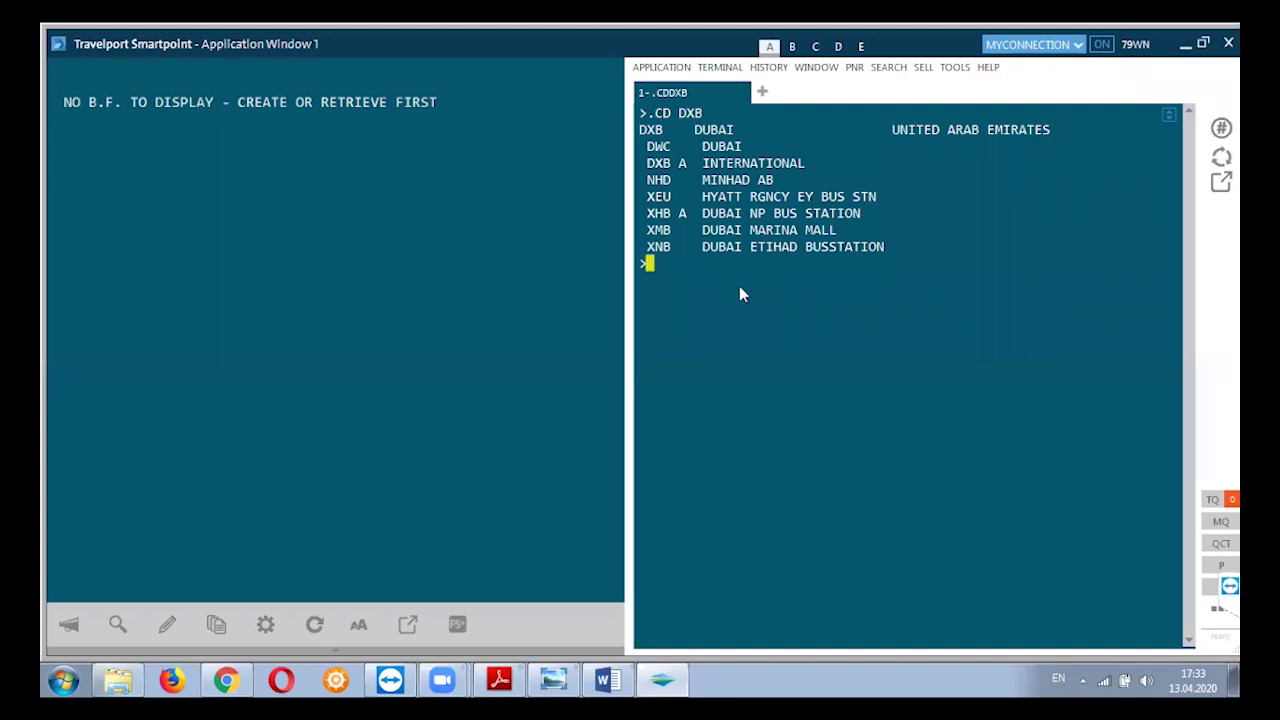
key(Pause)
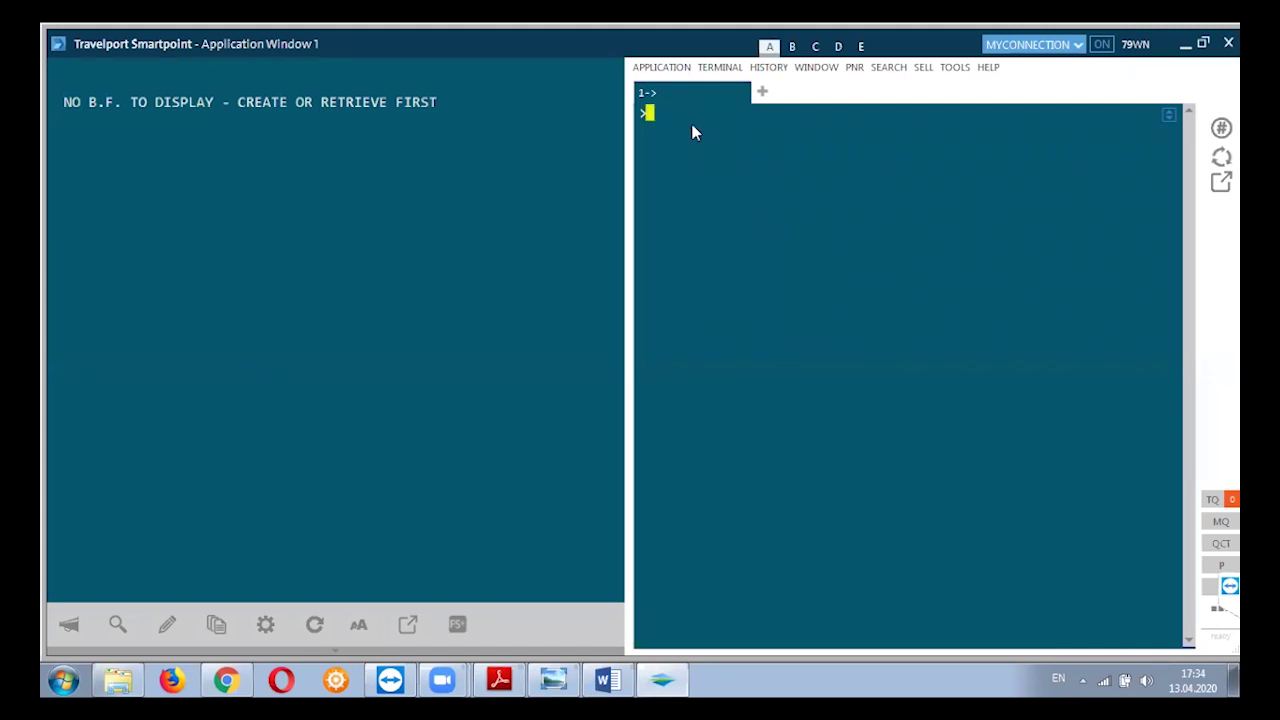
Decode 737 as Boeing 737 All Series Passenger with .ED737, then enter .ED320.
text(.ED737)
key(Return)
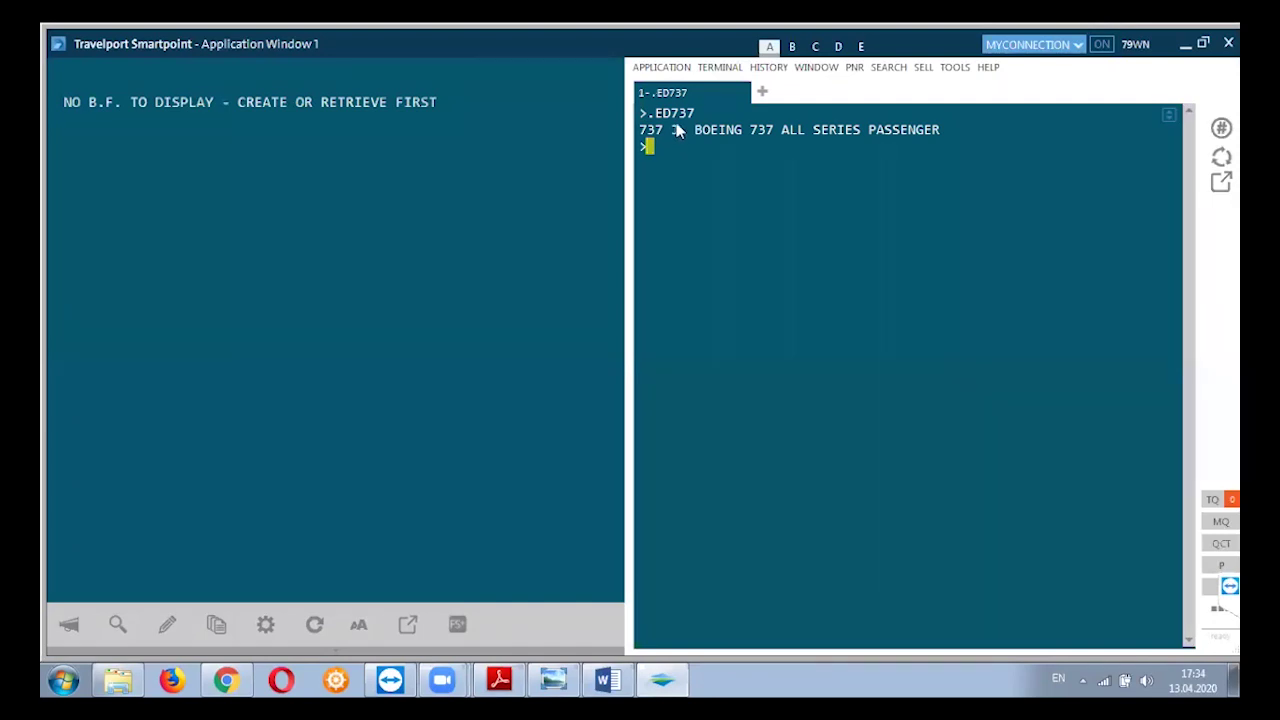
drag(693, 130, 941, 130)
click(718, 160)
text(.ED320)
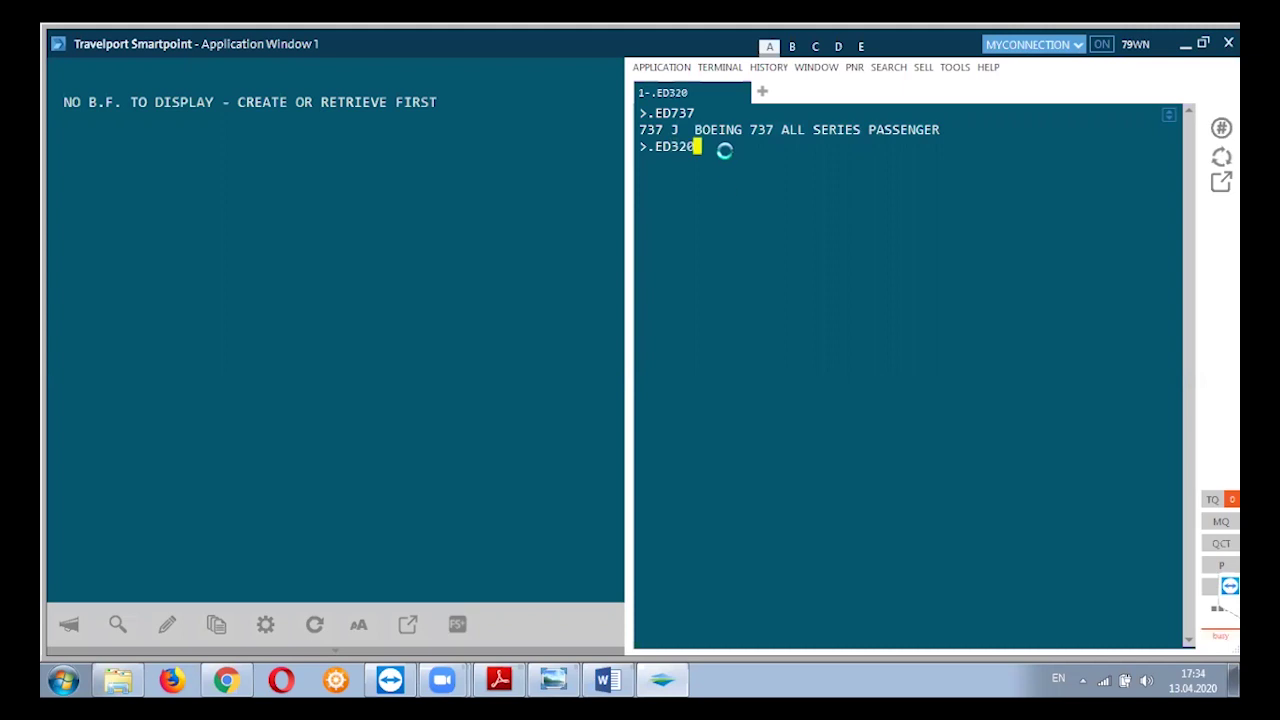
Run .ED320 to show Airbus Industrie A320-100/200, then enter .EEAIRBUS.
key(Return)
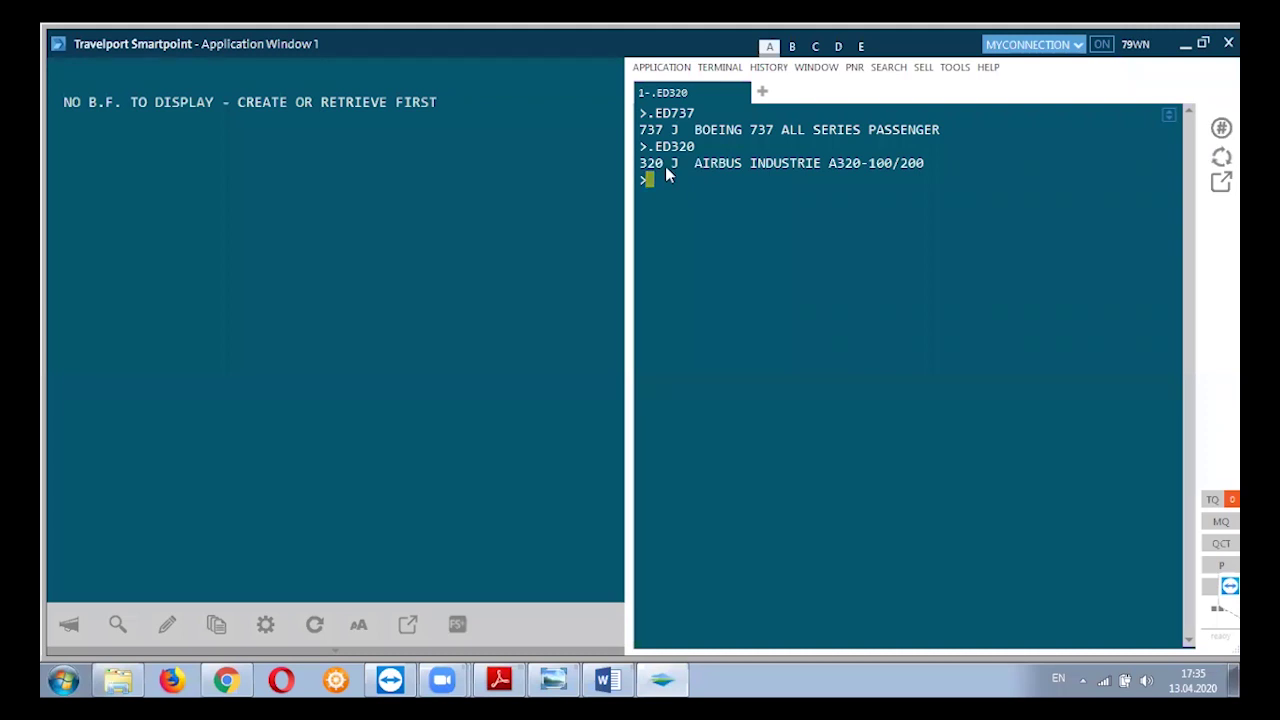
text(.EEAIRBUS)
List the Airbus type codes, decode E90 as Embraer 190 with .EDE90, then clear the terminal.
key(Return)
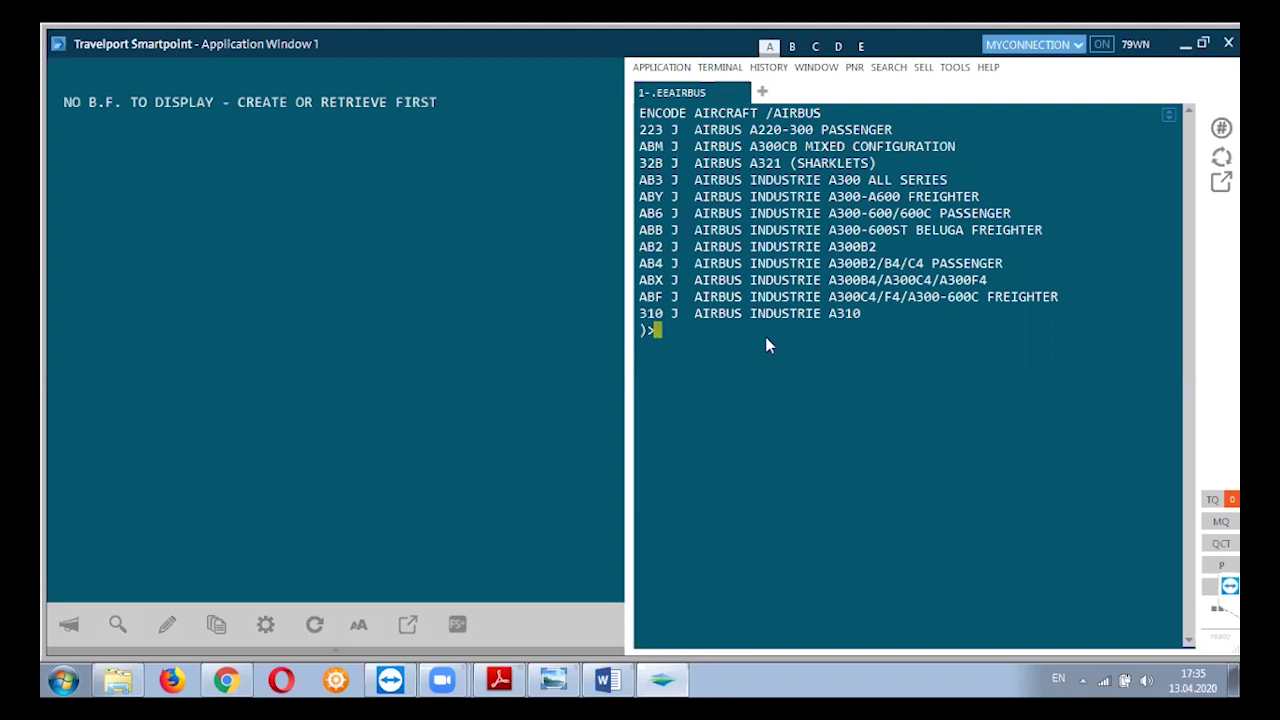
text(.EDE90)
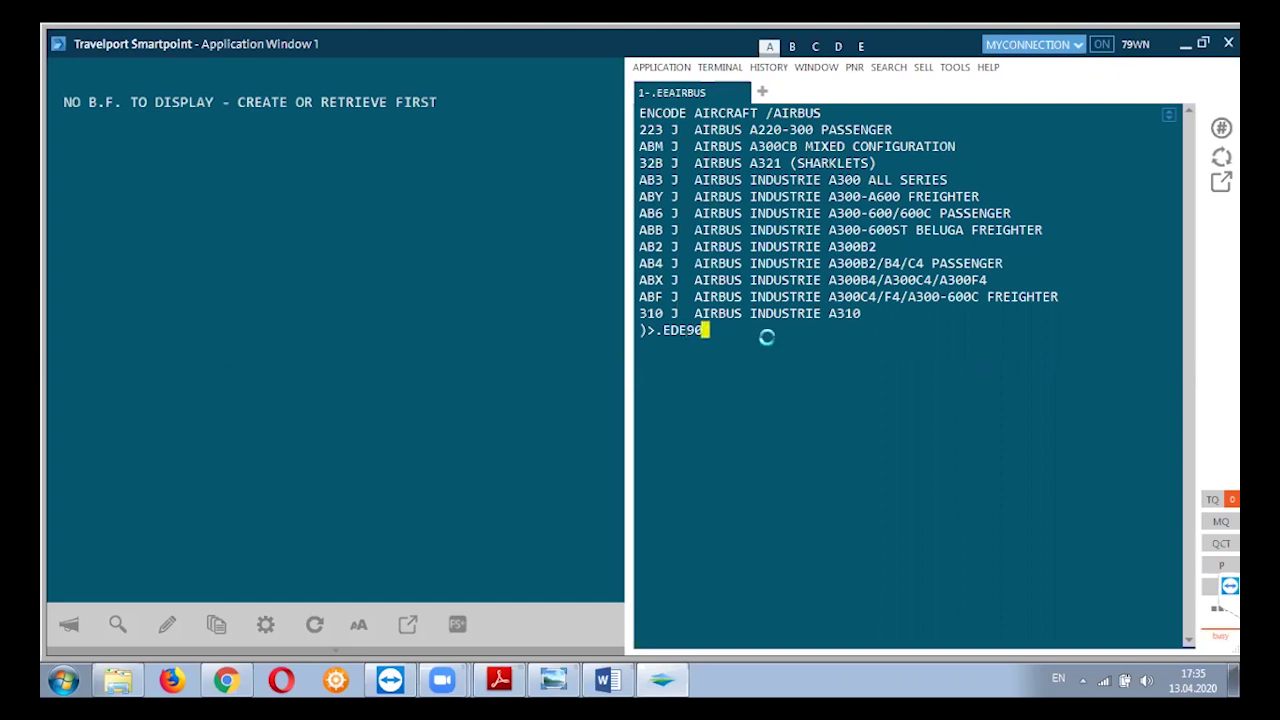
key(Return)
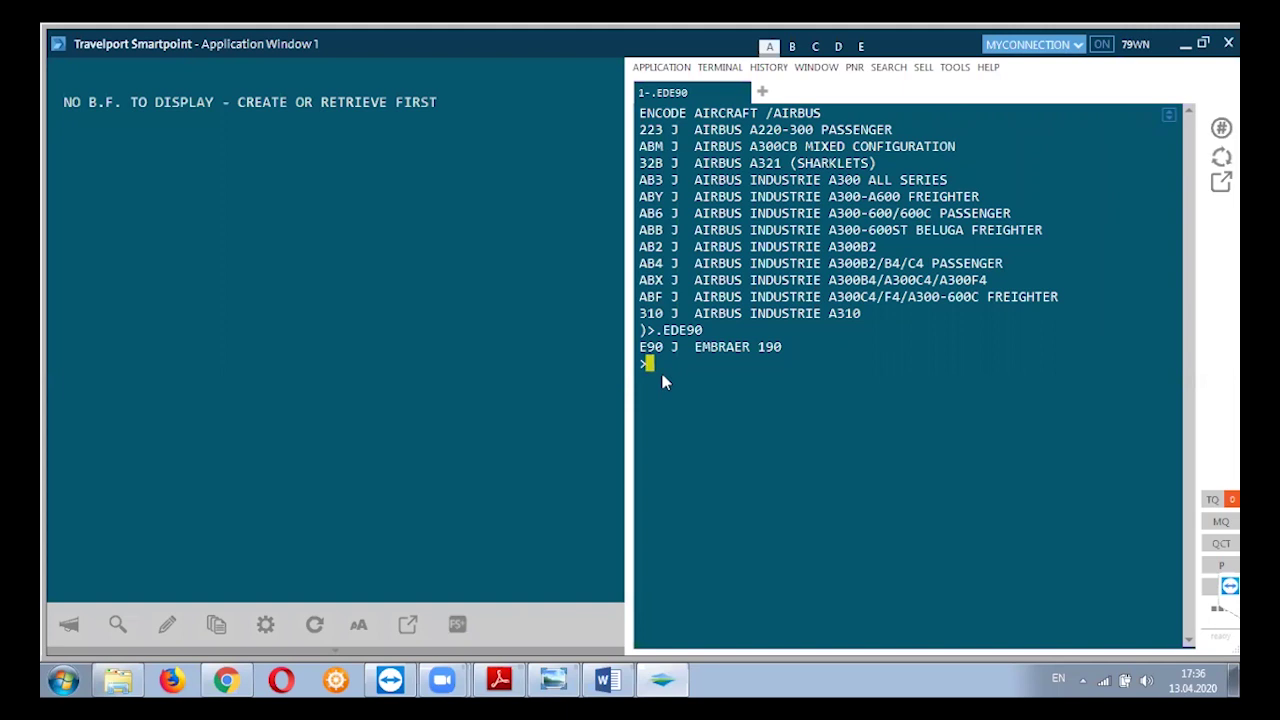
key(ctrl+w)
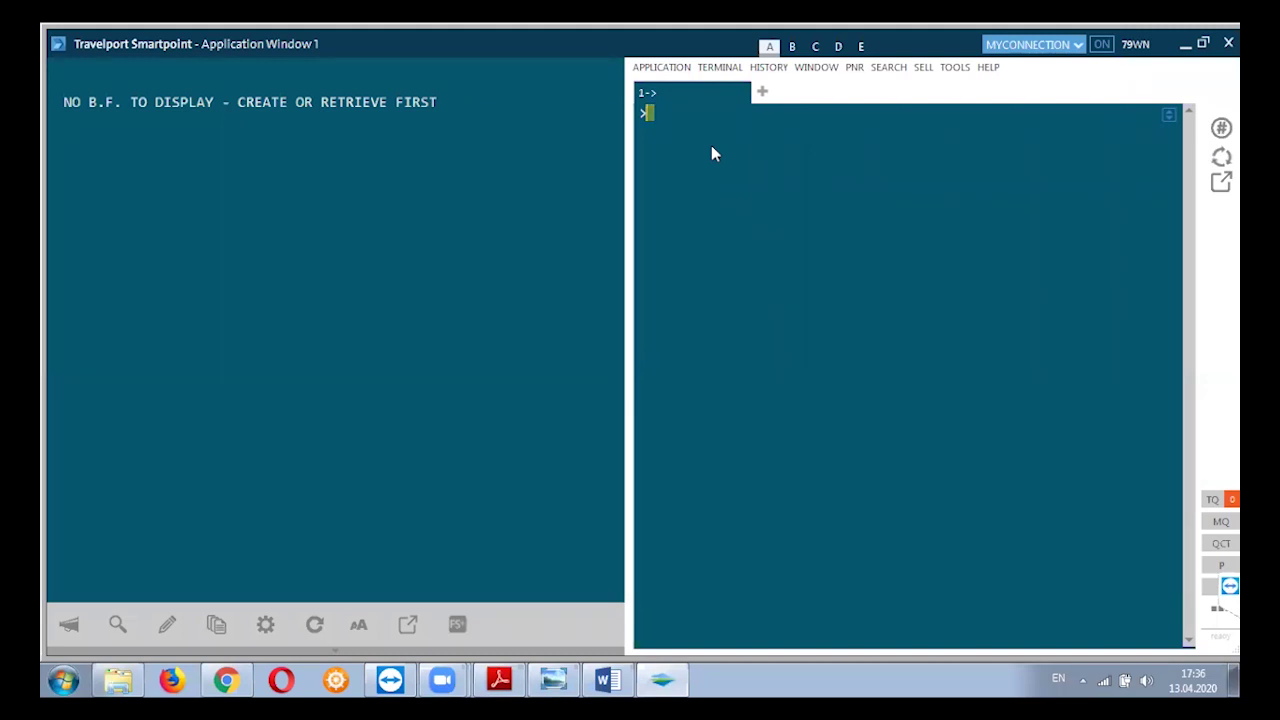
Run .LEBRAZIL to get country code BR, point it out, then enter .LDBR.
text(.LEBRAZIL)
key(Return)
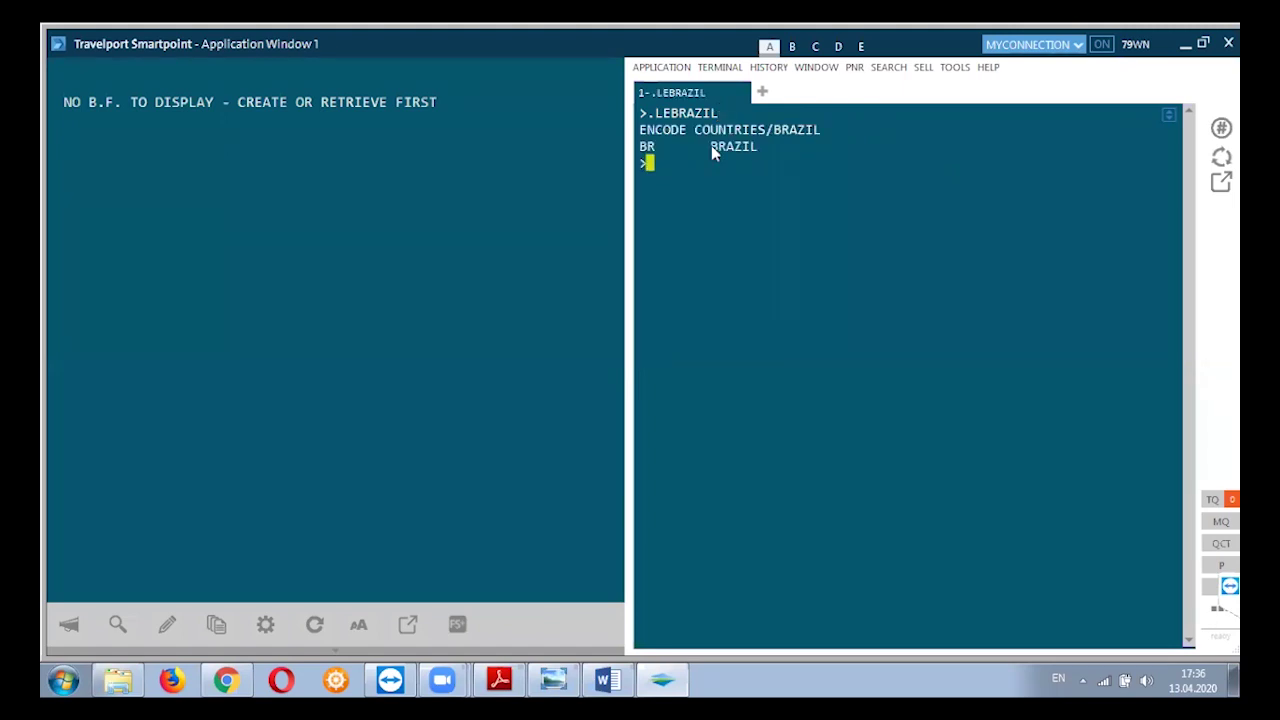
click(640, 146)
click(669, 166)
text(.LDBR)
Run .LDBR to show BR R Brazil.
key(Return)
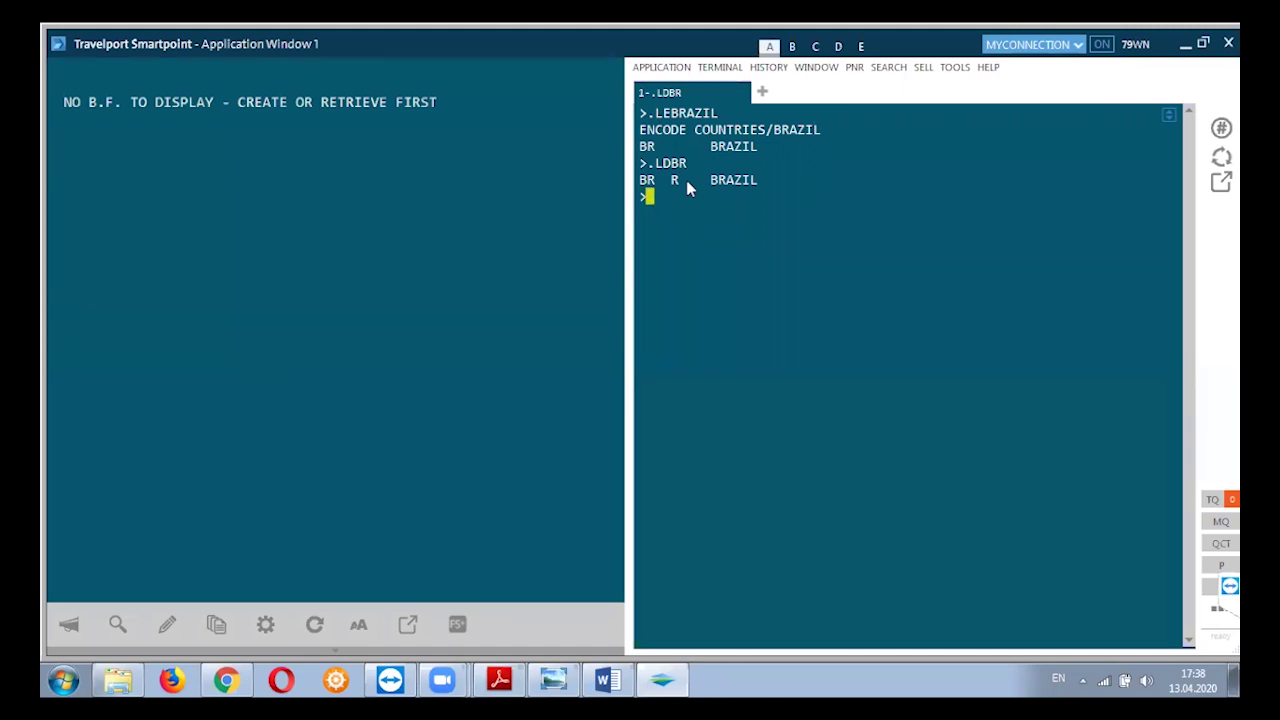
Decode Australia with .RDAU to list its states and territories, AC through WA.
text(.RD)
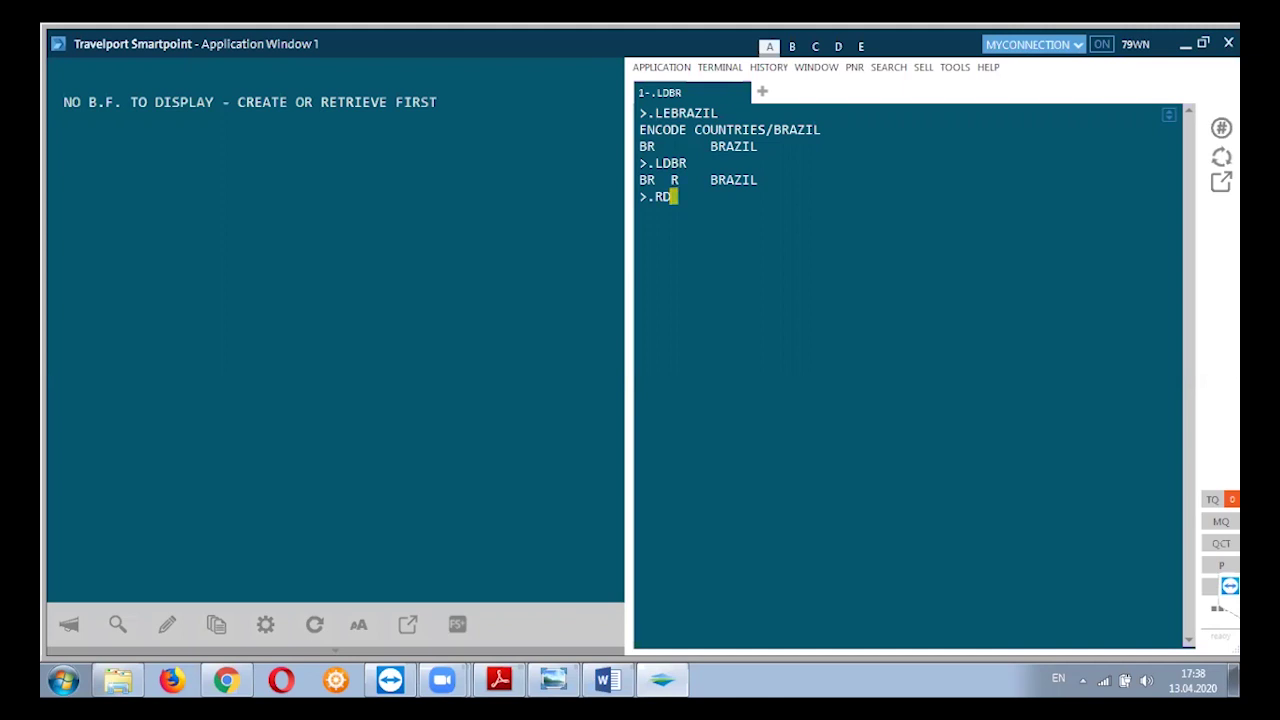
text(AU)
key(Return)
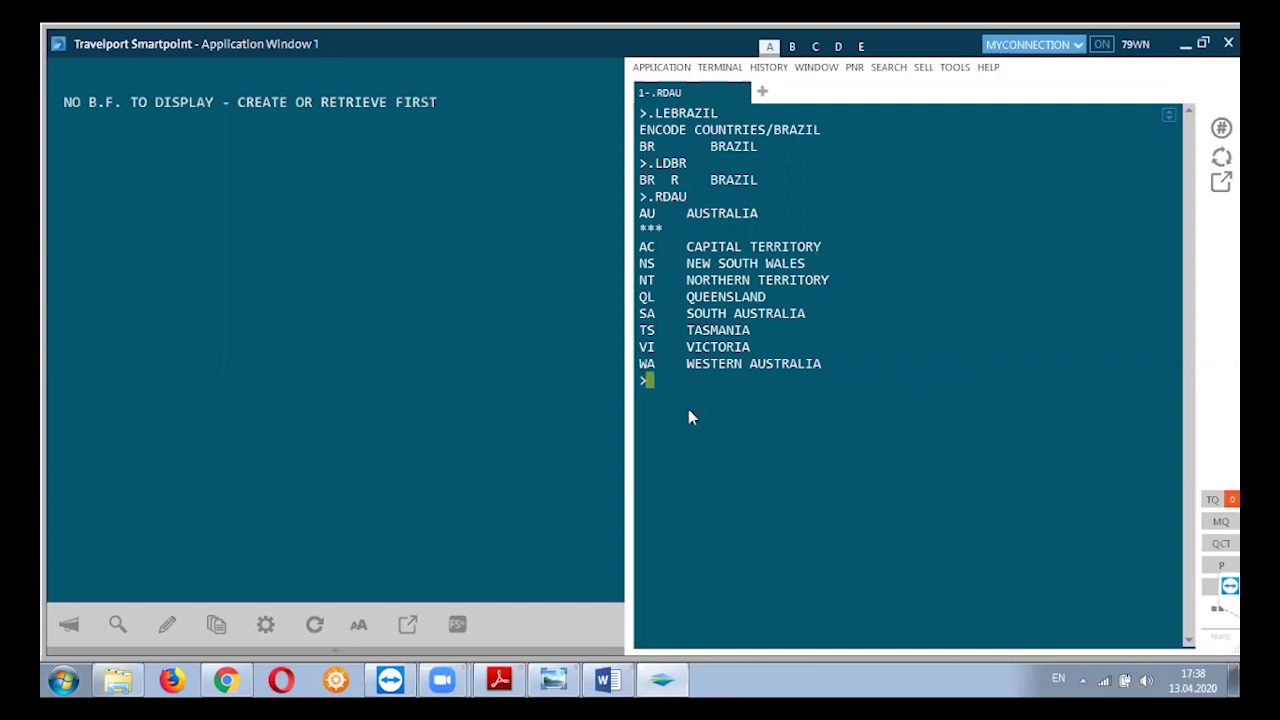
text(.RD)
After a rejected .RDCAU, list Canada's provinces with .RDCA and extend to Yukon with MD.
text(CAU)
key(Return)
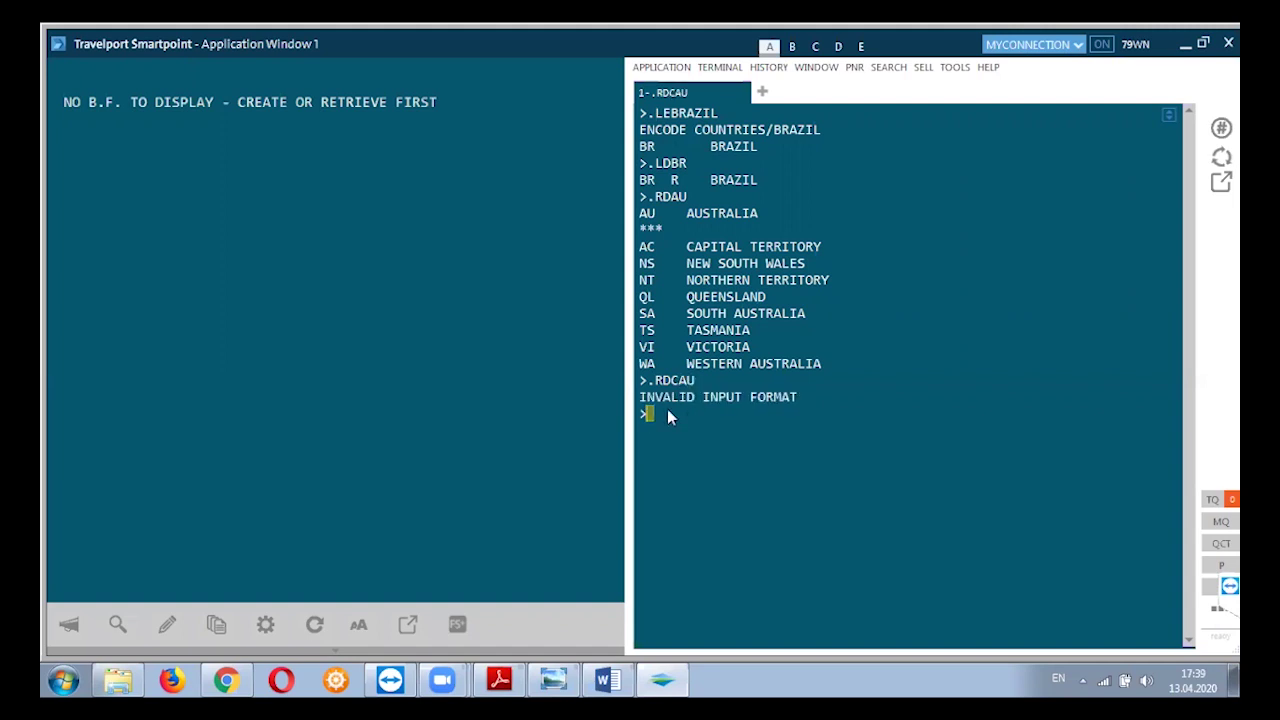
text(.RDCA)
key(Return)
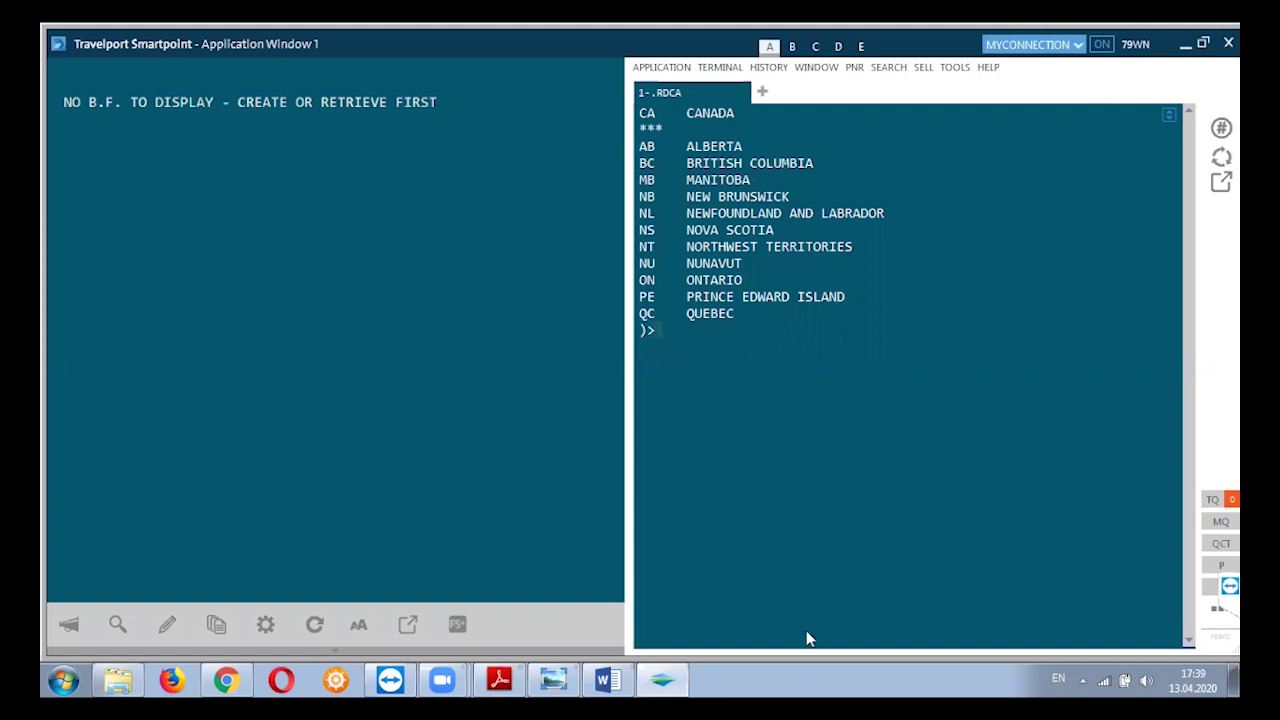
click(645, 336)
text(MD)
key(Return)
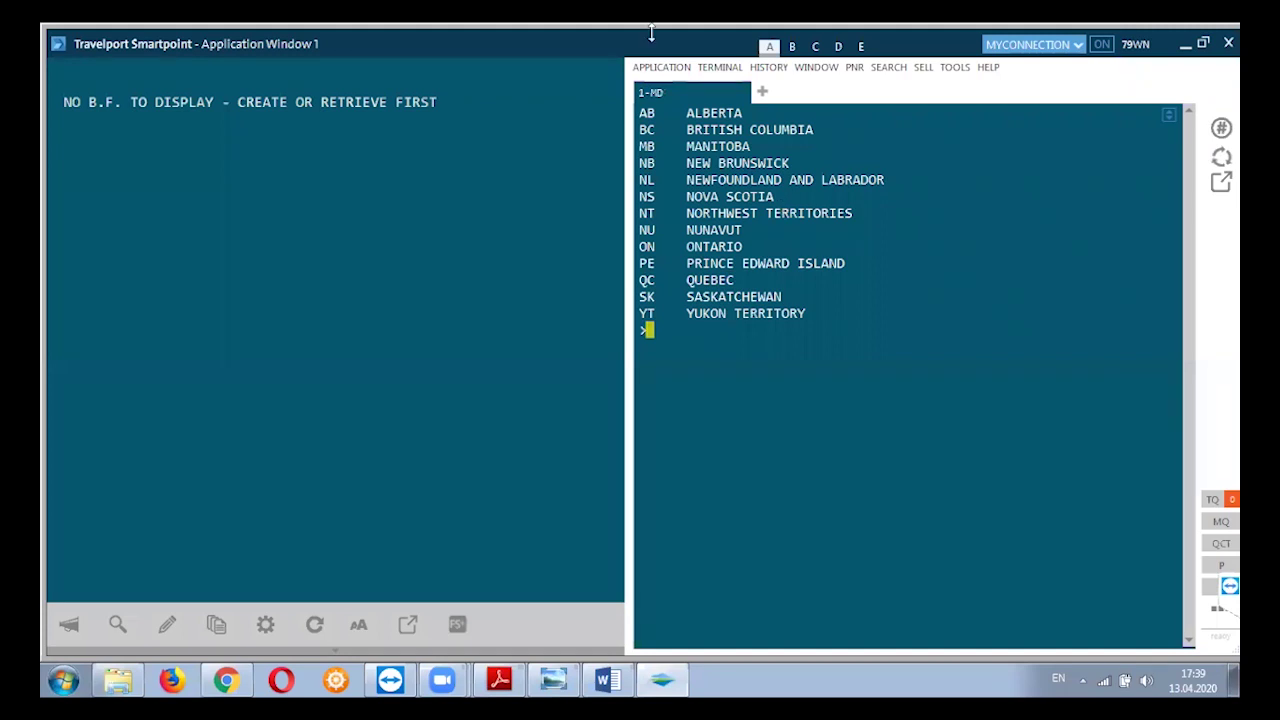
text(MU)
key(Return)
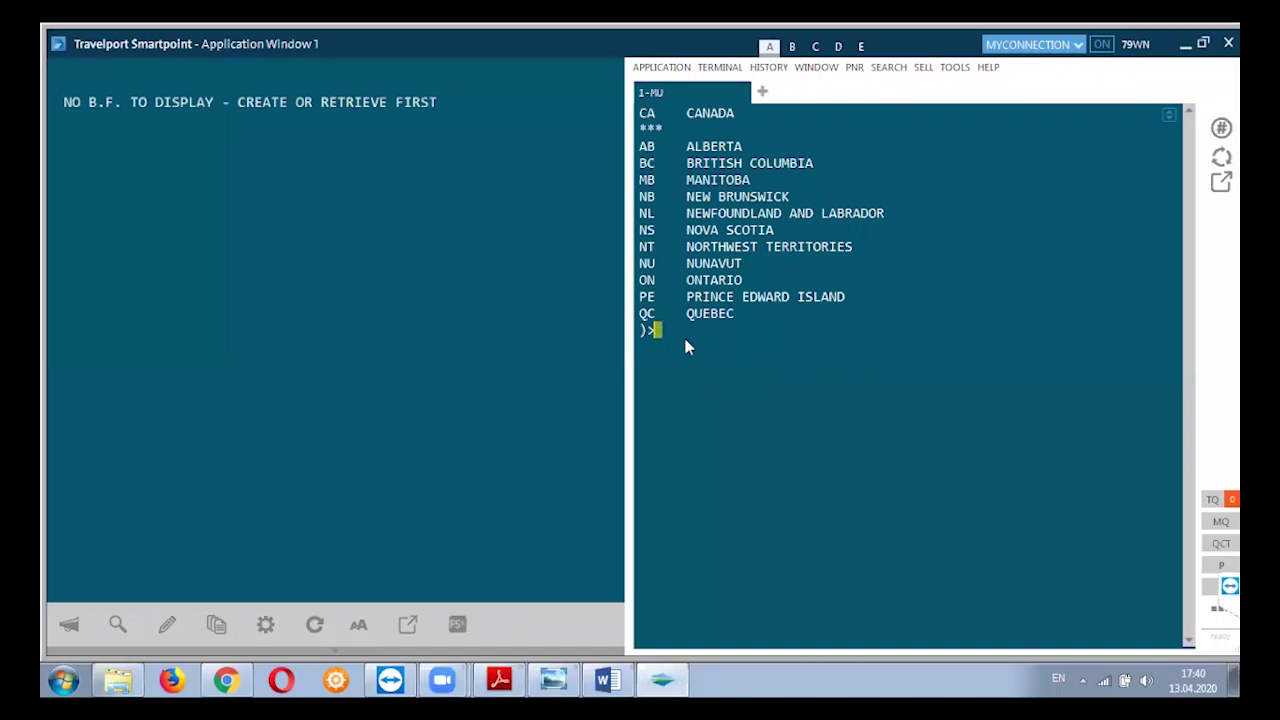
text(MB)
key(Return)
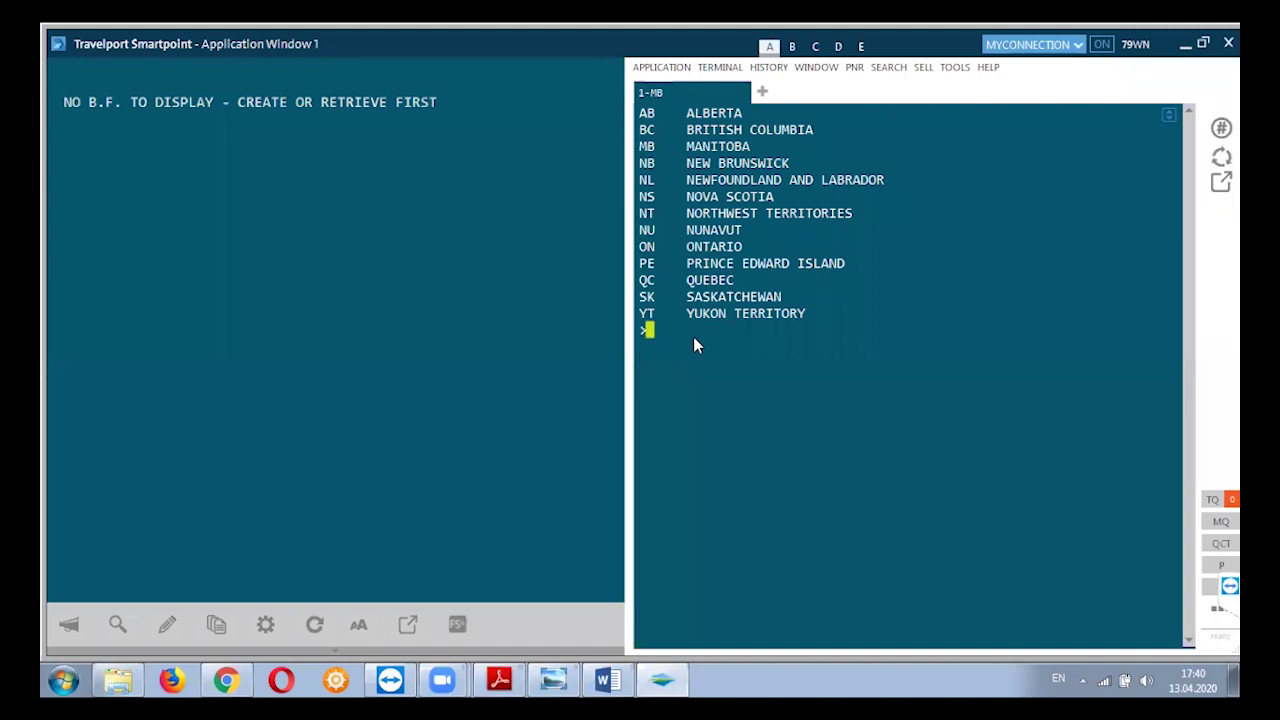
text(MT)
key(Return)
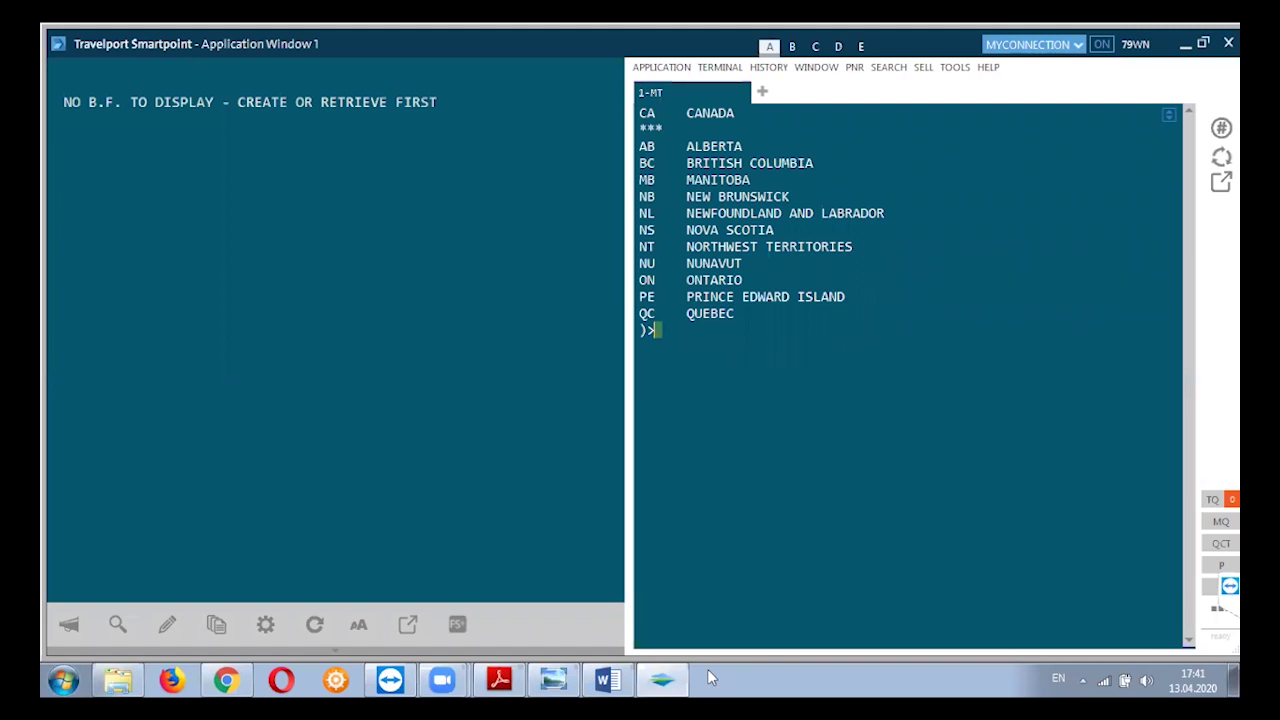
Bring the Galileo PDF manual forward at page 1.23's .RDAUQL and .RD region-decode examples.
click(520, 678)
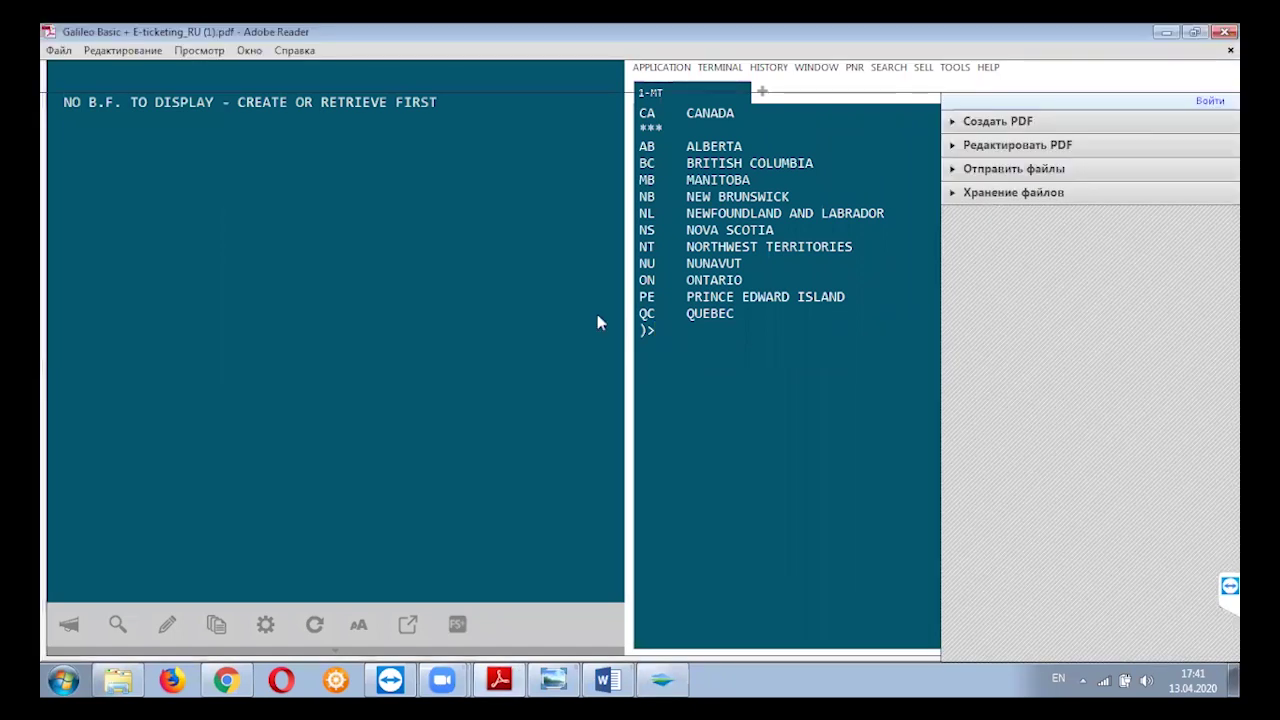
scroll(343, 204, down, 5)
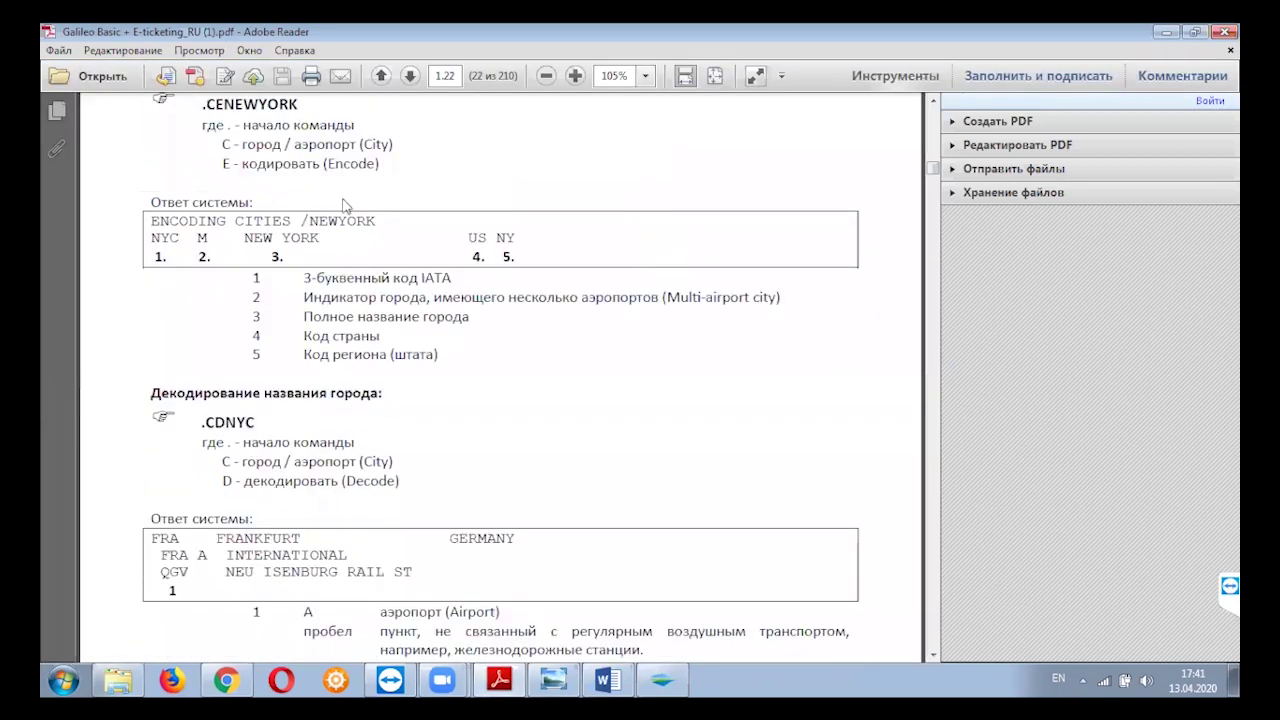
scroll(343, 204, down, 4)
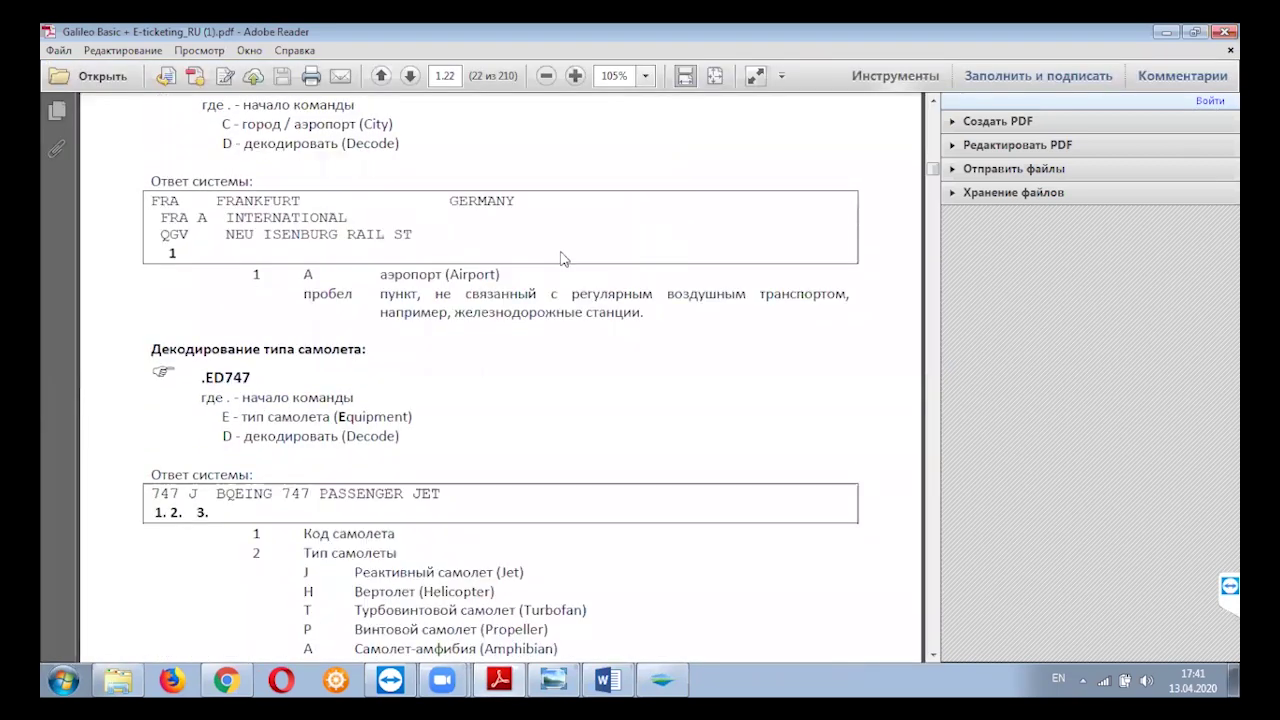
scroll(562, 259, down, 5)
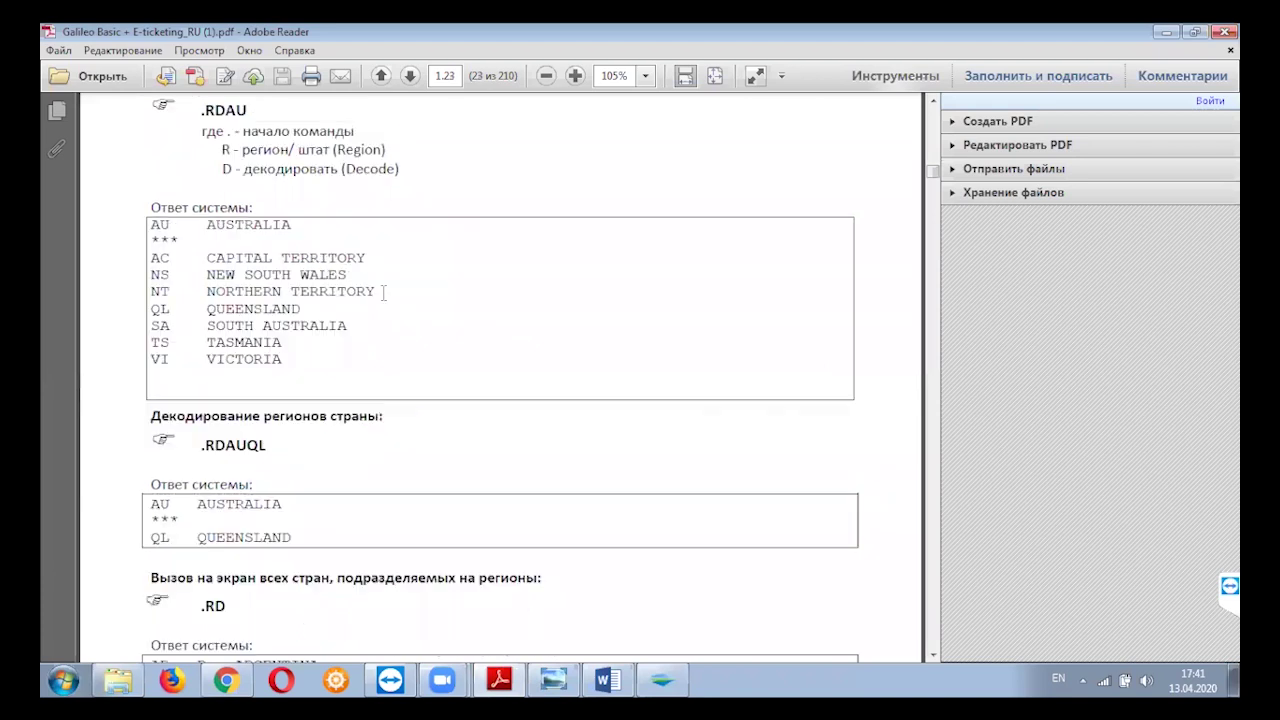
scroll(938, 632, down, 3)
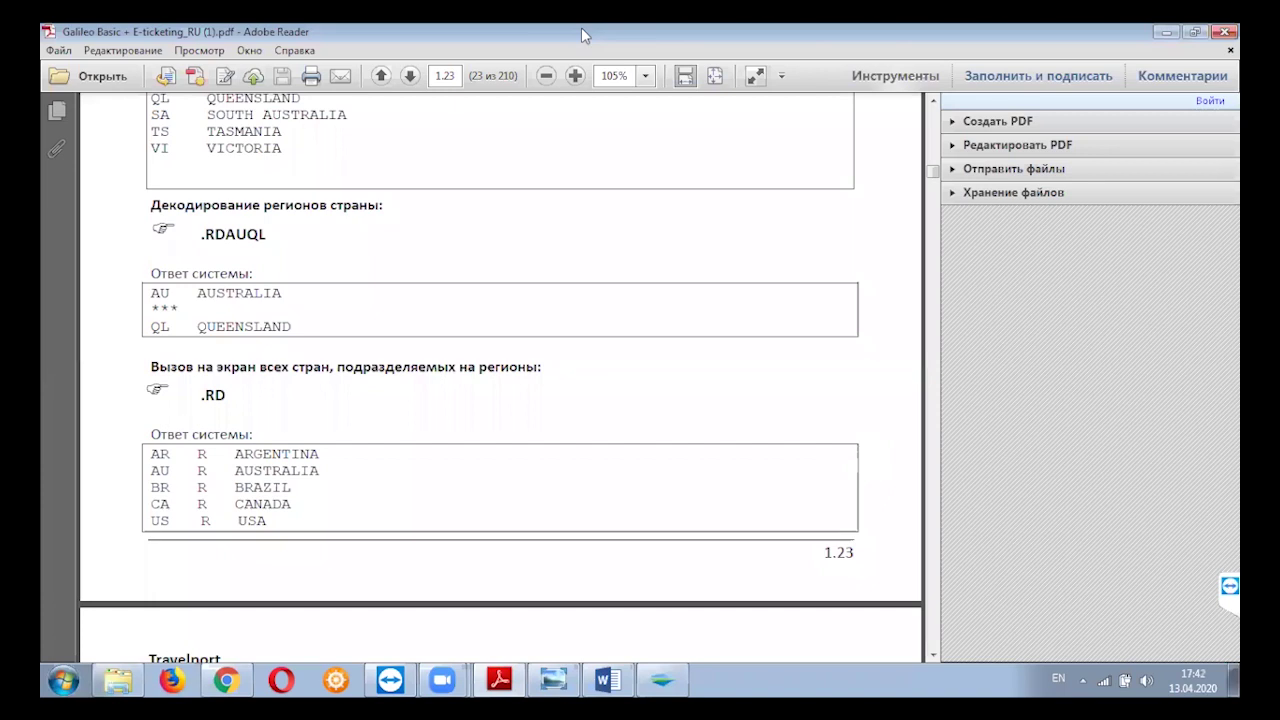
Scroll the PDF down to the nearest-airport lookup section, then switch to the Travelport YouTube channel.
key(Down)
key(Down)
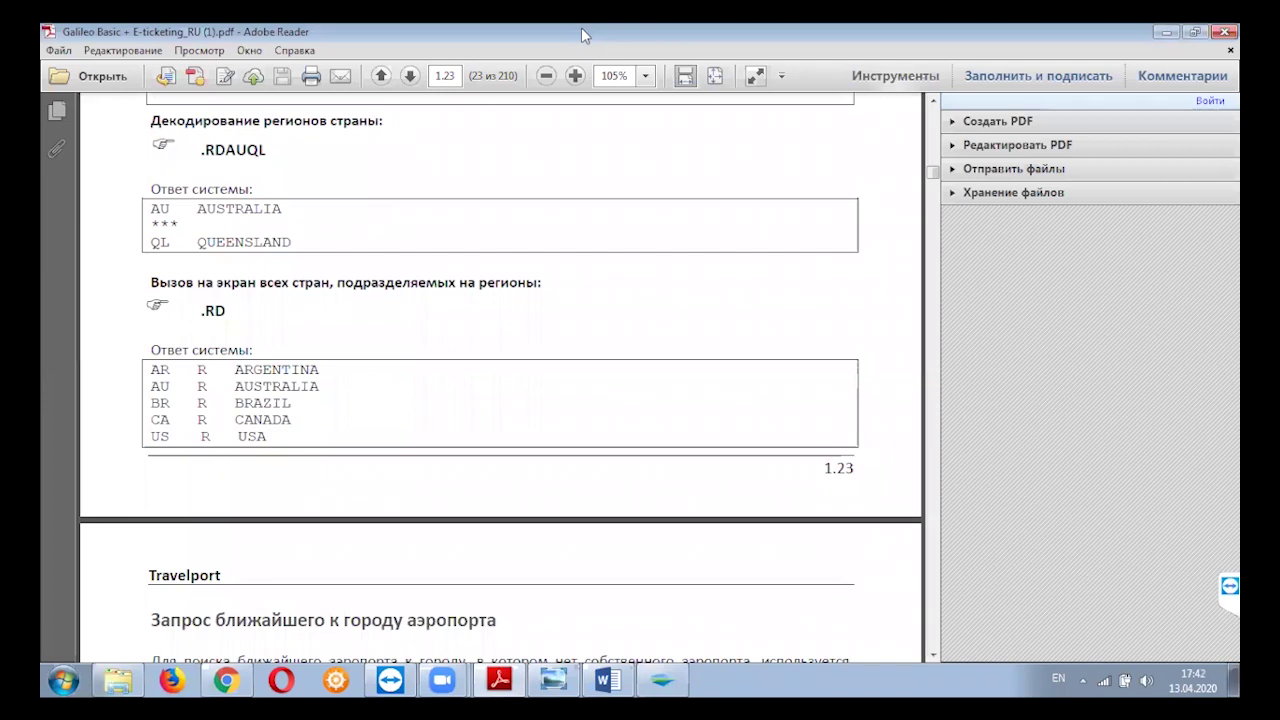
key(Down)
key(Down)
key(Down)
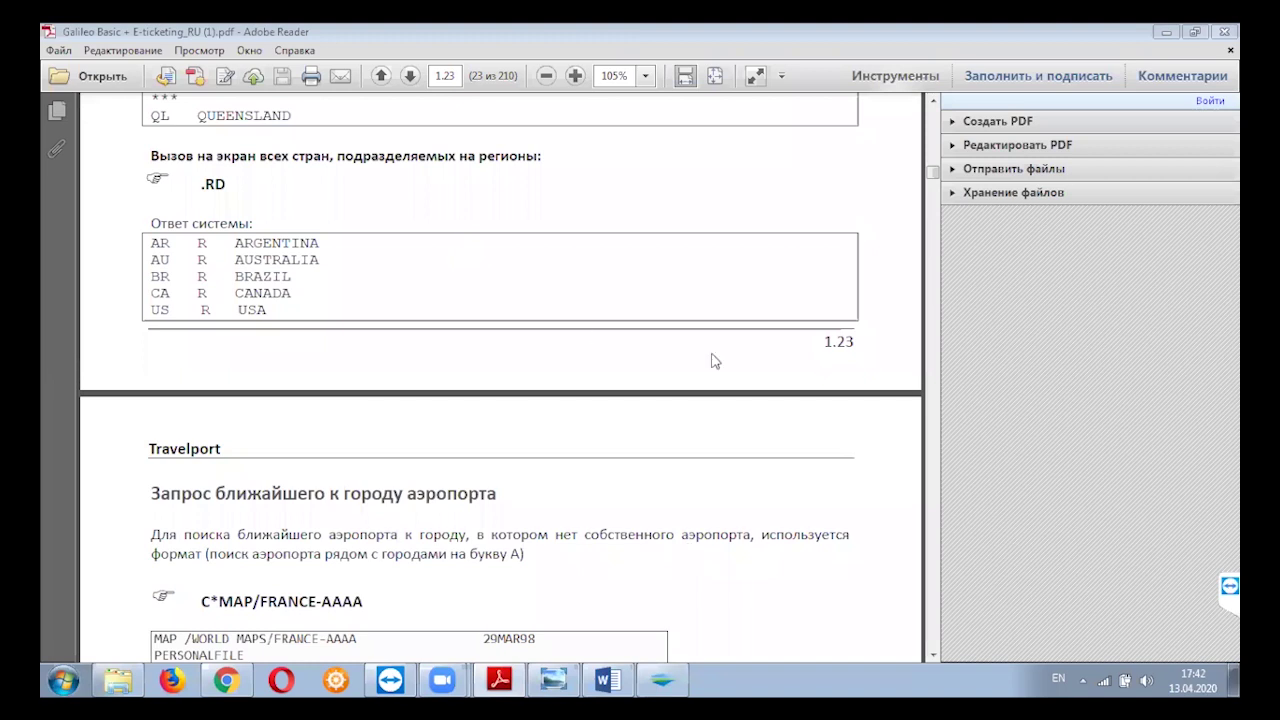
key(alt+Tab)
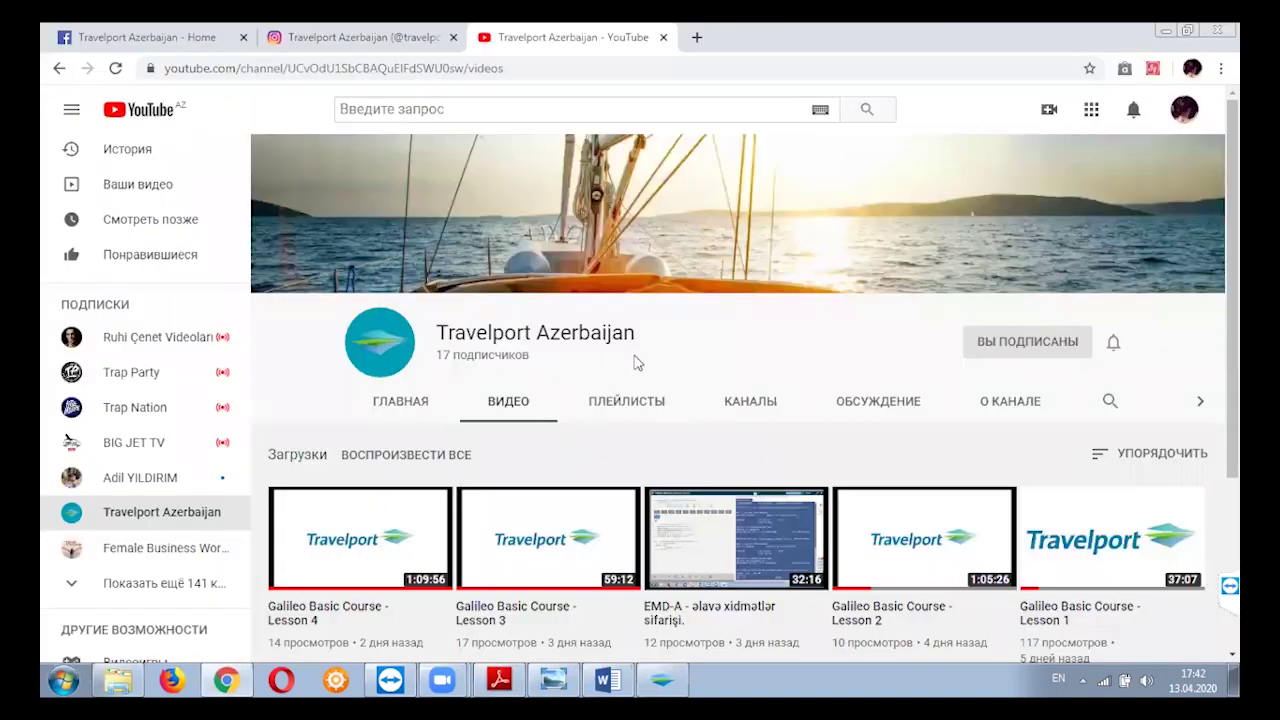
Scroll through the Travelport channel's uploaded videos, then switch to the Galileo Notepad document.
scroll(306, 366, down, 3)
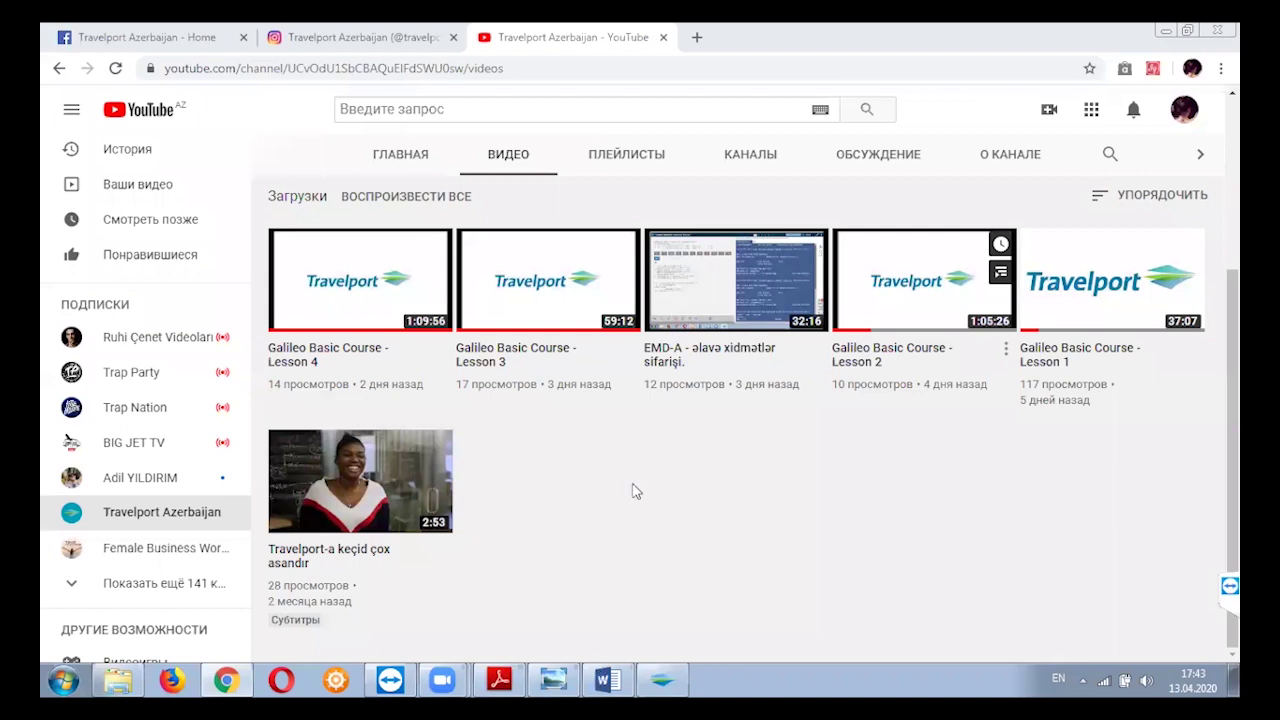
key(alt+Tab)
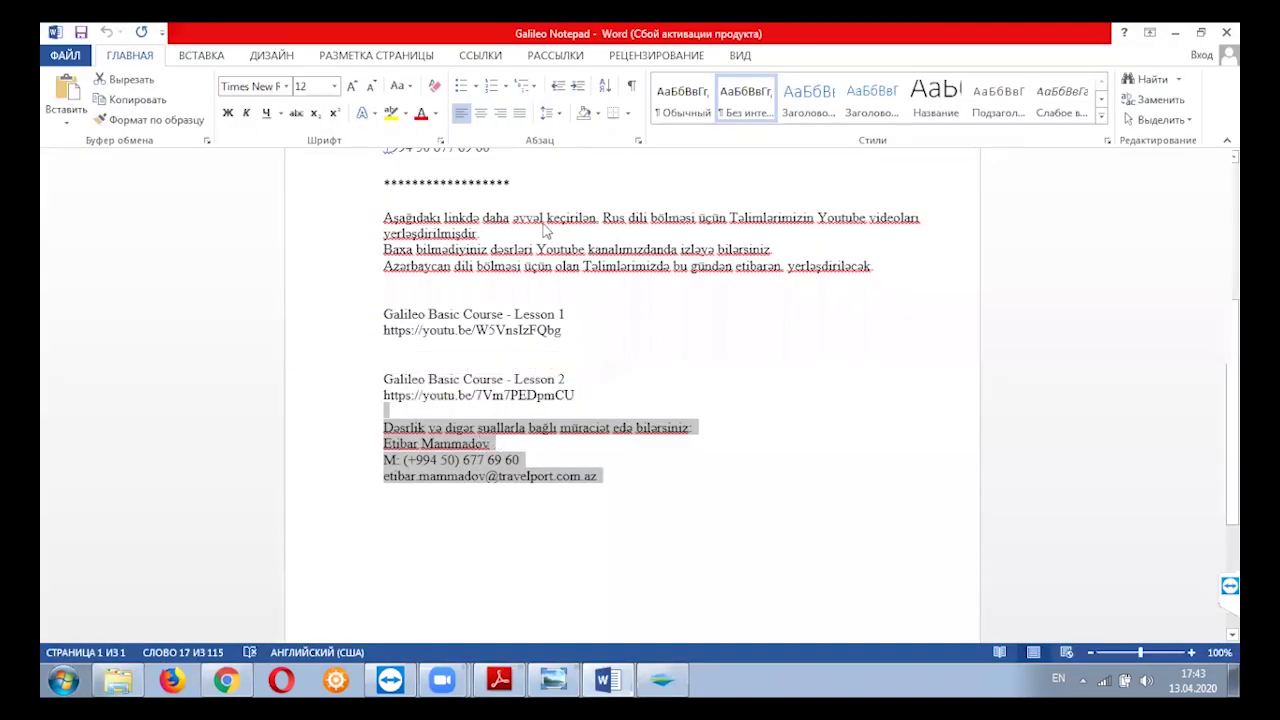
Copy the support-contact paragraph from Galileo Notepad, then minimize Word and the browser.
right_click(547, 212)
click(546, 203)
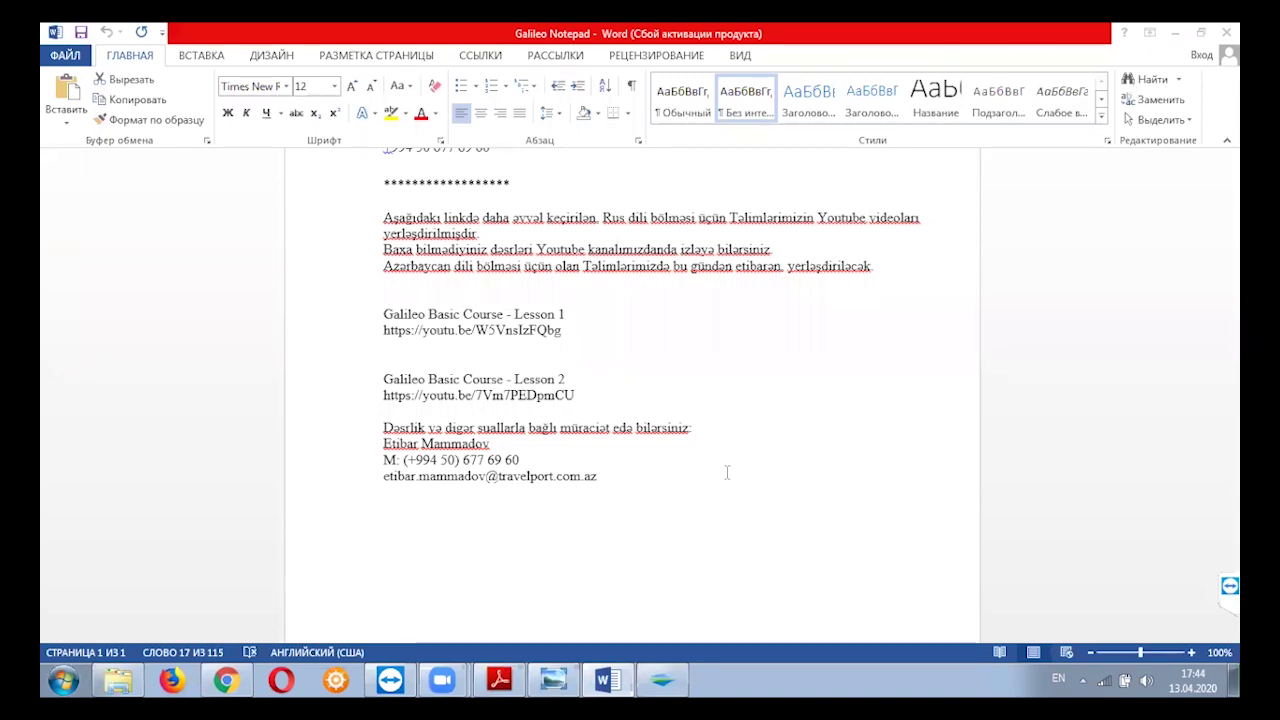
scroll(724, 474, up, 3)
scroll(721, 476, up, 4)
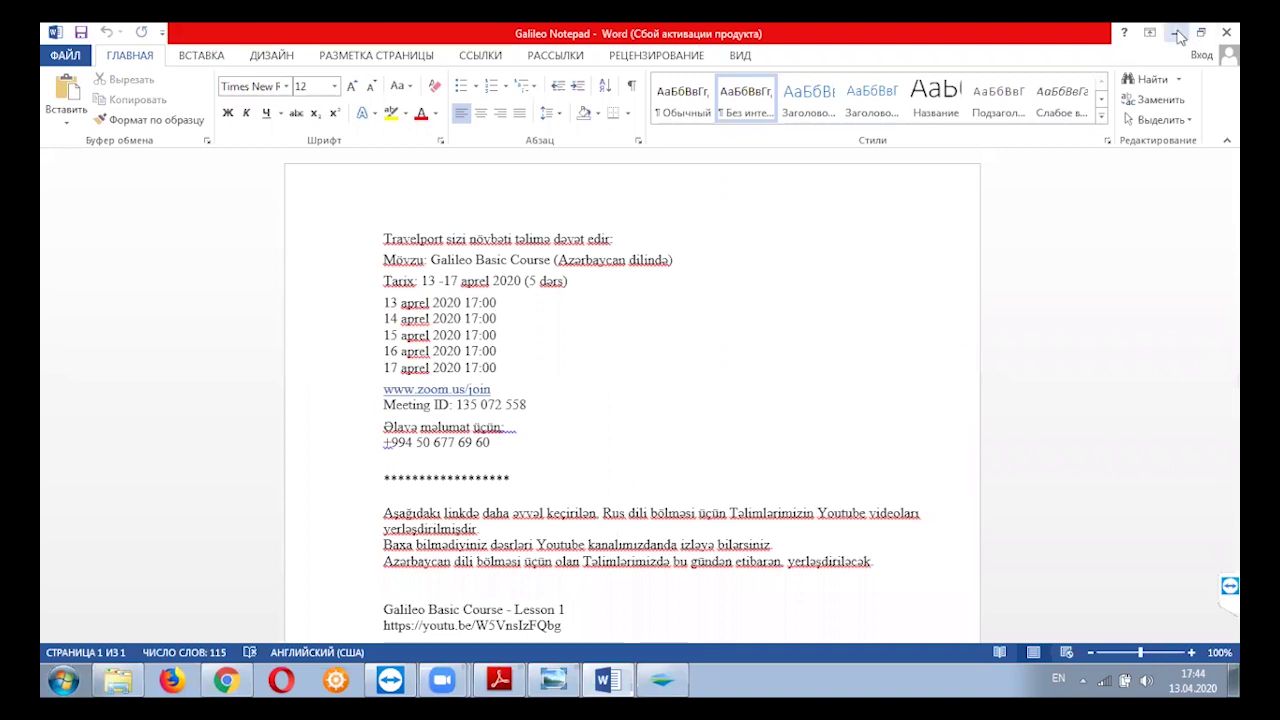
click(1177, 34)
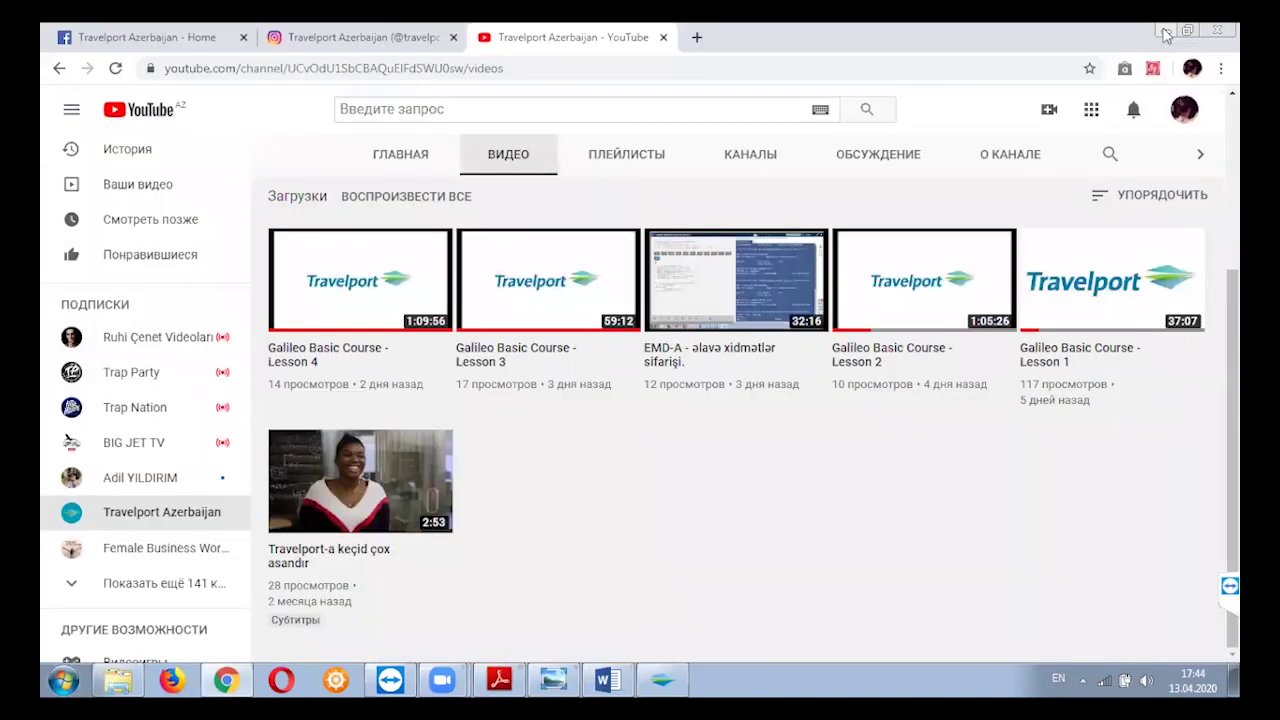
click(1166, 34)
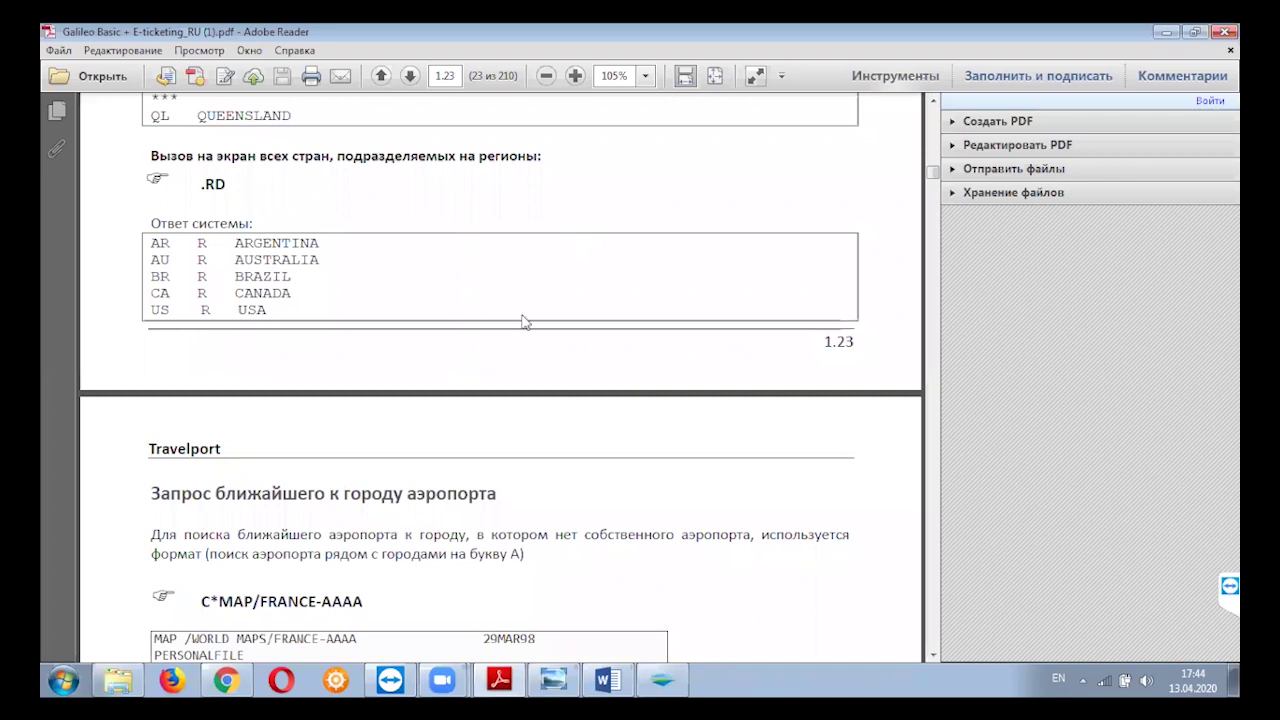
Scroll the Galileo PDF past pages 1.24–1.25 to Exercise 1 on page 1.26.
scroll(521, 314, down, 5)
scroll(521, 314, down, 5)
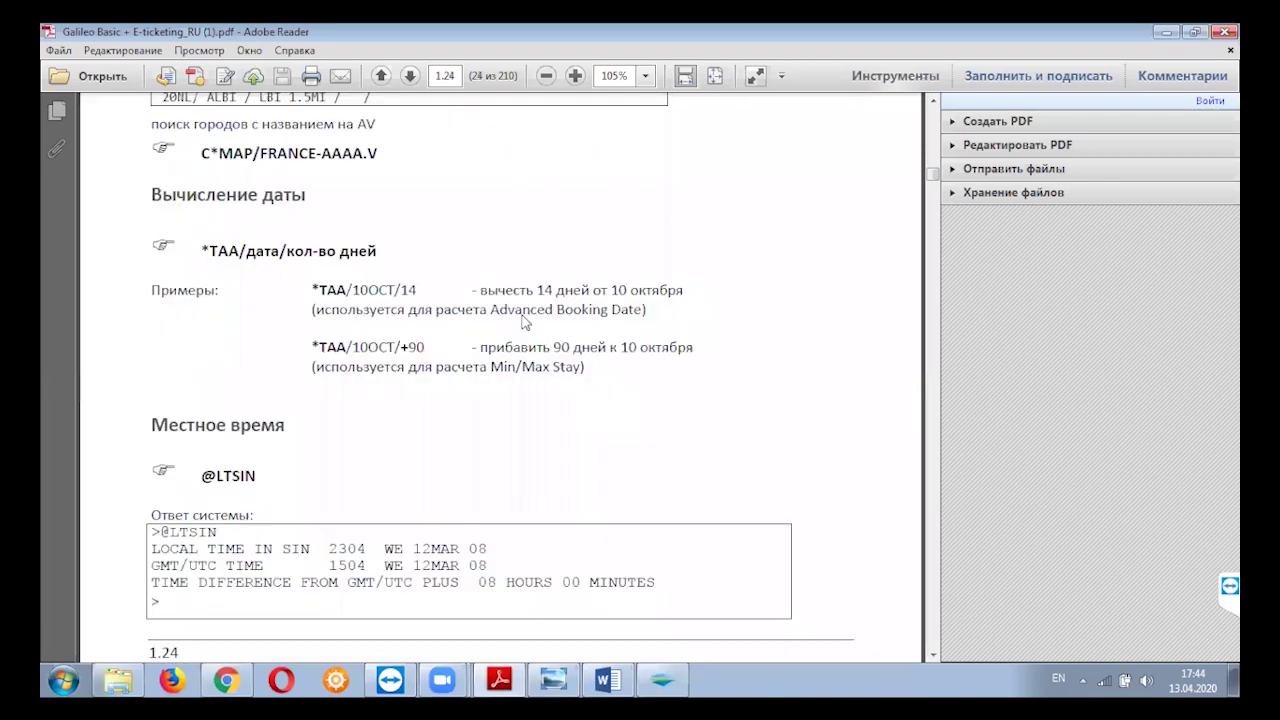
scroll(521, 314, down, 10)
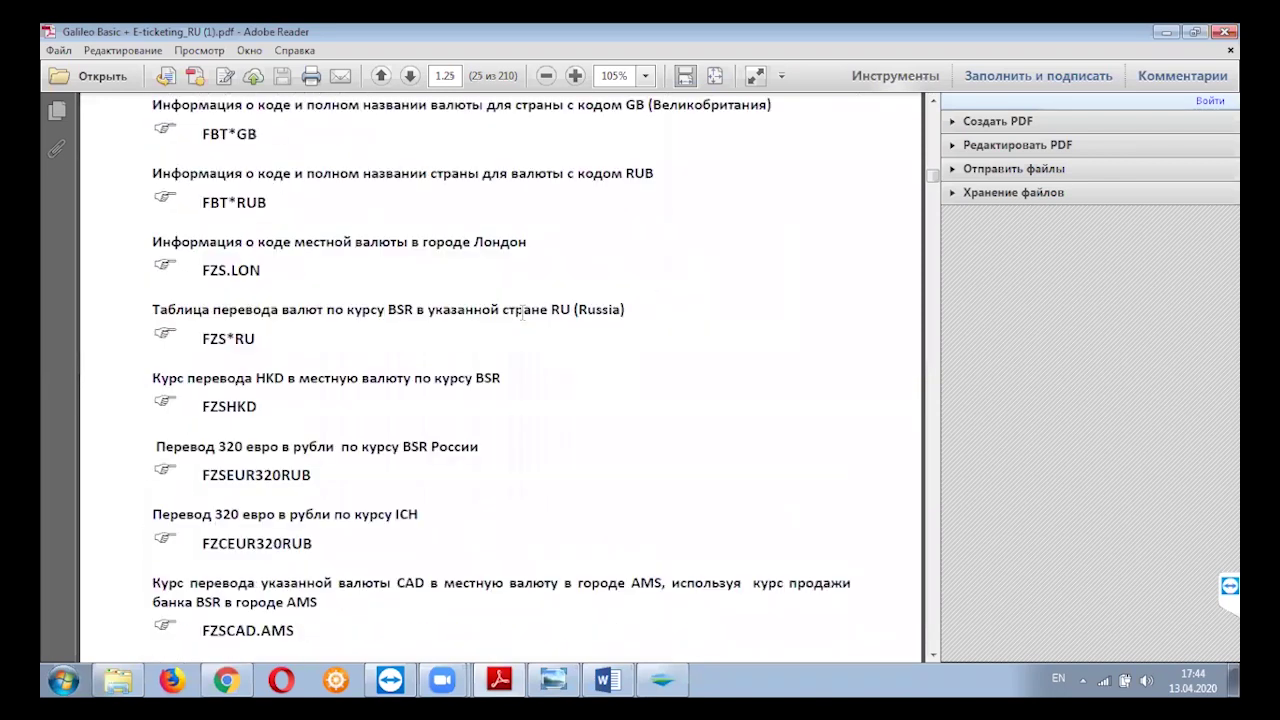
scroll(522, 318, down, 2)
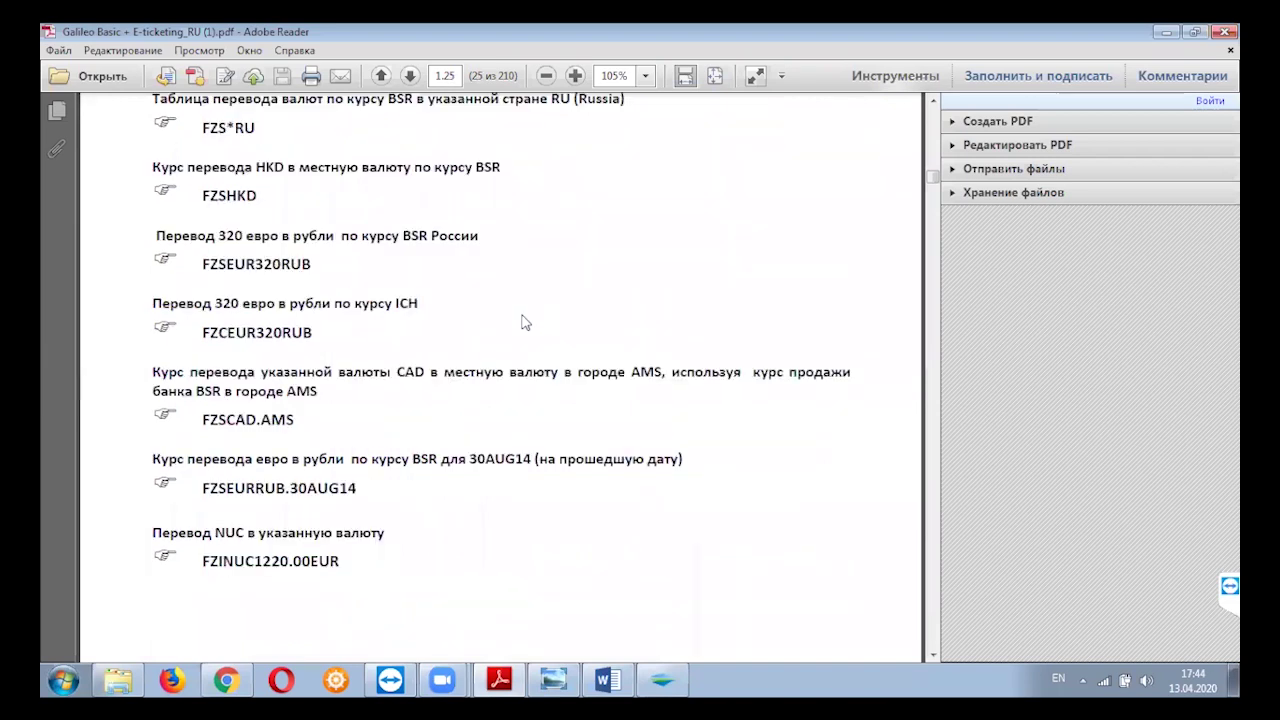
scroll(521, 322, down, 4)
scroll(523, 320, down, 6)
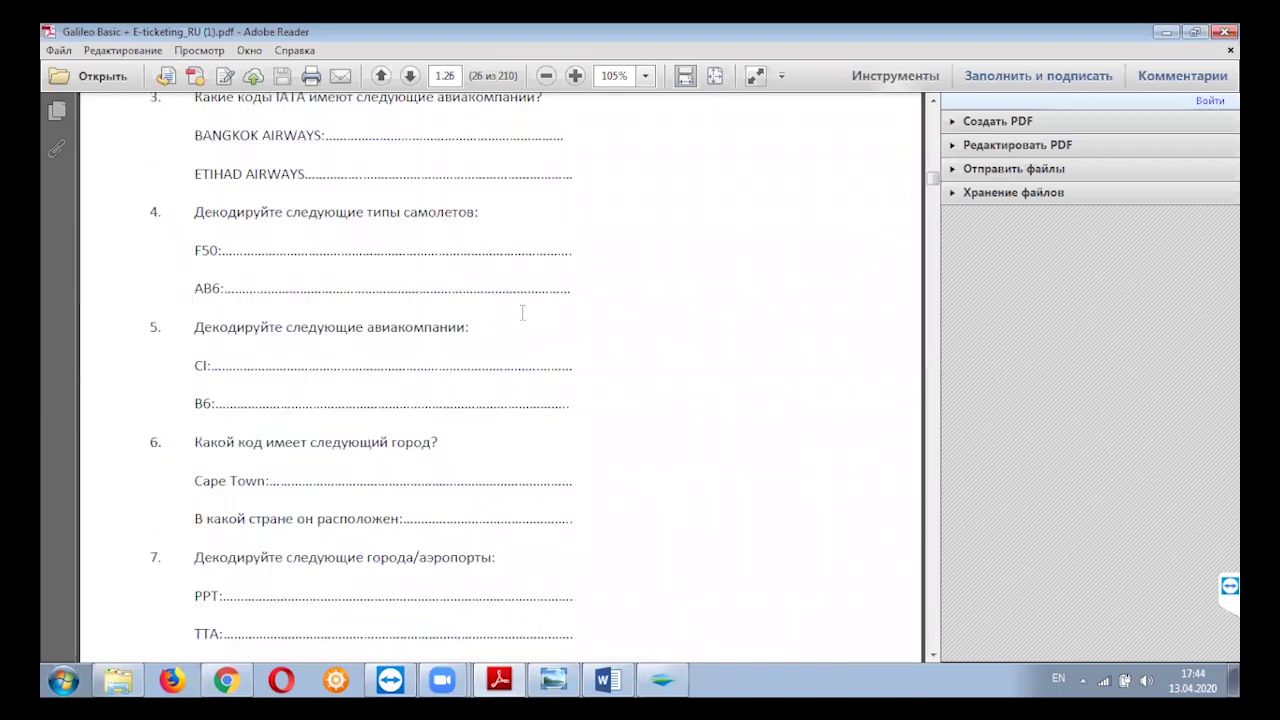
scroll(522, 314, up, 5)
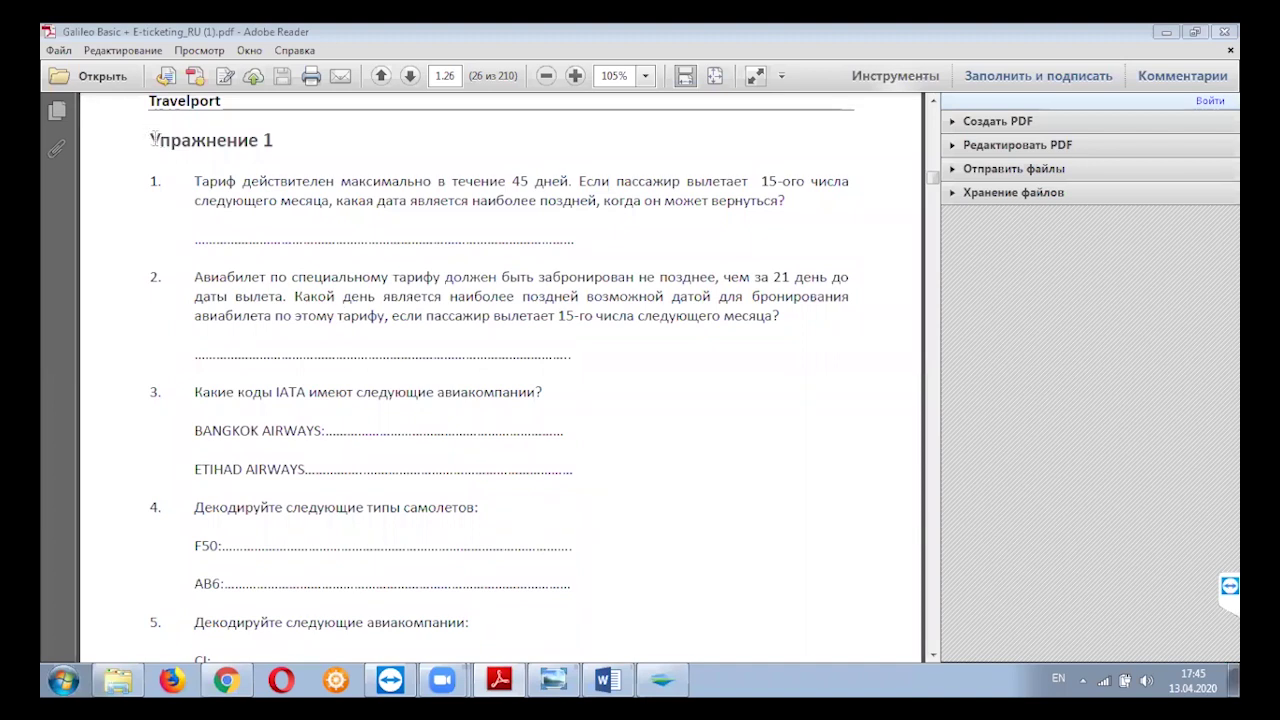
Look over Exercise 1 questions 7–10, then return to the Упражнение 1 heading.
scroll(431, 318, down, 5)
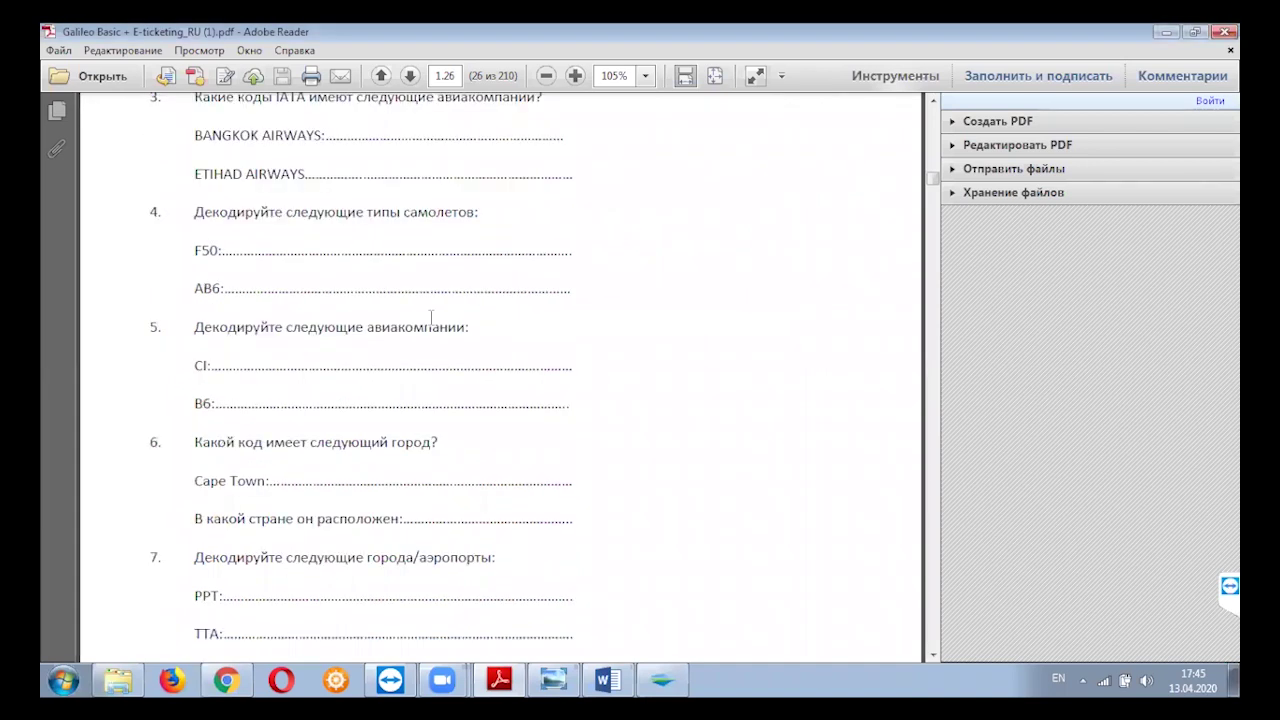
scroll(438, 362, down, 1)
scroll(416, 437, down, 7)
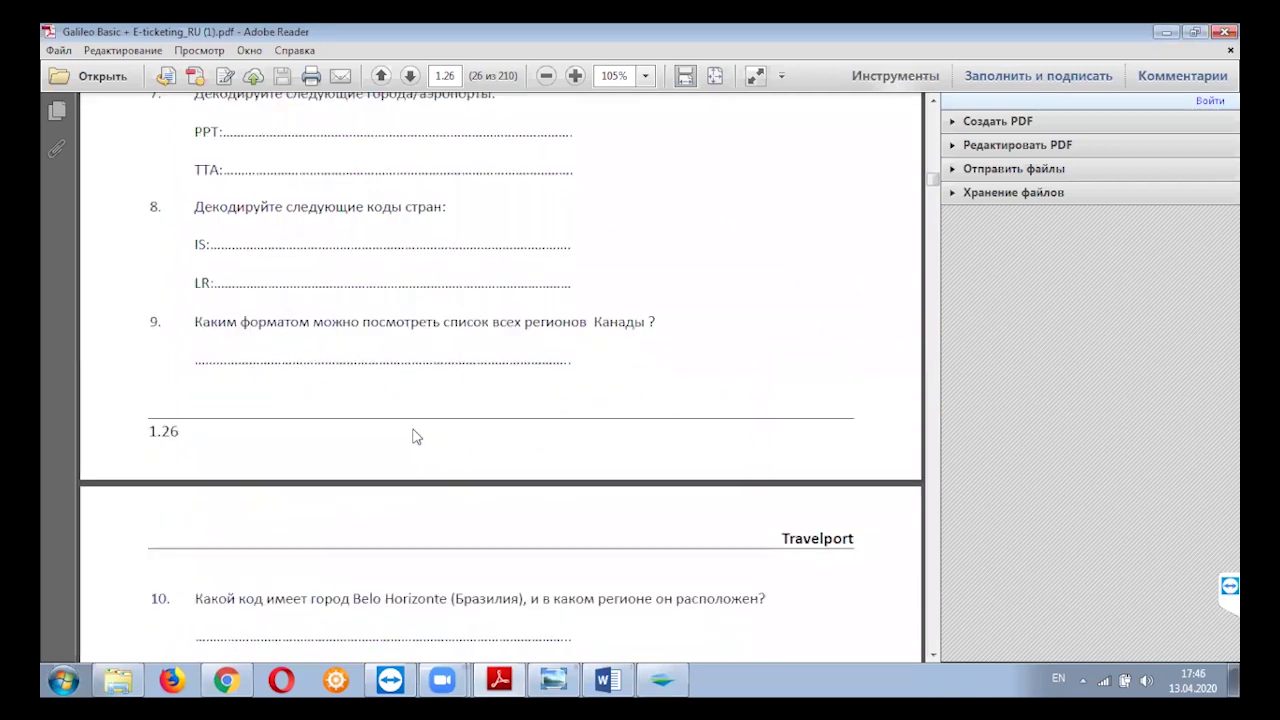
scroll(430, 415, up, 4)
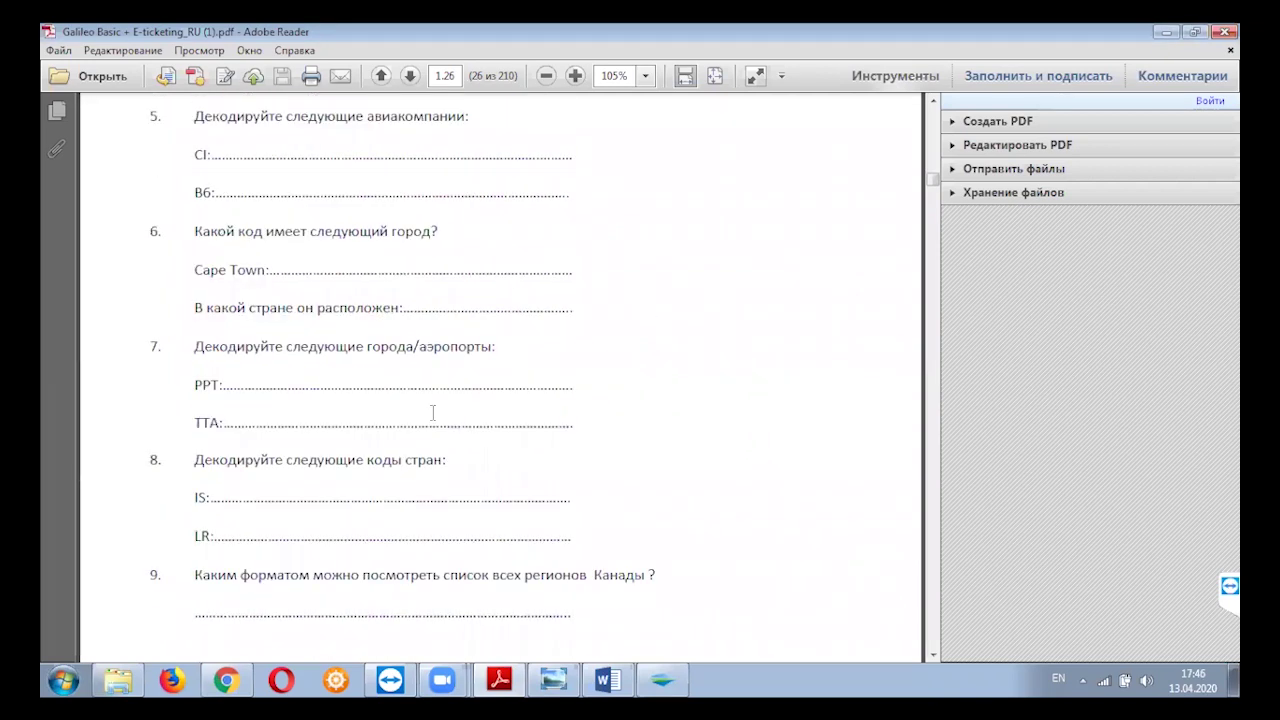
scroll(433, 413, up, 8)
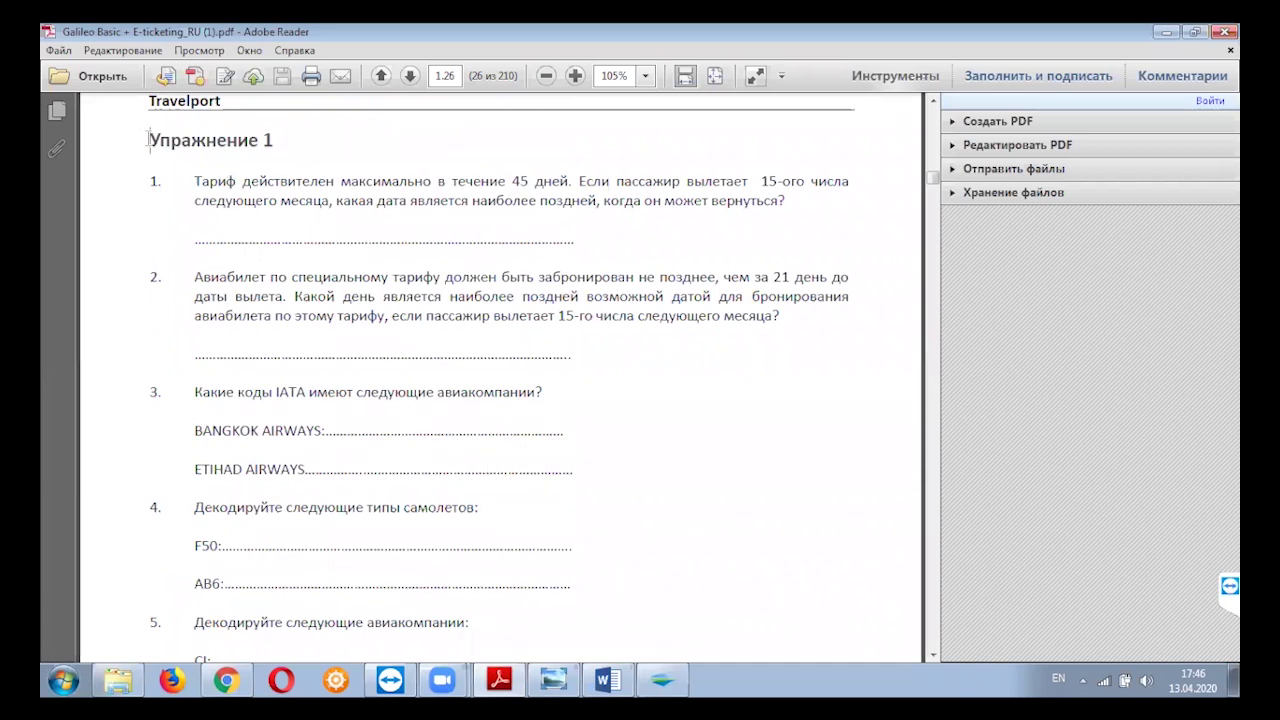
click(149, 140)
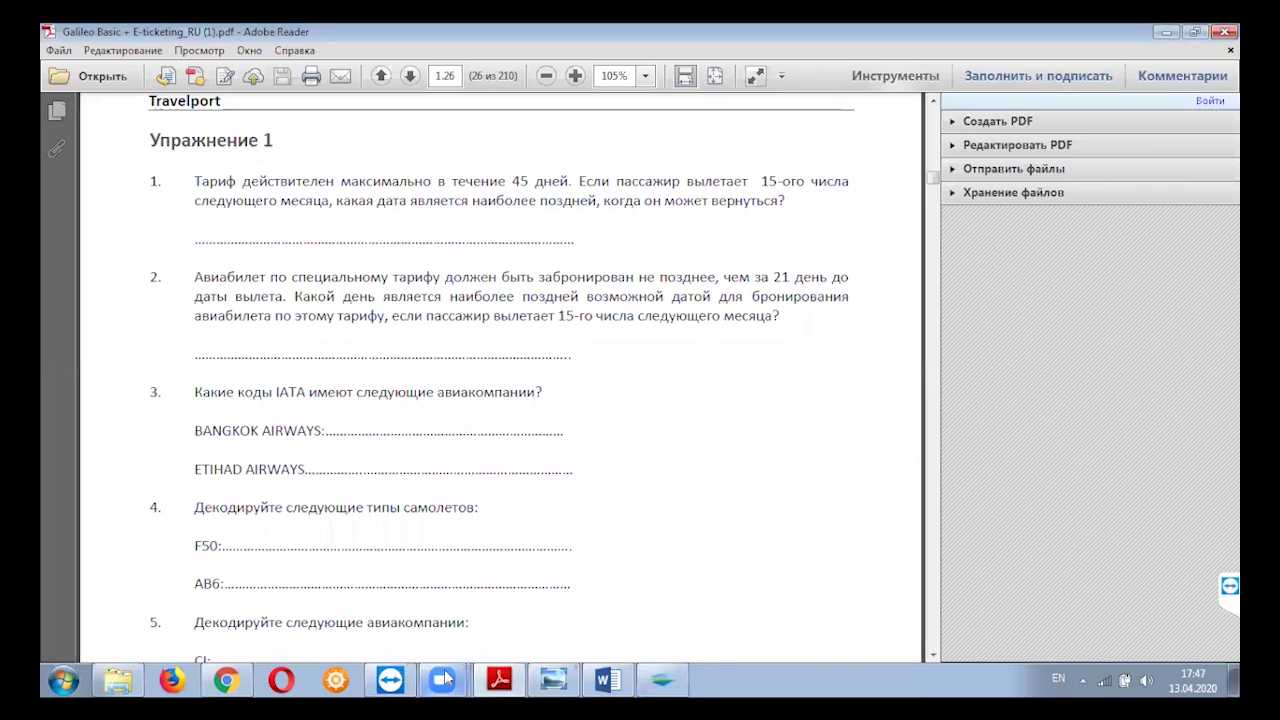
key(alt+Tab)
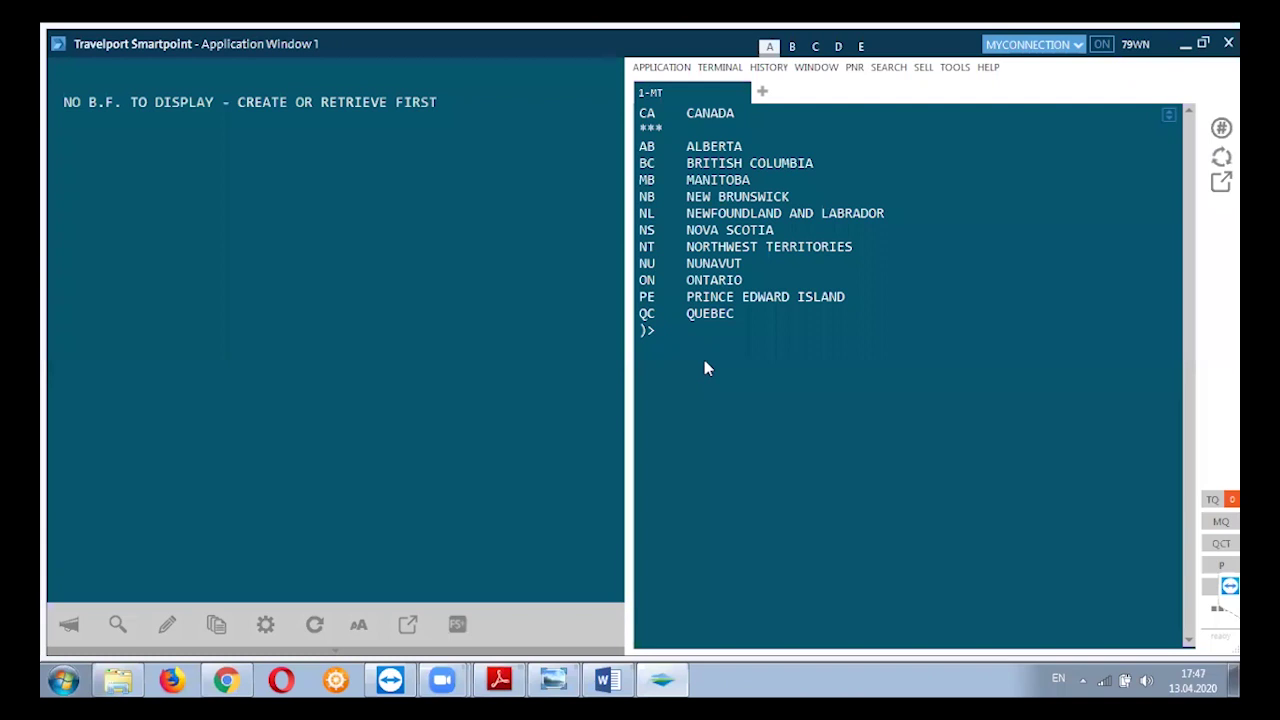
Clear the Smartpoint terminal and decode aircraft code F50 with .EDF50, returning FOKKER 50.
key(ctrl+Home)
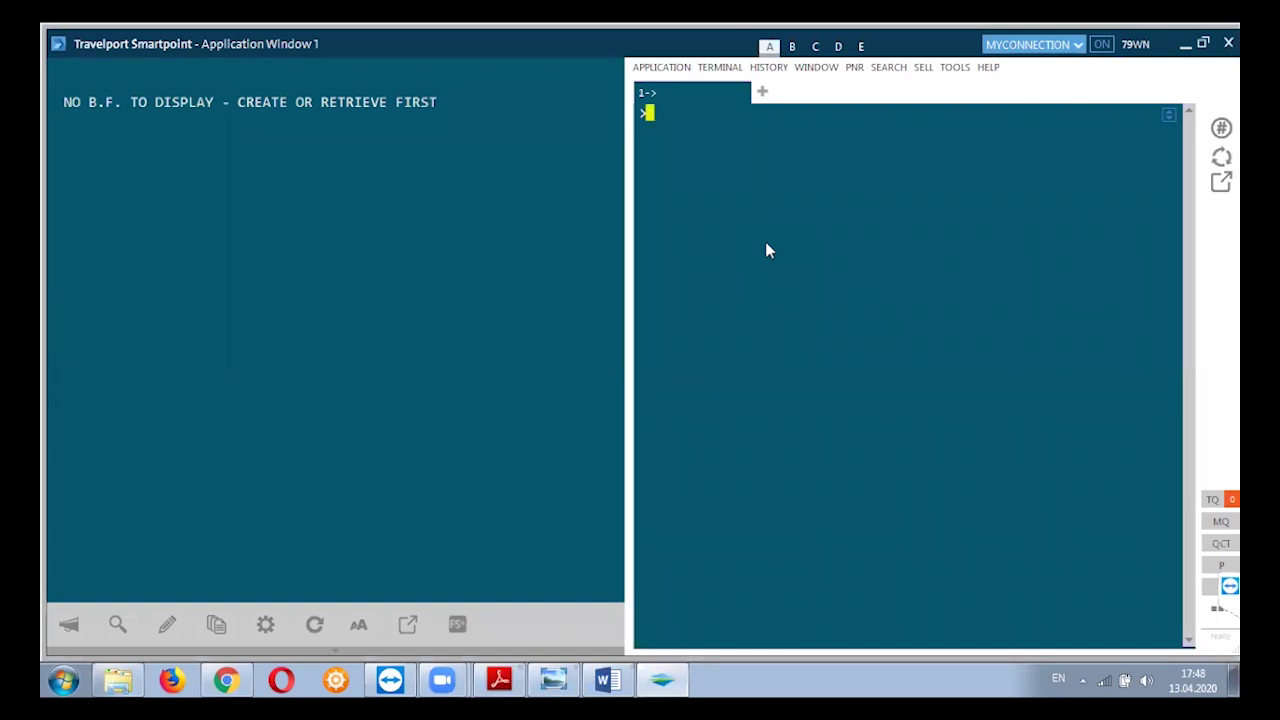
text(.EDF)
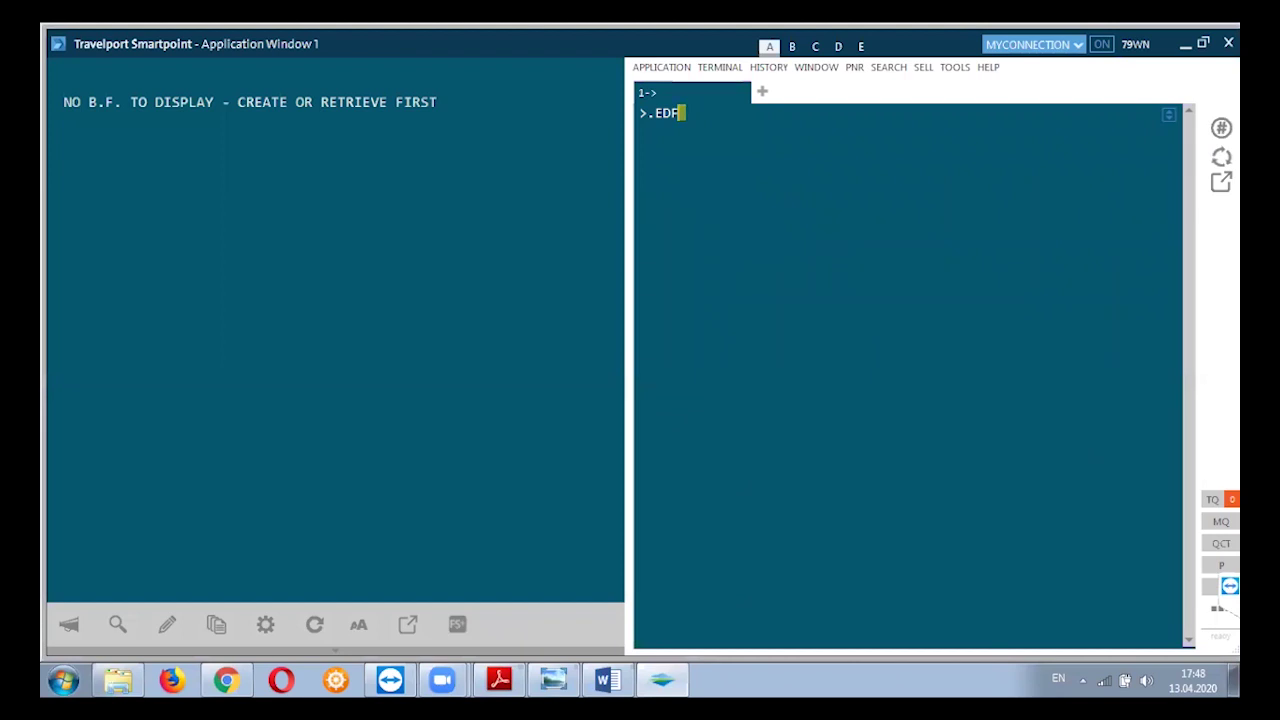
text(50)
key(Return)
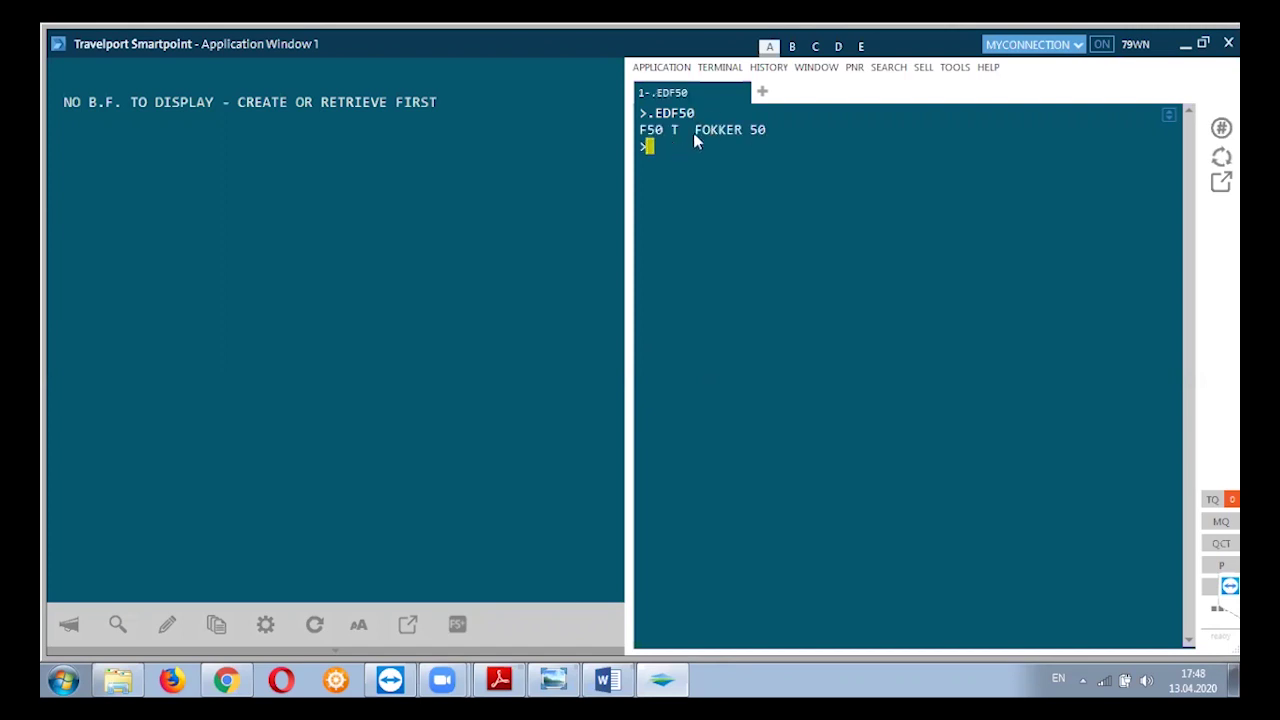
click(695, 130)
key(shift+Up)
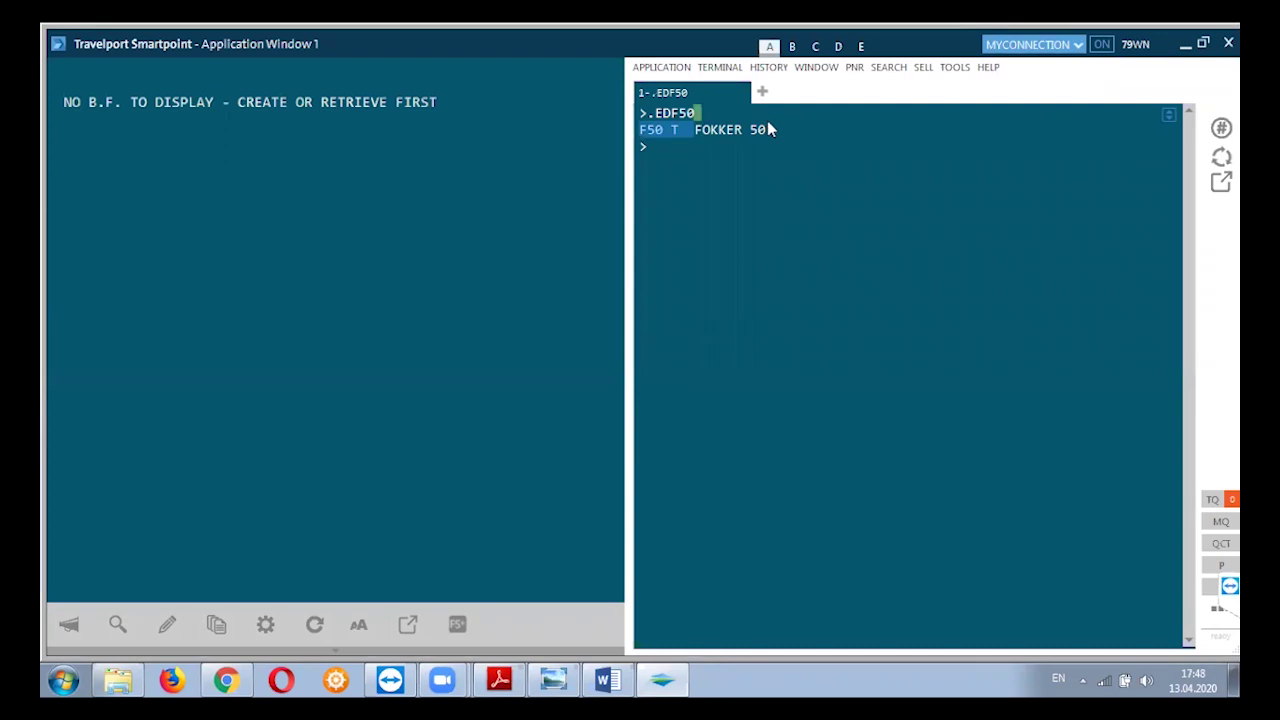
click(775, 130)
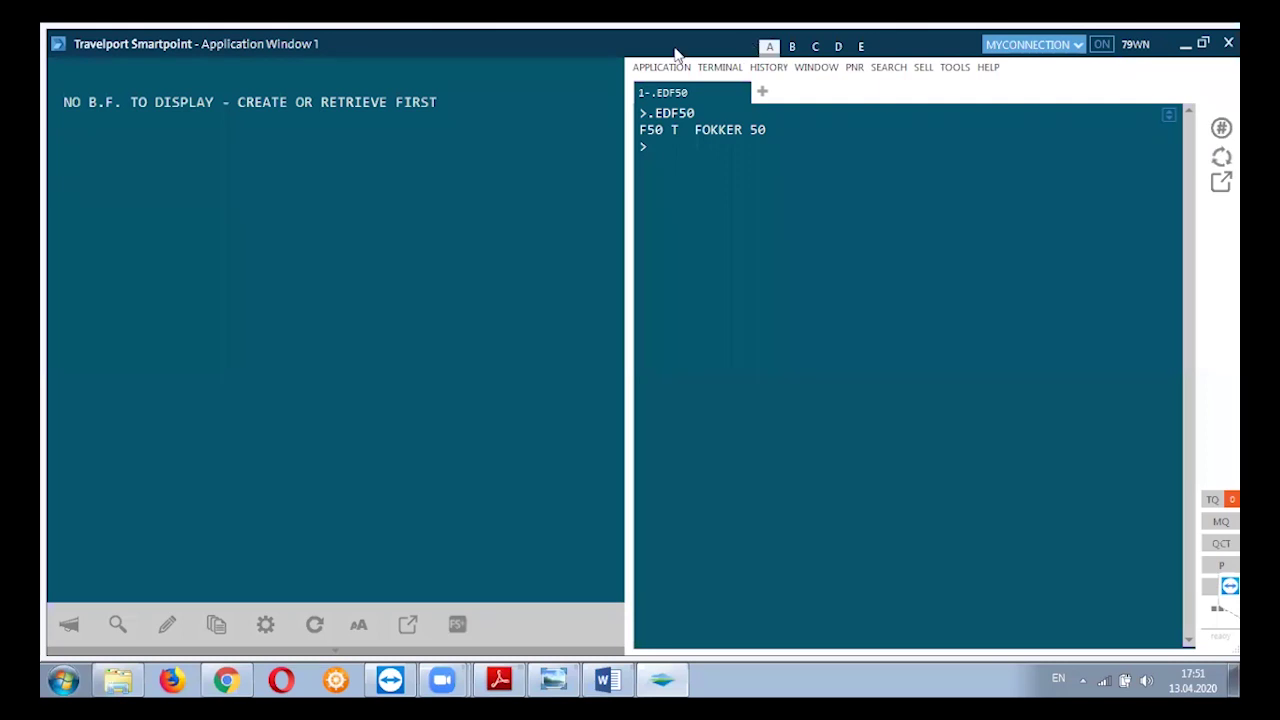
click(1186, 44)
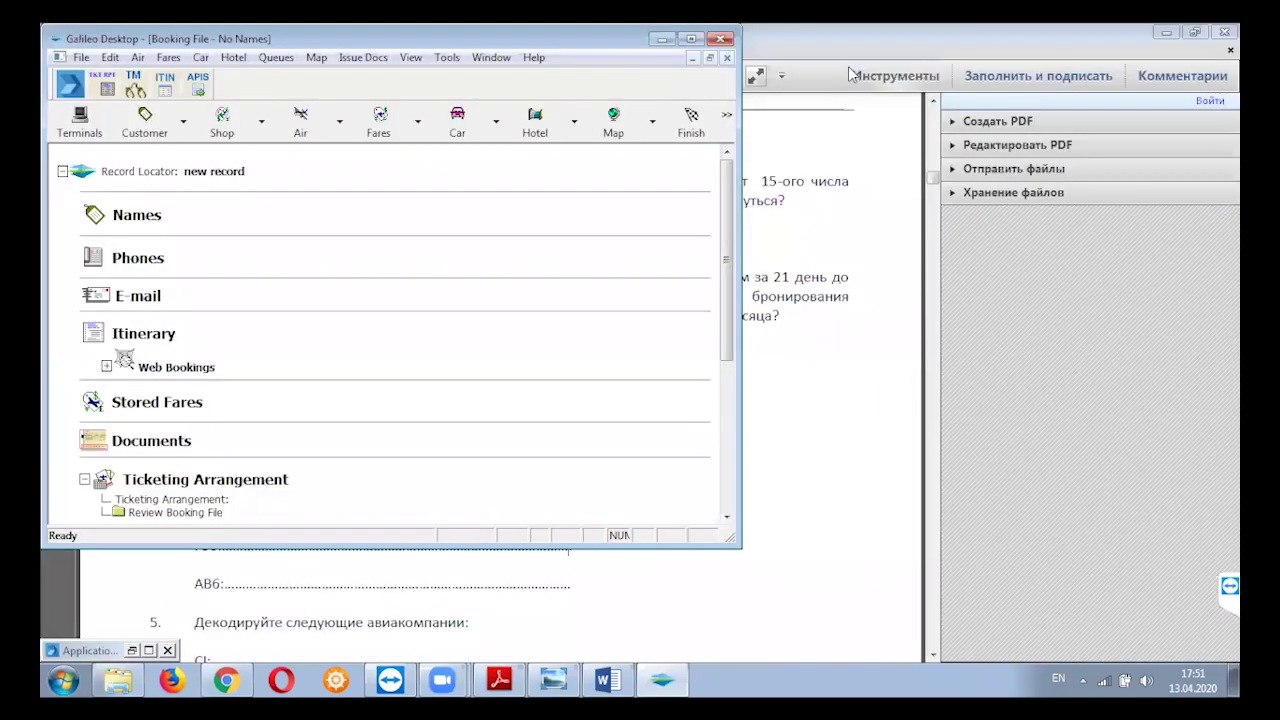
Open the phonetic alphabet image WhatsApp Image 2020-04-07 from User > Загрузки.
click(659, 39)
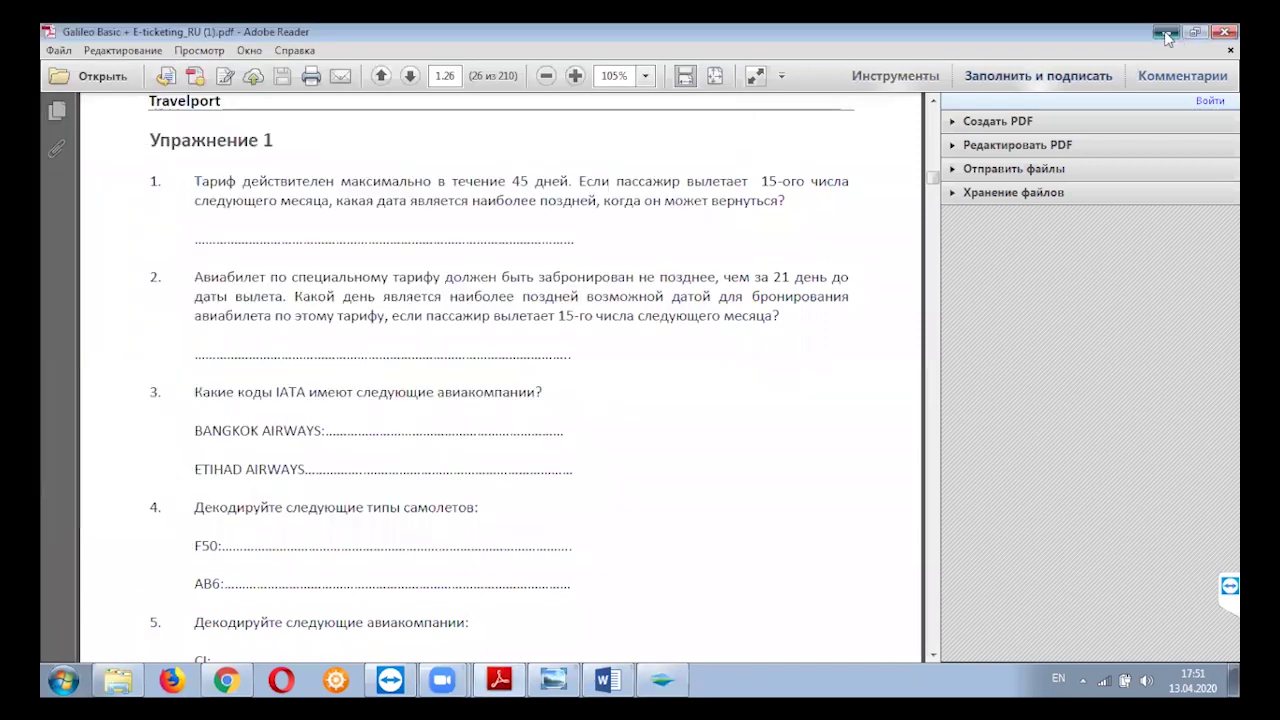
key(super+d)
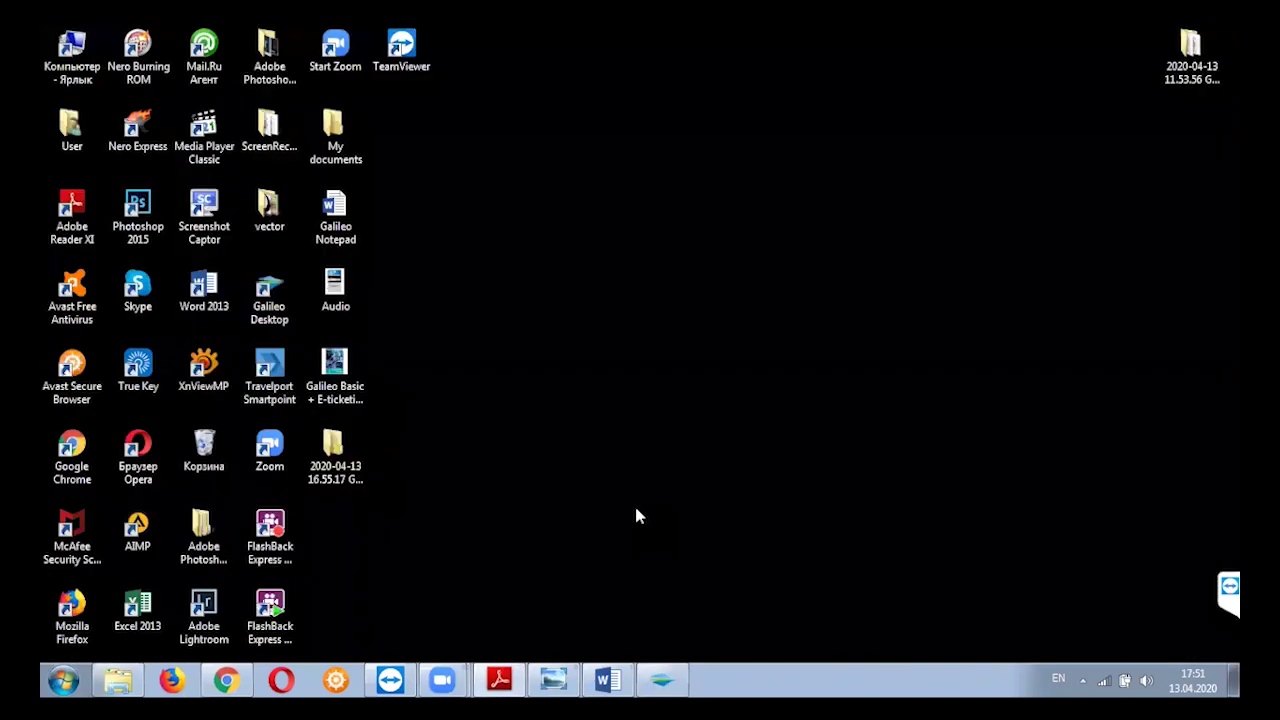
double_click(71, 128)
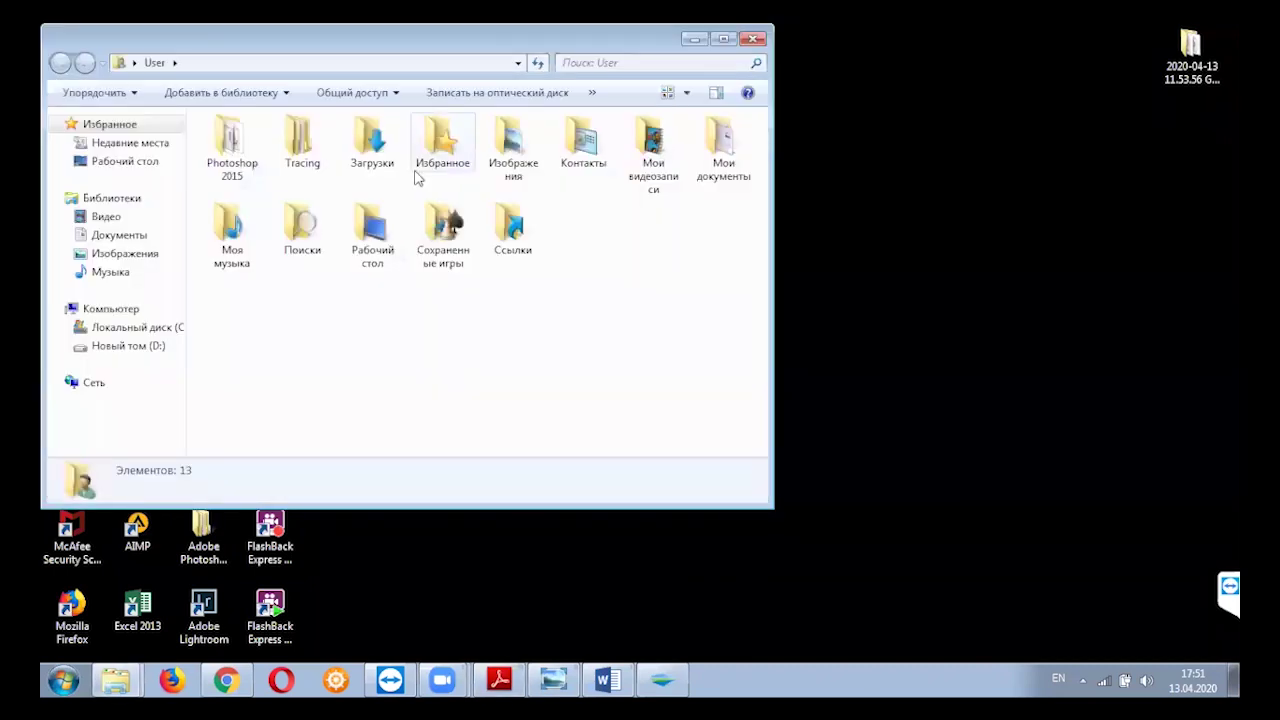
key(Return)
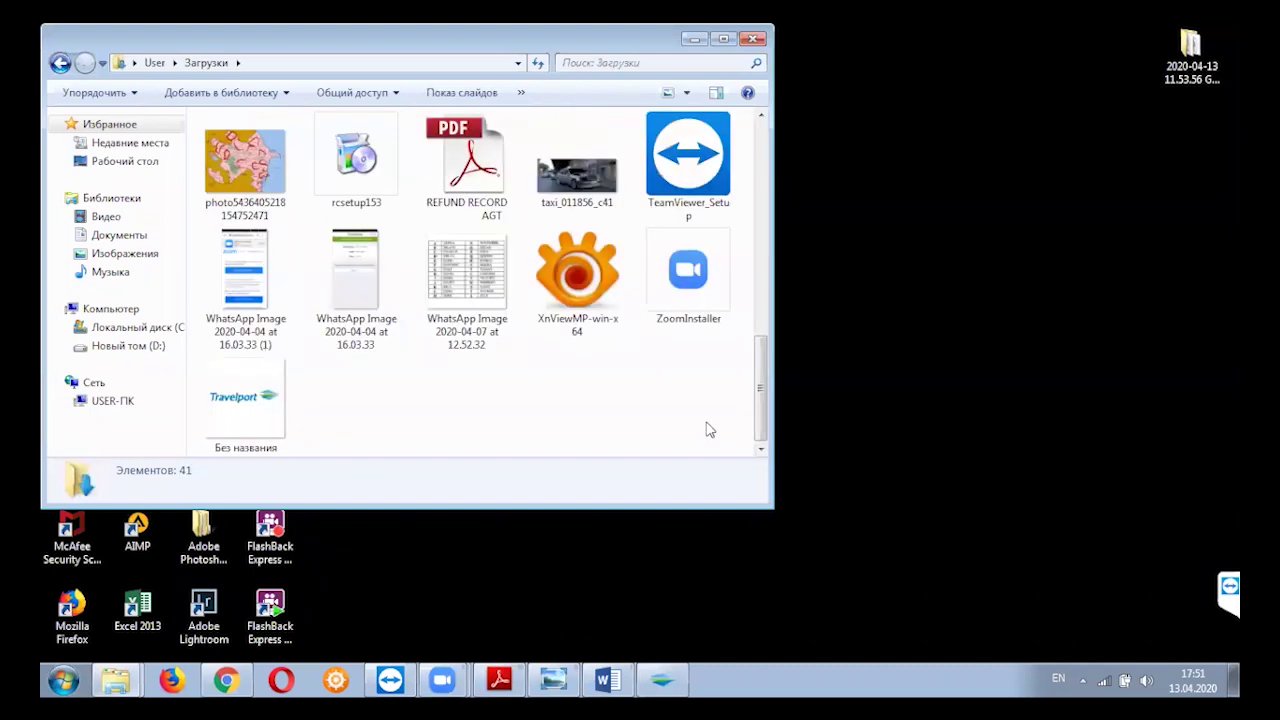
double_click(437, 292)
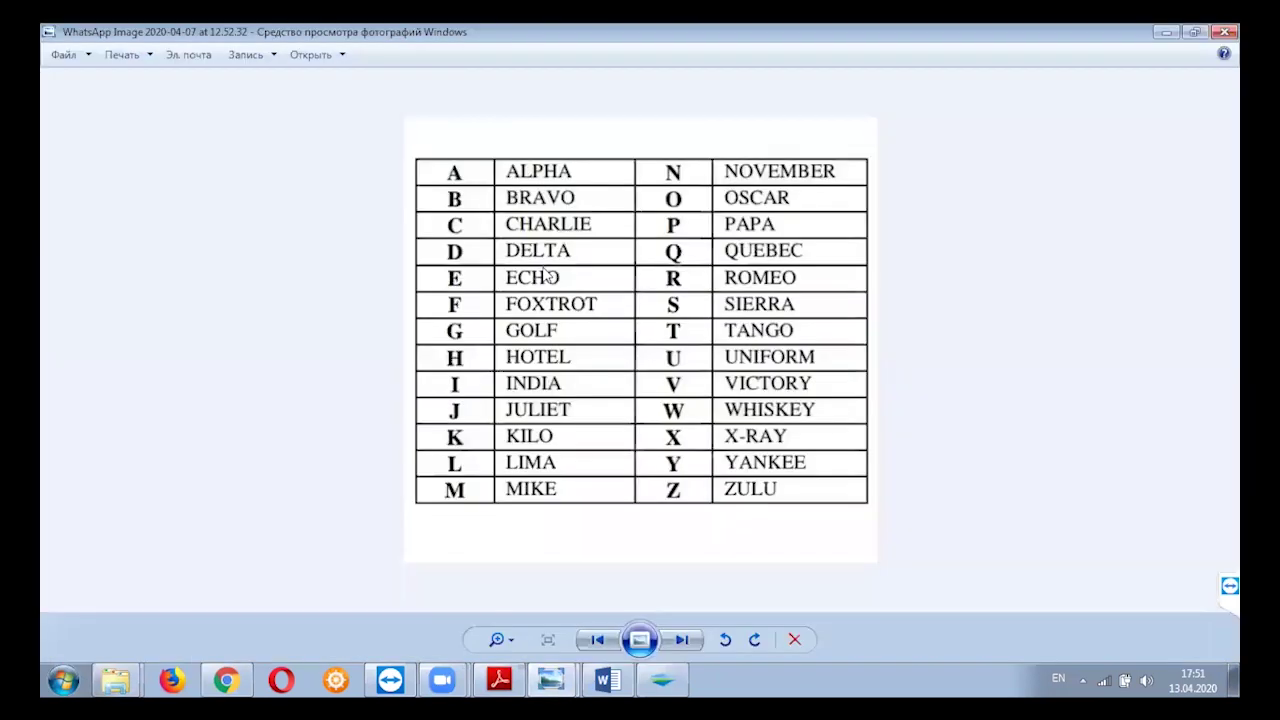